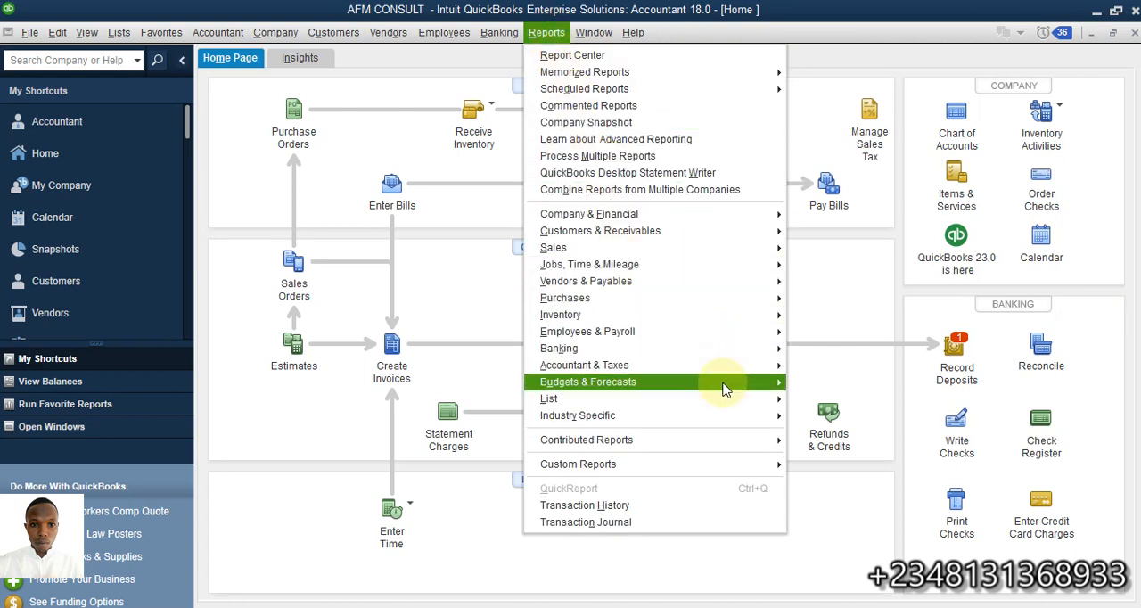
# Open the budget setup to begin creating a new budget
pyautogui.moveTo(729, 381)
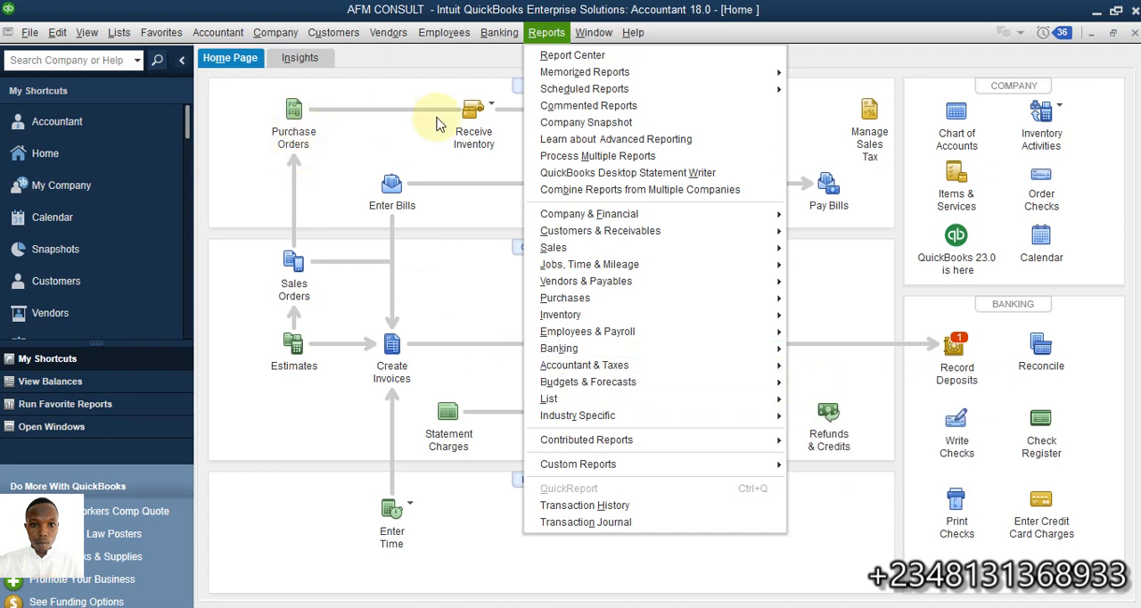
pyautogui.click(385, 114)
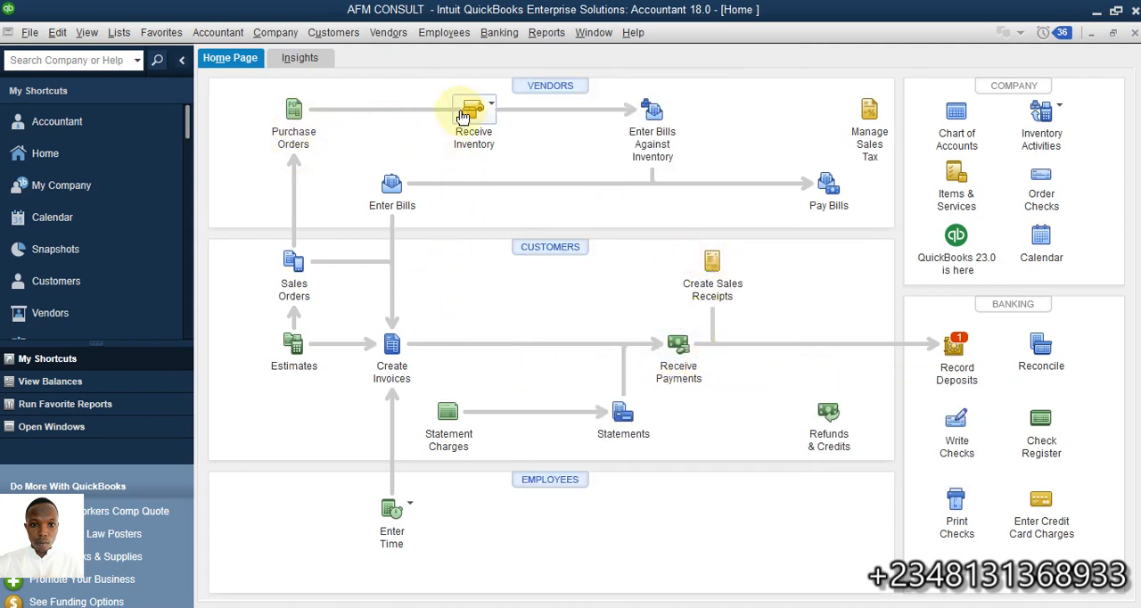
pyautogui.click(267, 32)
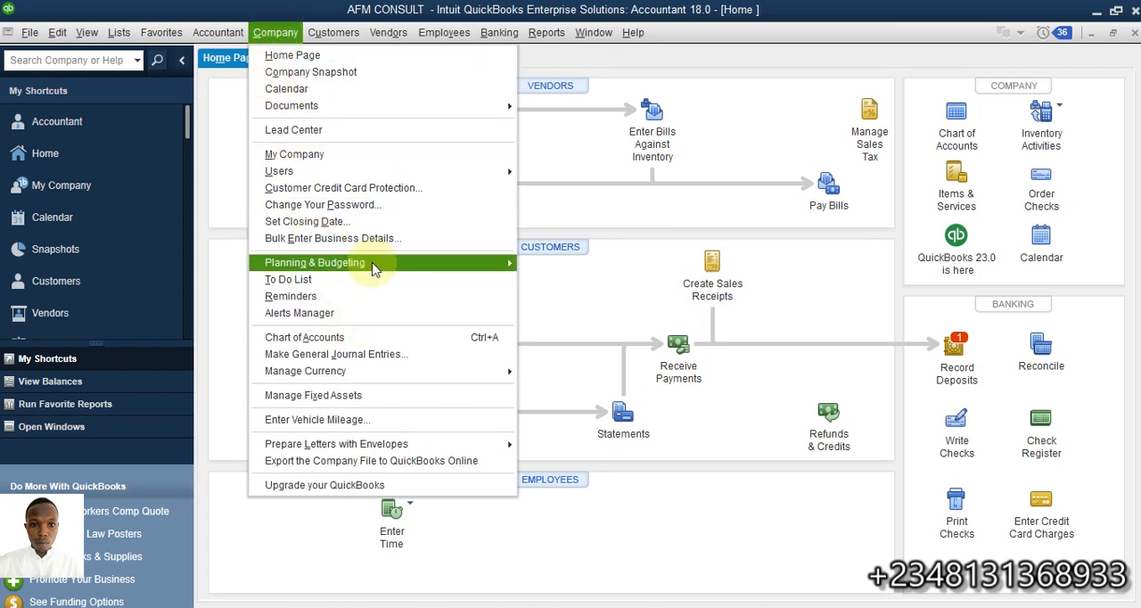
pyautogui.moveTo(419, 265)
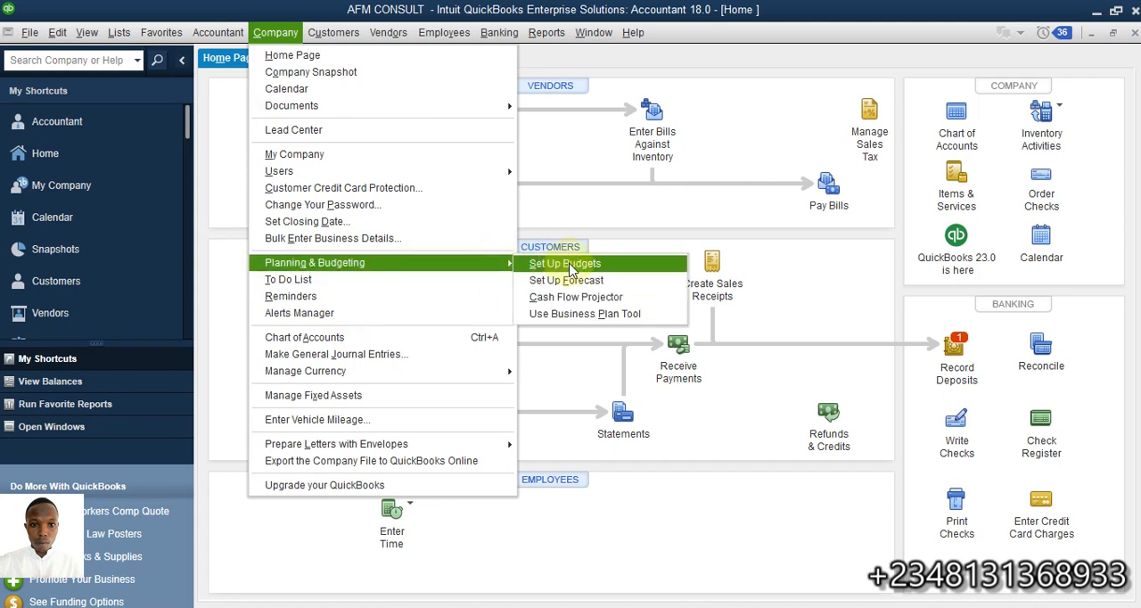
pyautogui.click(570, 265)
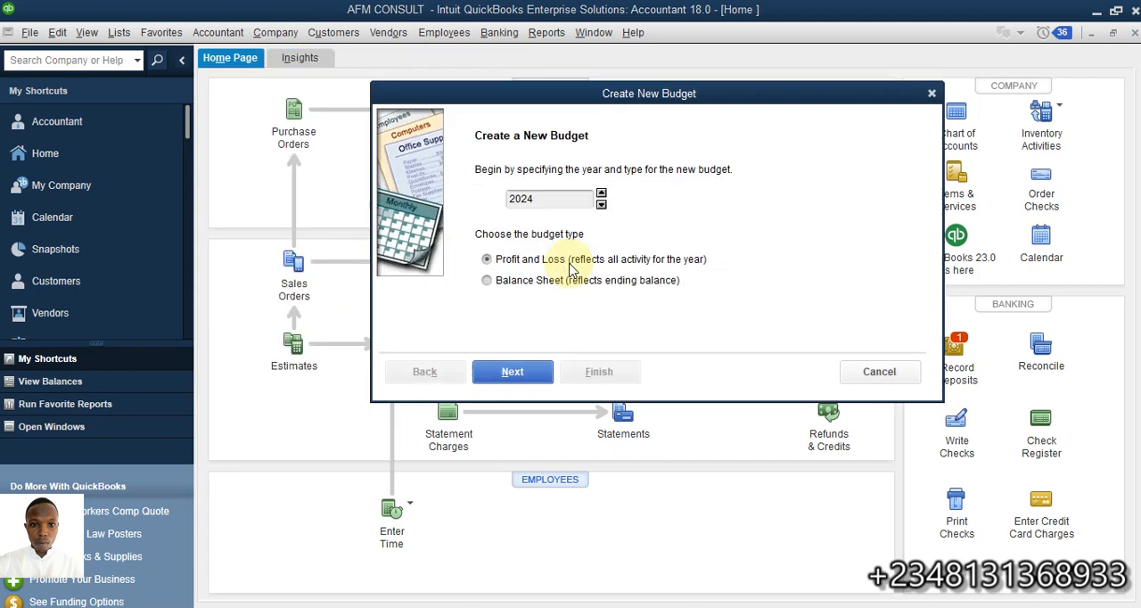
pyautogui.moveTo(657, 96)
pyautogui.mouseDown()
pyautogui.moveTo(654, 44)
pyautogui.moveTo(652, 116)
pyautogui.mouseUp()
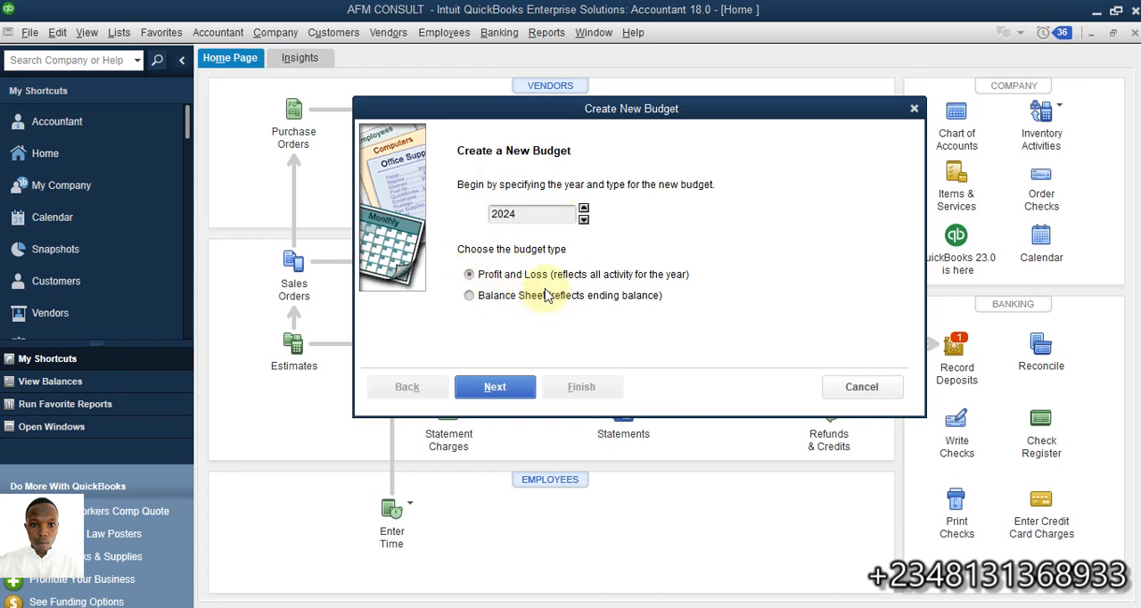
# Specify a Profit and Loss budget for the year 2023 and continue to the additional criteria
pyautogui.click(488, 274)
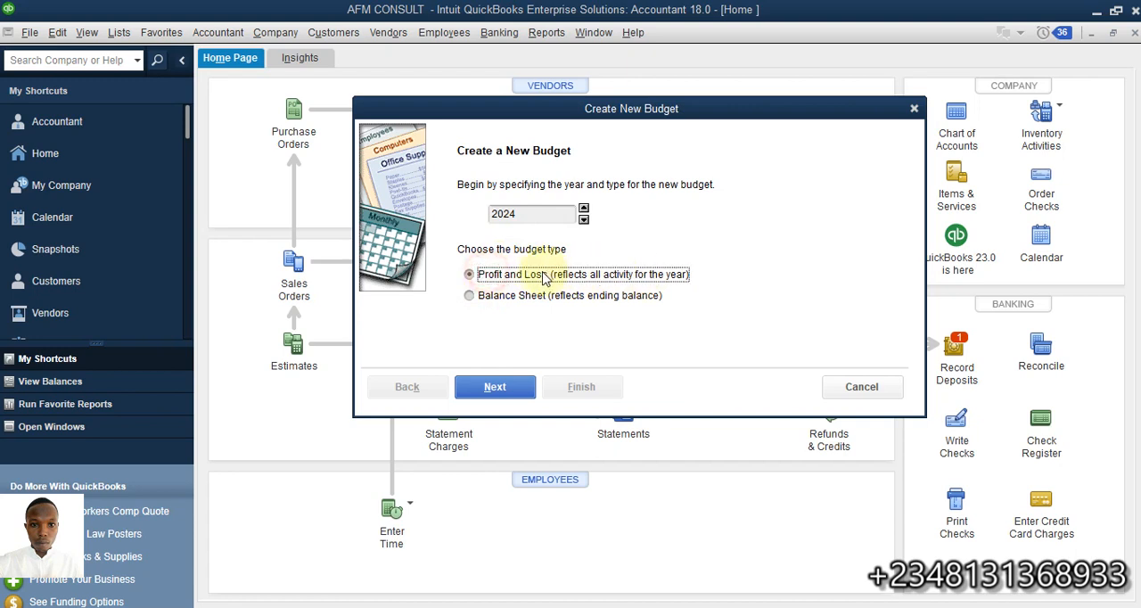
pyautogui.click(470, 297)
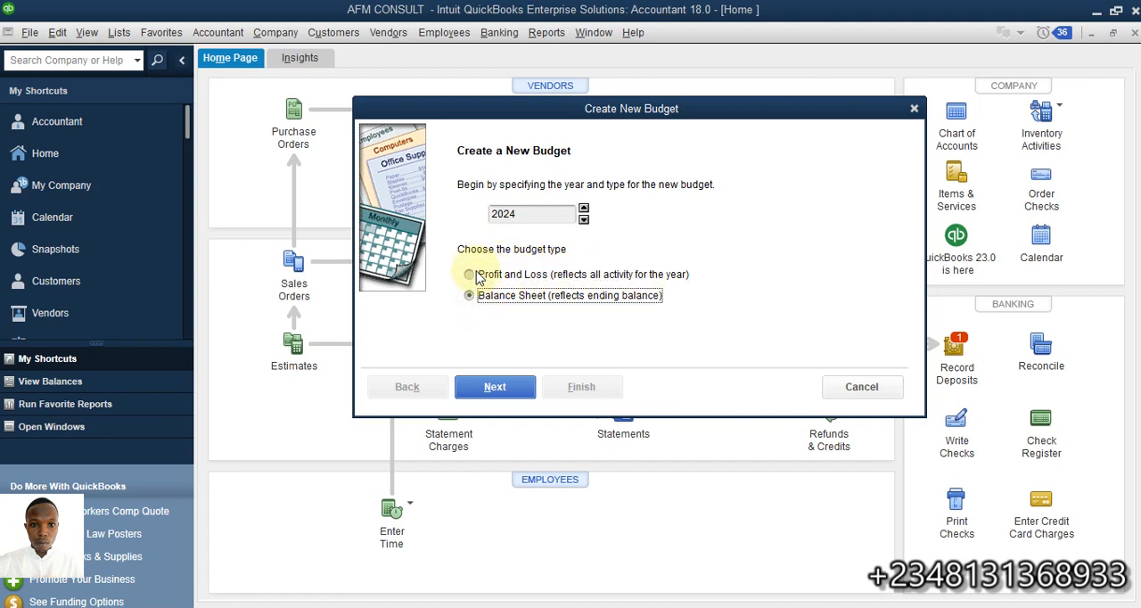
pyautogui.click(479, 277)
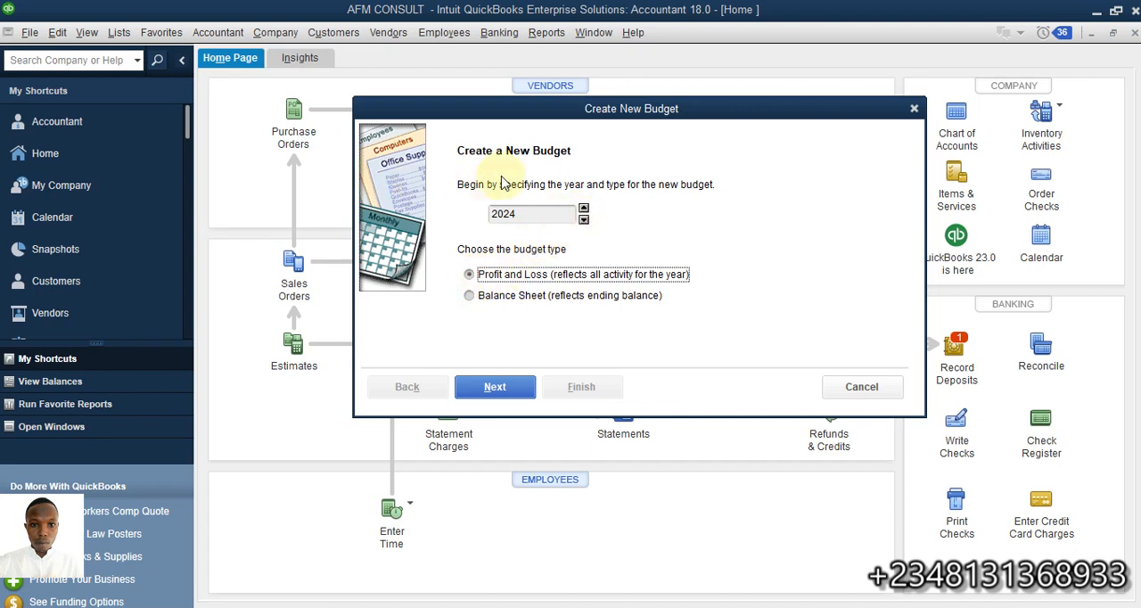
pyautogui.click(583, 219)
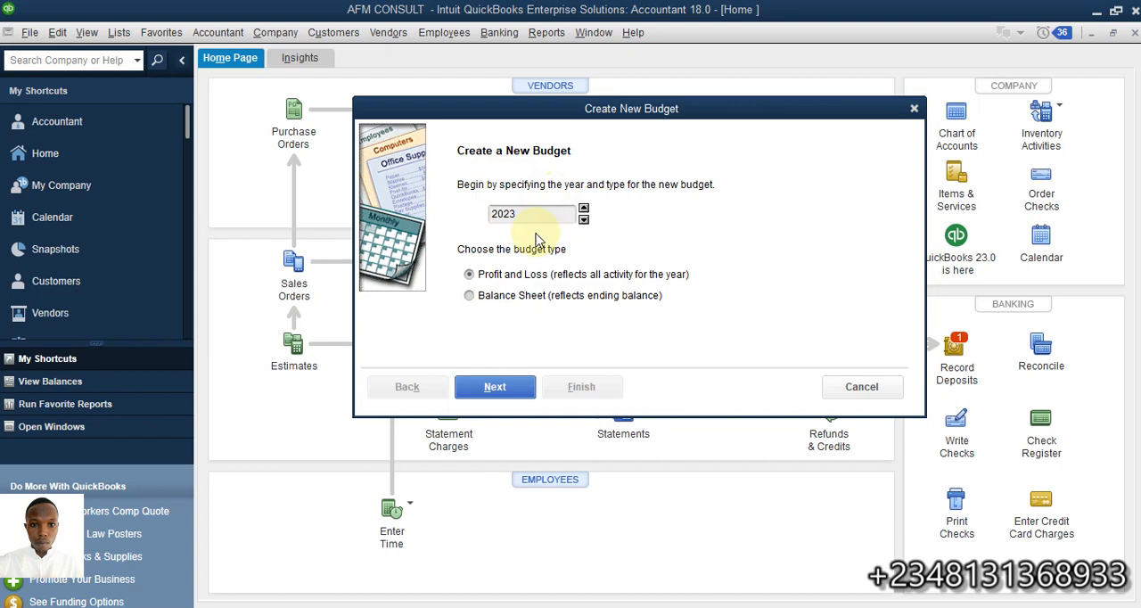
pyautogui.click(583, 208)
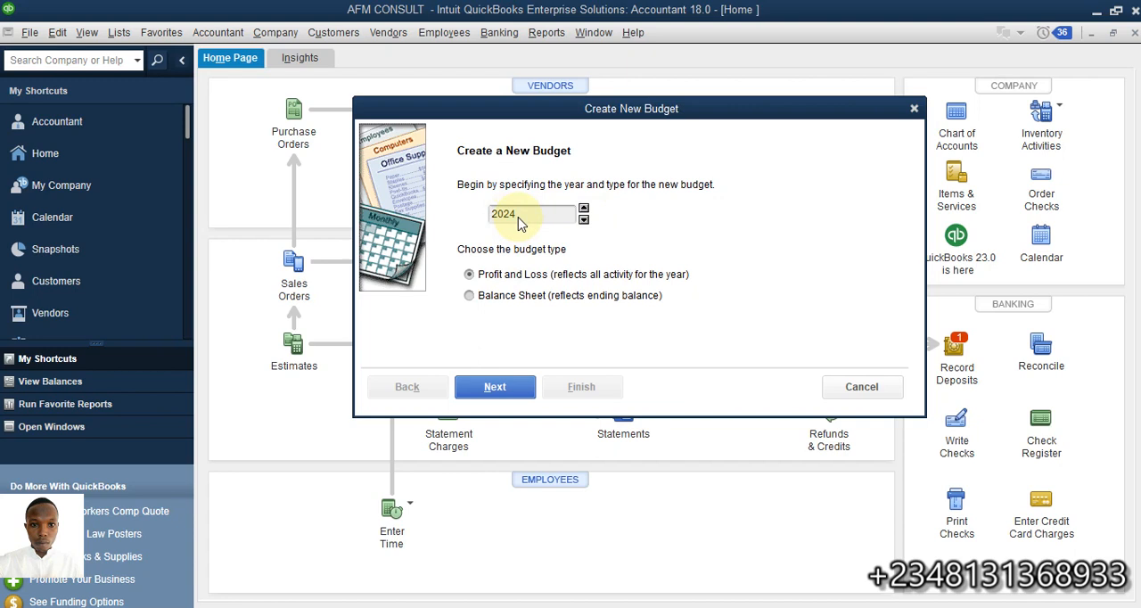
pyautogui.click(584, 219)
pyautogui.click(498, 385)
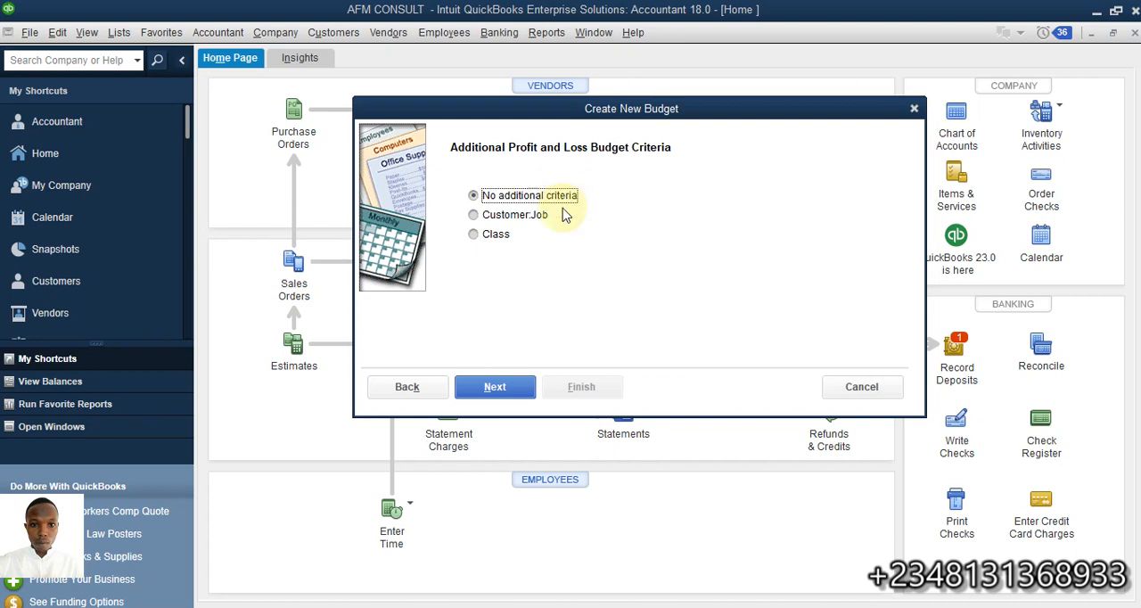
# Keep no additional criteria and finish the new budget with the option to create it from scratch
pyautogui.click(520, 392)
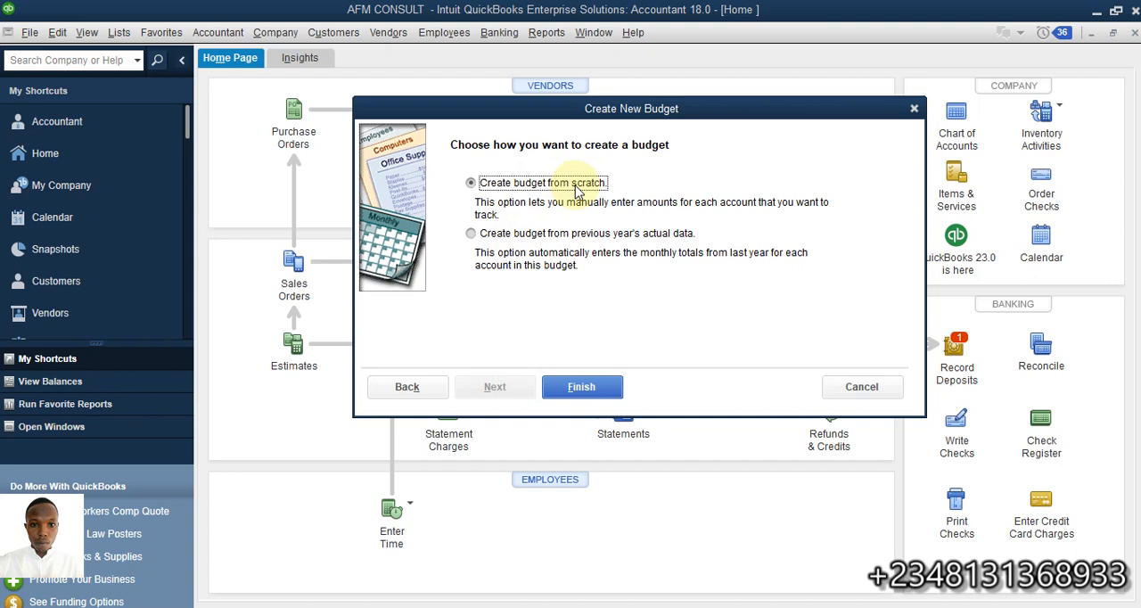
pyautogui.click(471, 233)
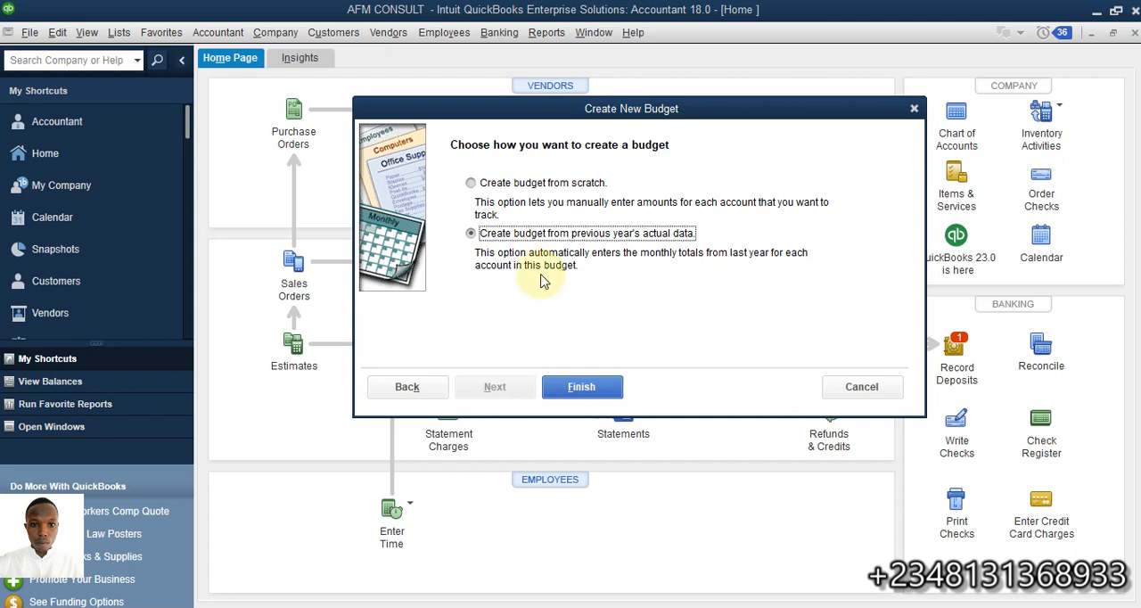
pyautogui.click(516, 187)
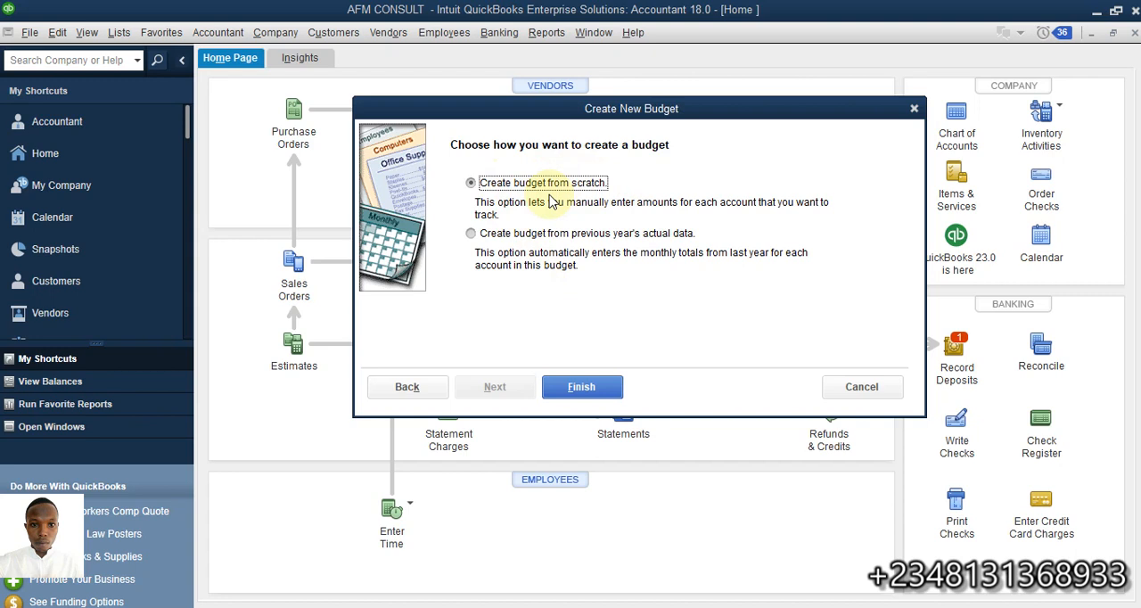
pyautogui.click(530, 234)
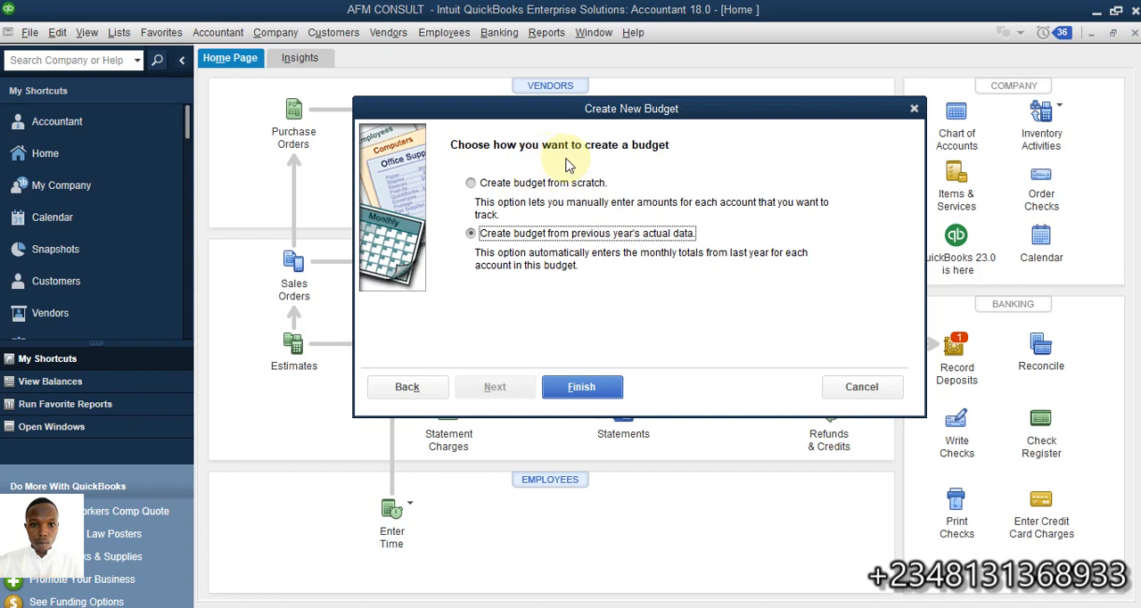
pyautogui.click(522, 184)
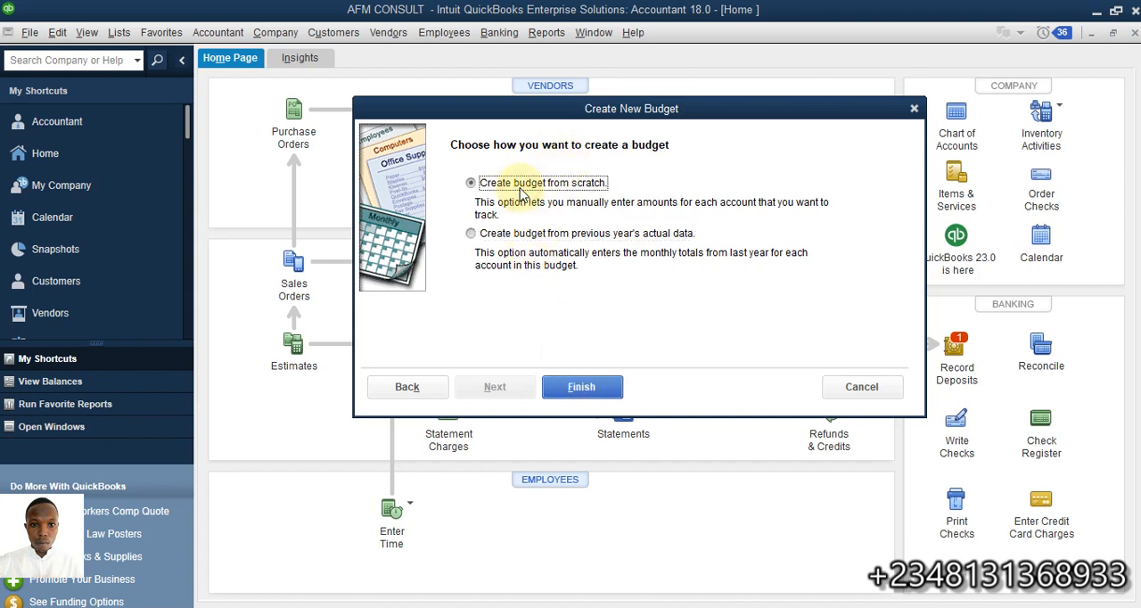
pyautogui.click(575, 390)
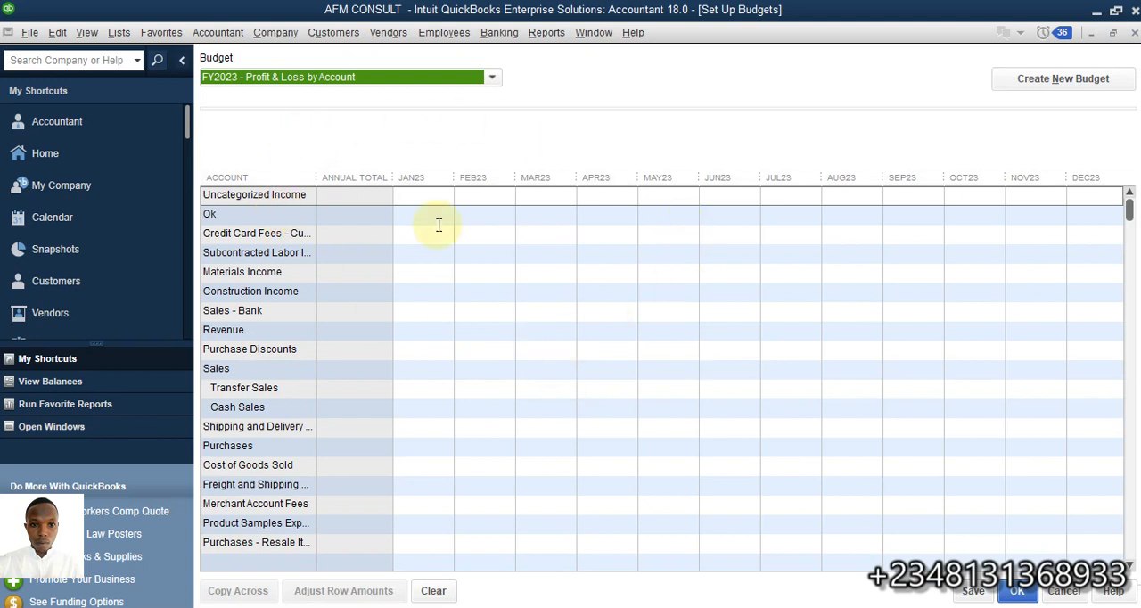
# Enter 1,500,000 as the January 2023 budget for the Construction Income account
pyautogui.click(384, 195)
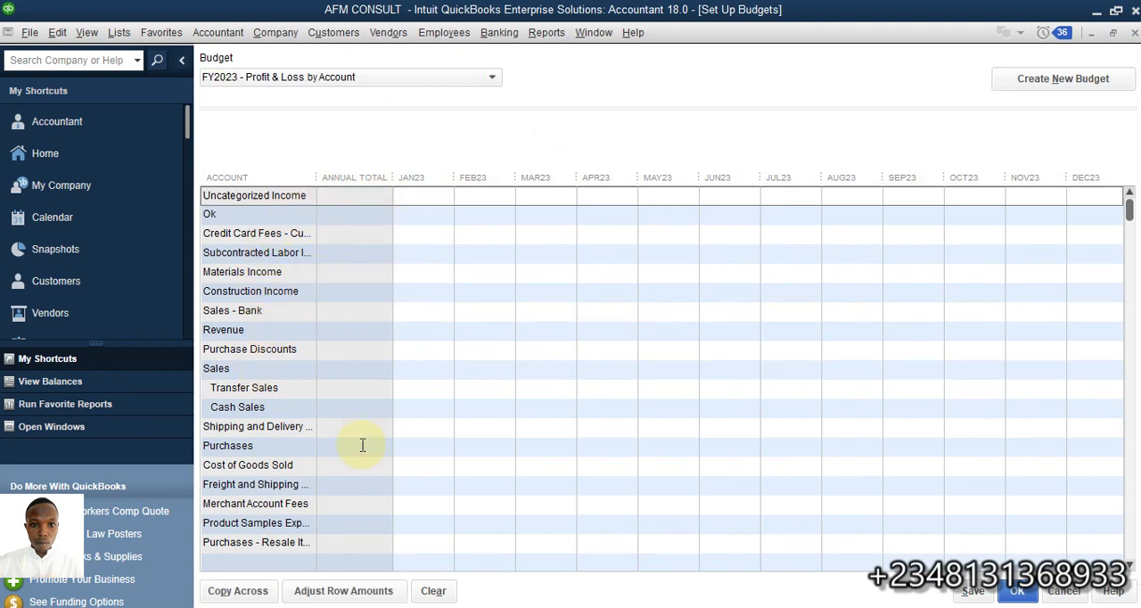
pyautogui.scroll(-3, 364, 444)
pyautogui.scroll(-10, 368, 442)
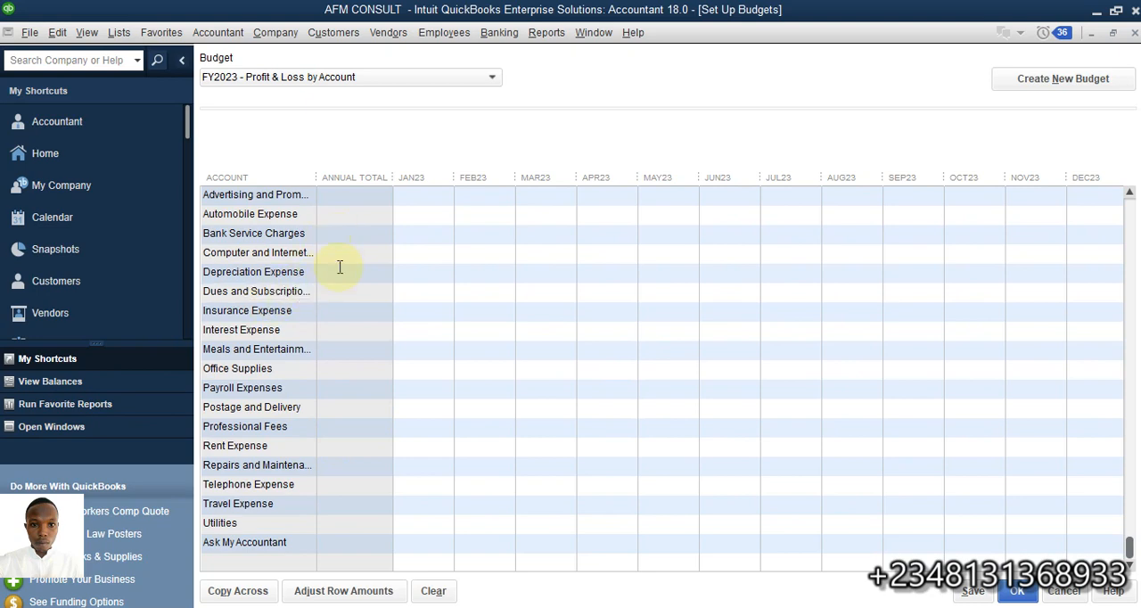
pyautogui.scroll(3, 299, 328)
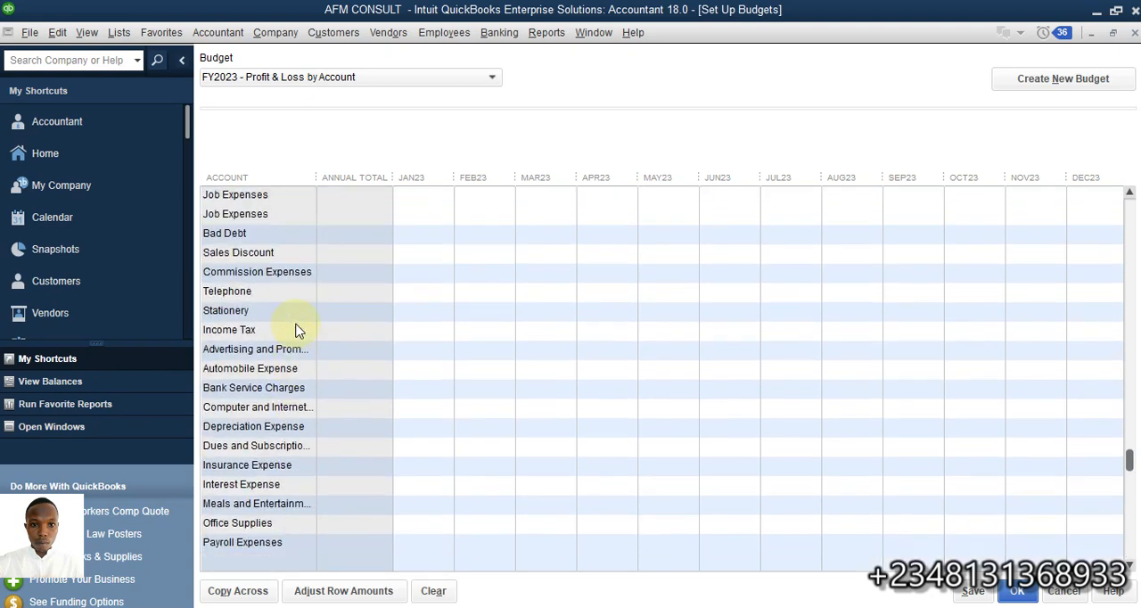
pyautogui.scroll(9, 298, 328)
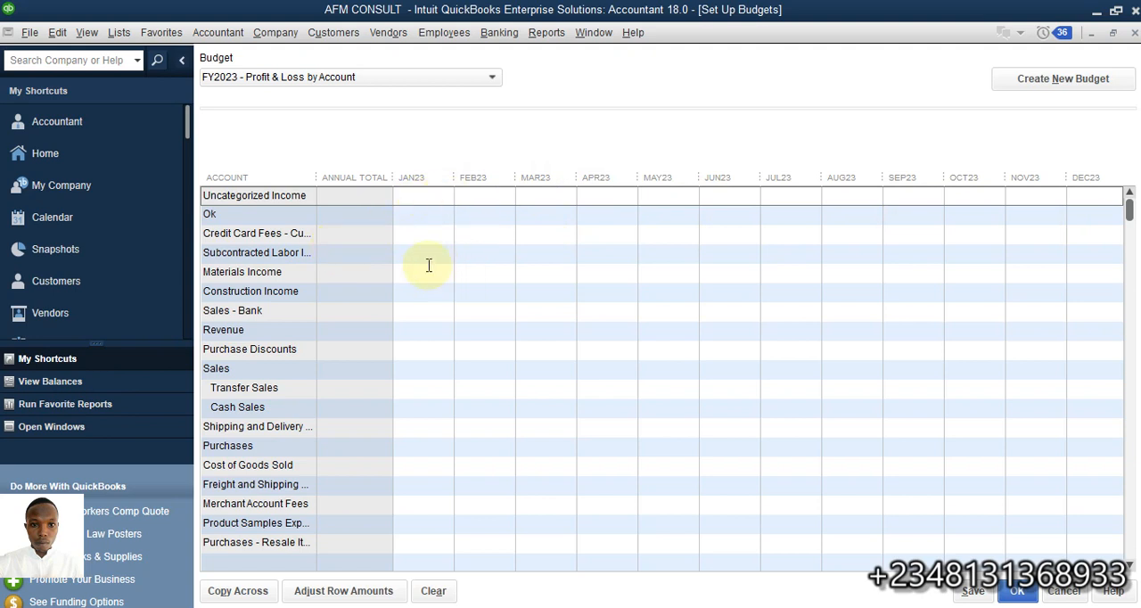
pyautogui.click(428, 218)
pyautogui.click(430, 232)
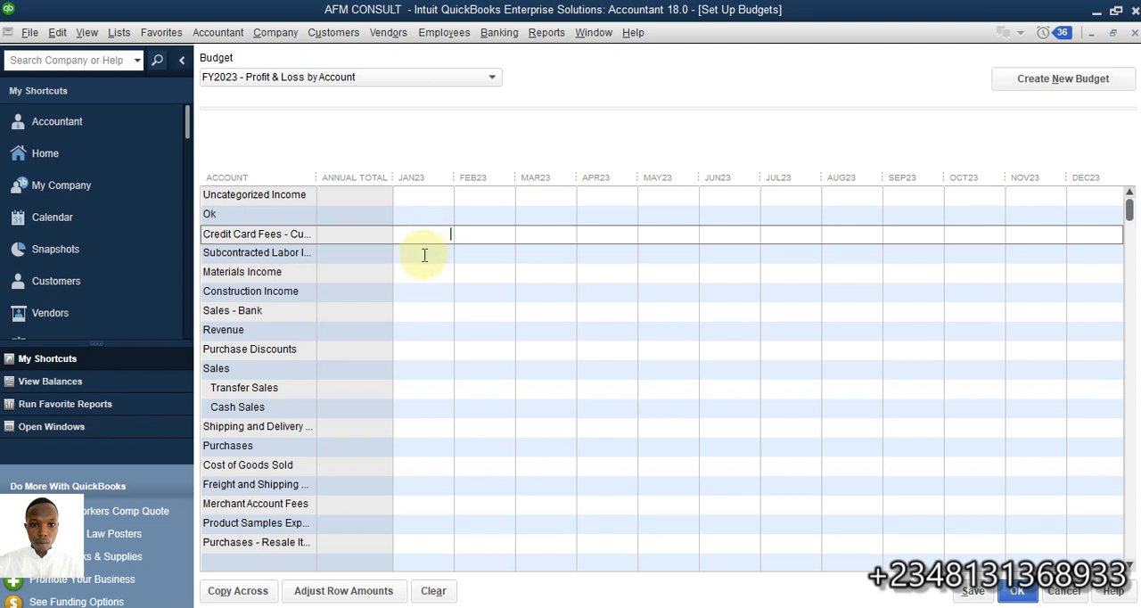
pyautogui.click(424, 255)
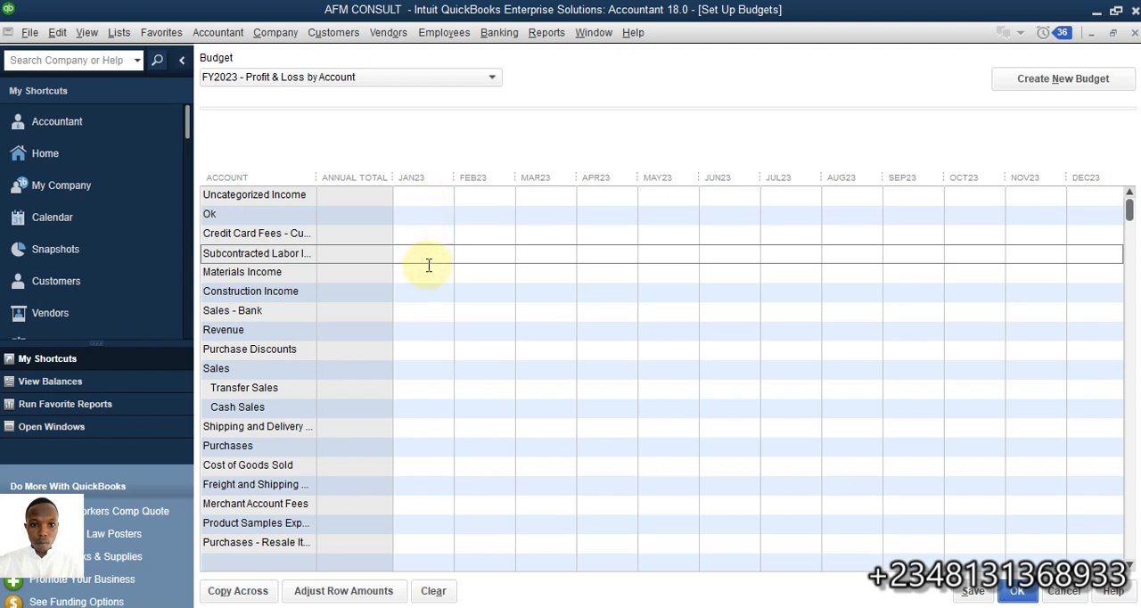
pyautogui.click(422, 285)
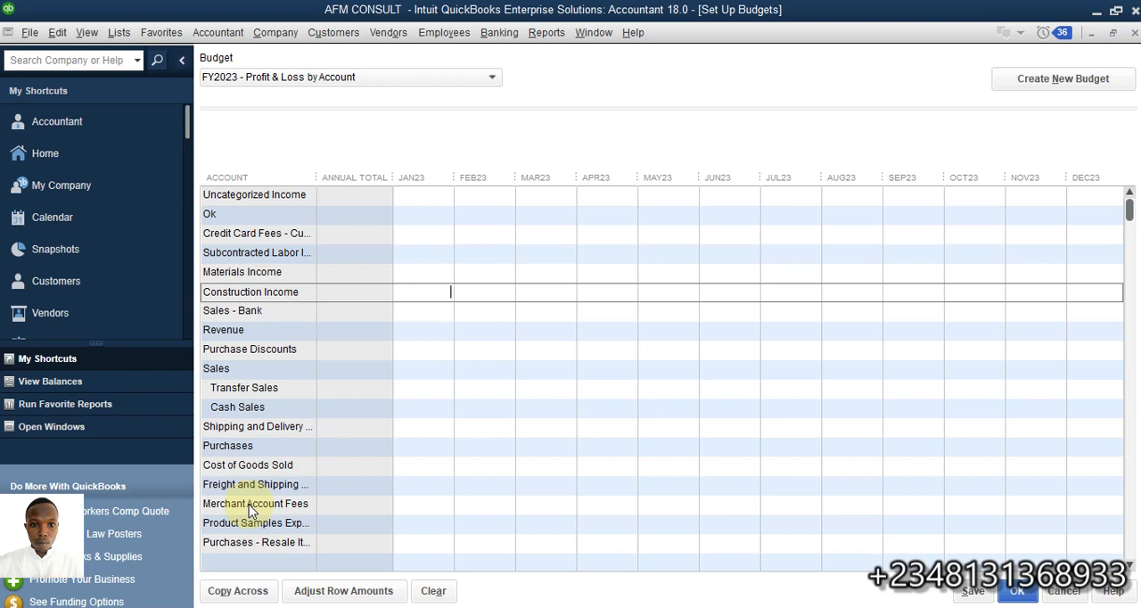
pyautogui.write('00,0')
pyautogui.write('00000')
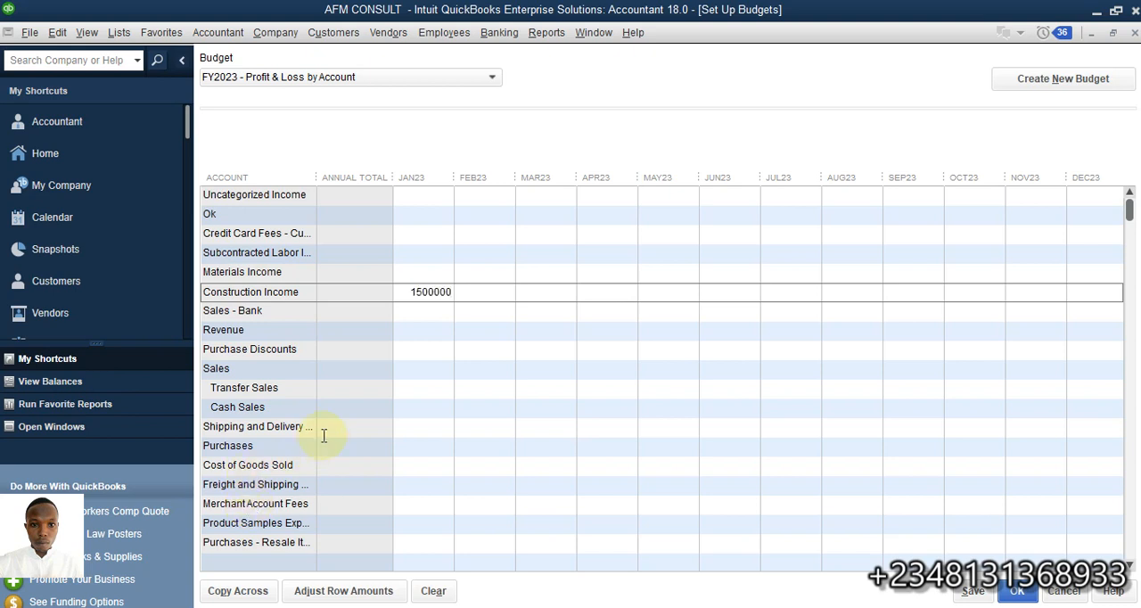
pyautogui.click(416, 312)
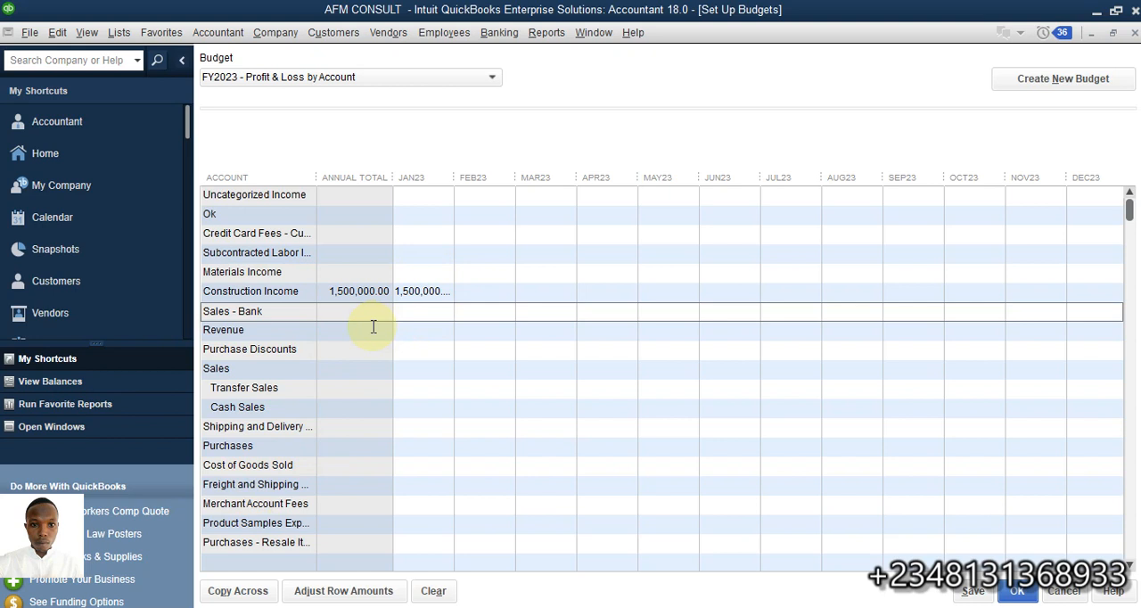
pyautogui.click(407, 331)
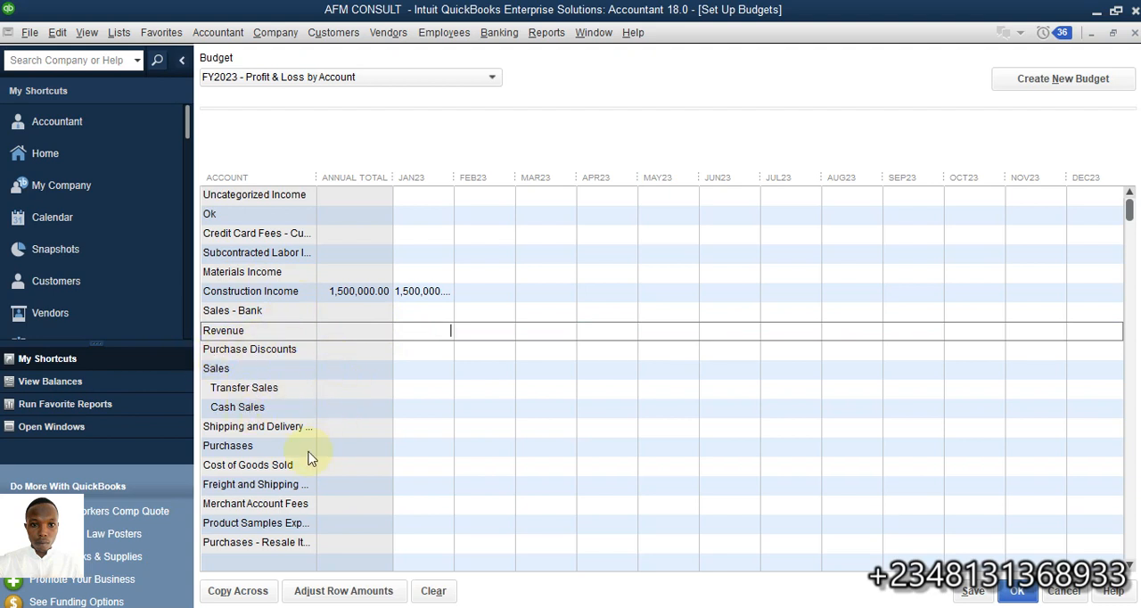
pyautogui.click(420, 448)
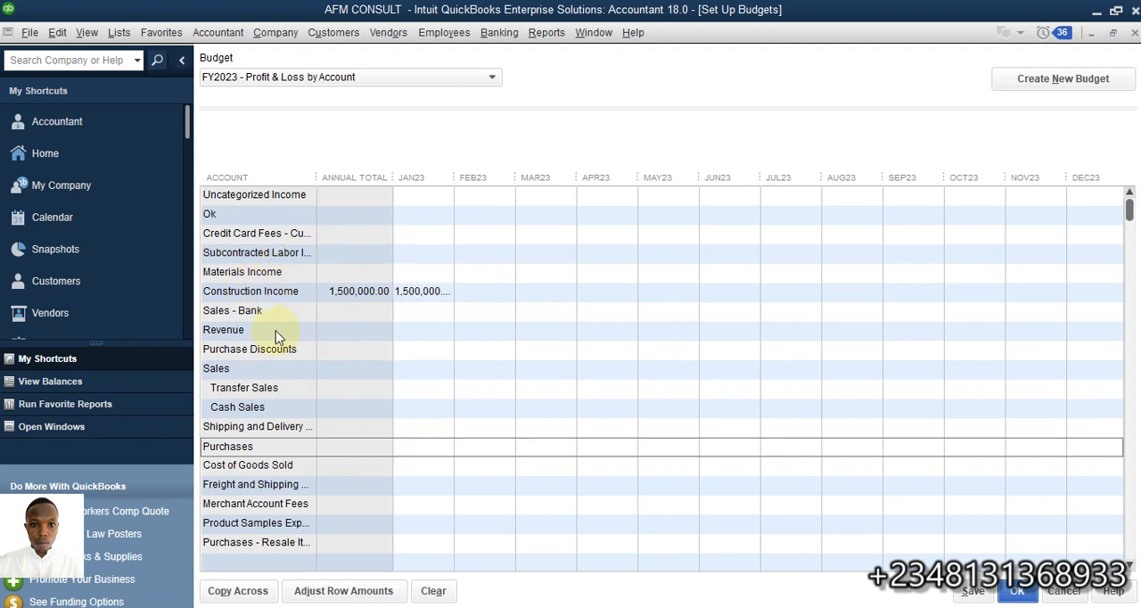
pyautogui.click(411, 374)
pyautogui.click(408, 402)
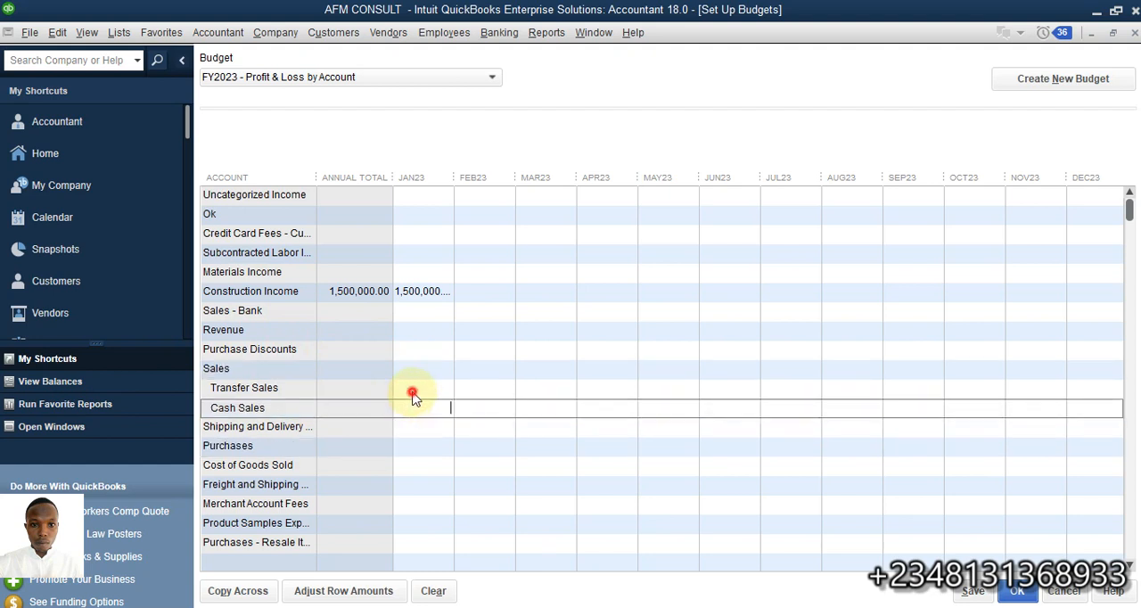
pyautogui.click(412, 393)
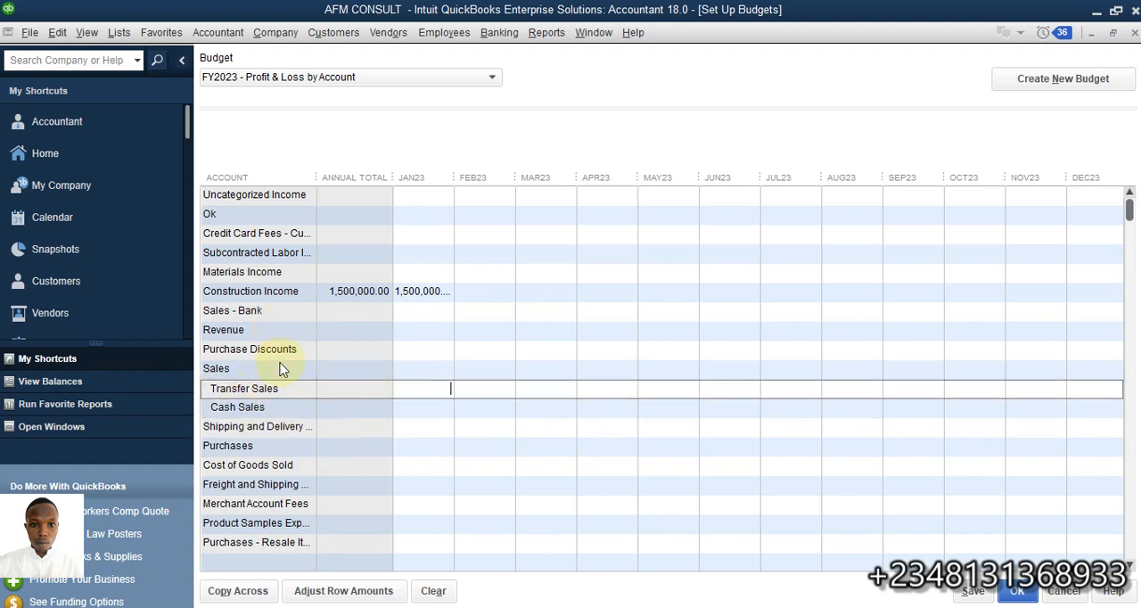
# Enter January 2023 budget amounts of 50,000 for Stationery and 45,000 for Telephone
pyautogui.scroll(-6, 300, 389)
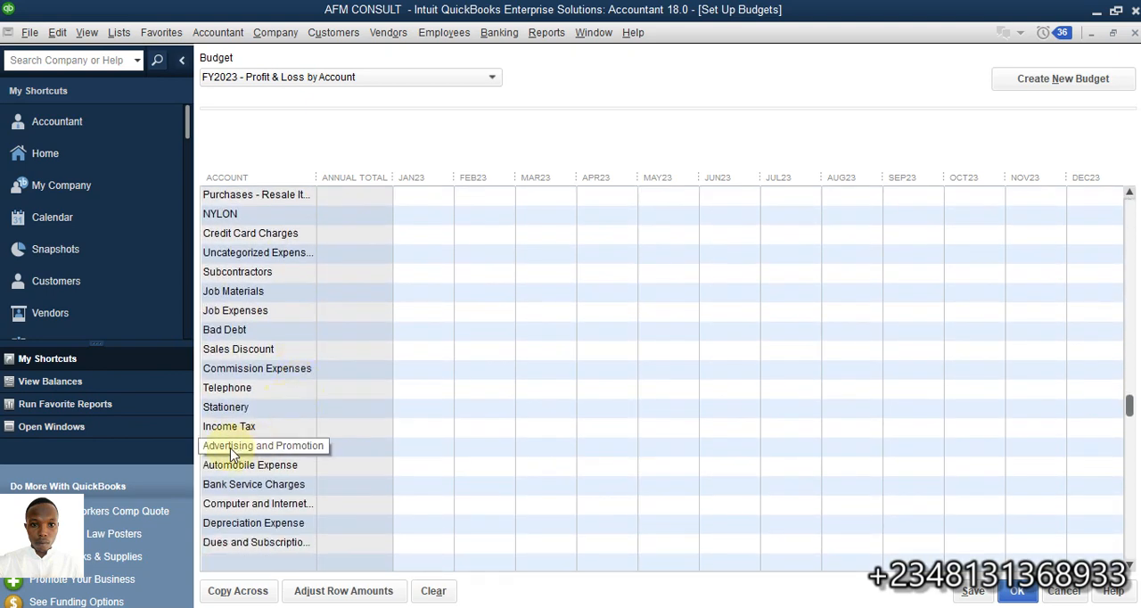
pyautogui.click(427, 410)
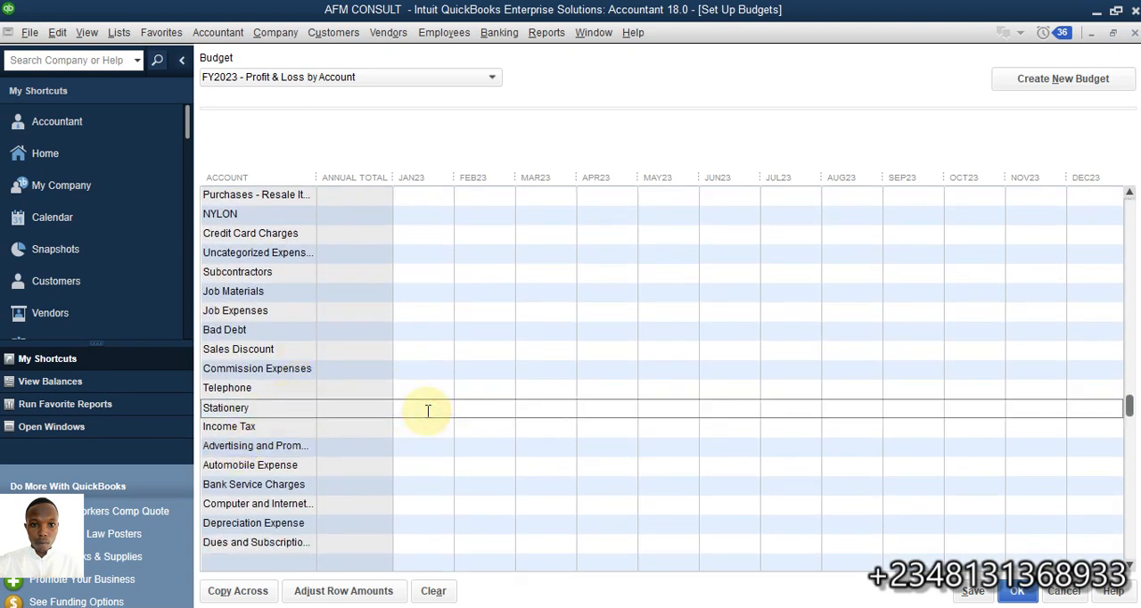
pyautogui.write('50000')
pyautogui.click(424, 389)
pyautogui.write('4')
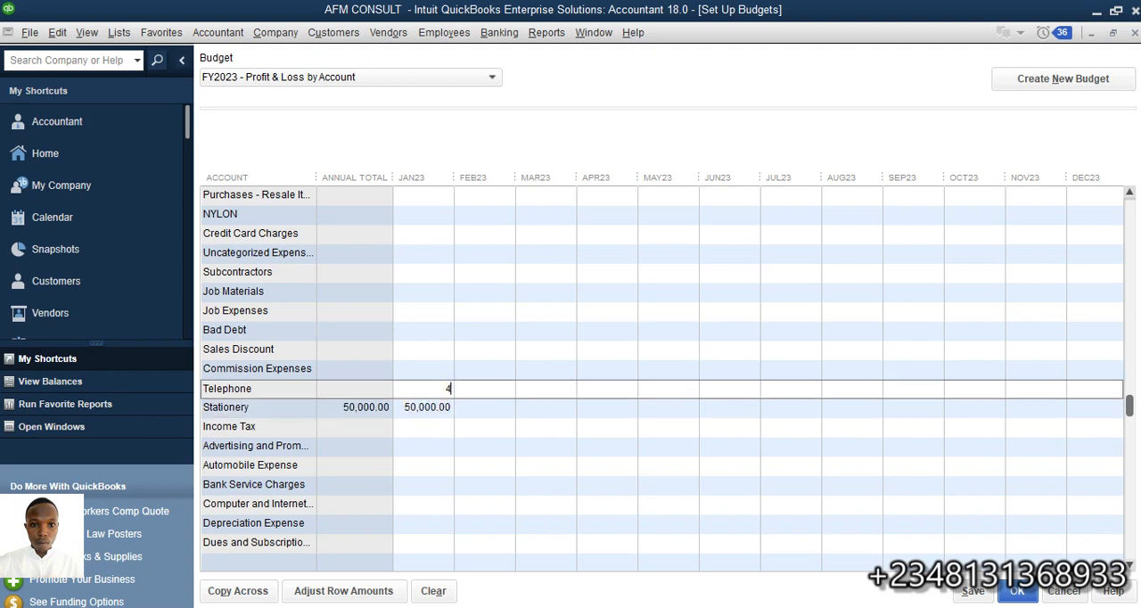
pyautogui.write('5000')
pyautogui.click(430, 369)
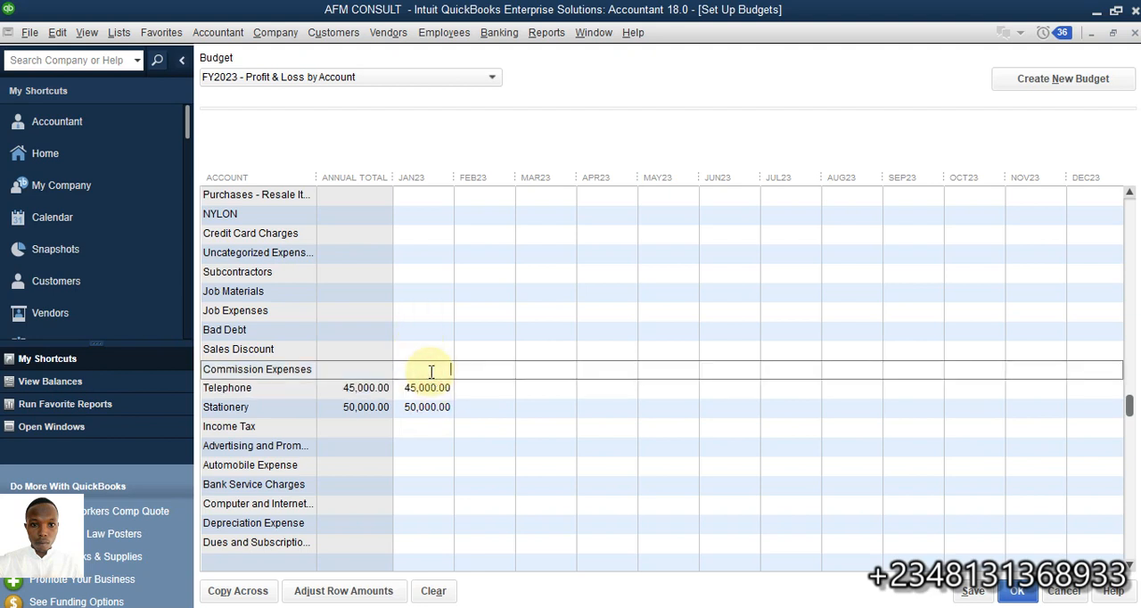
# Enter January 2023 budget amounts of 55,000 for Commission Expenses and 150,000 for Automobile Expense
pyautogui.write('55000')
pyautogui.click(423, 459)
pyautogui.write('15')
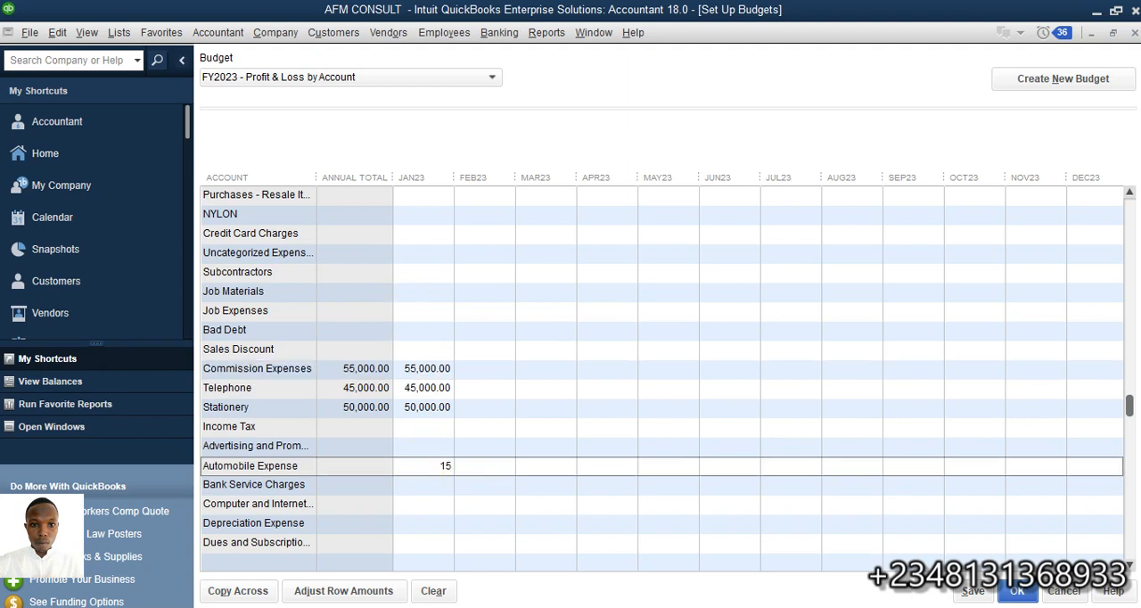
pyautogui.write('0000')
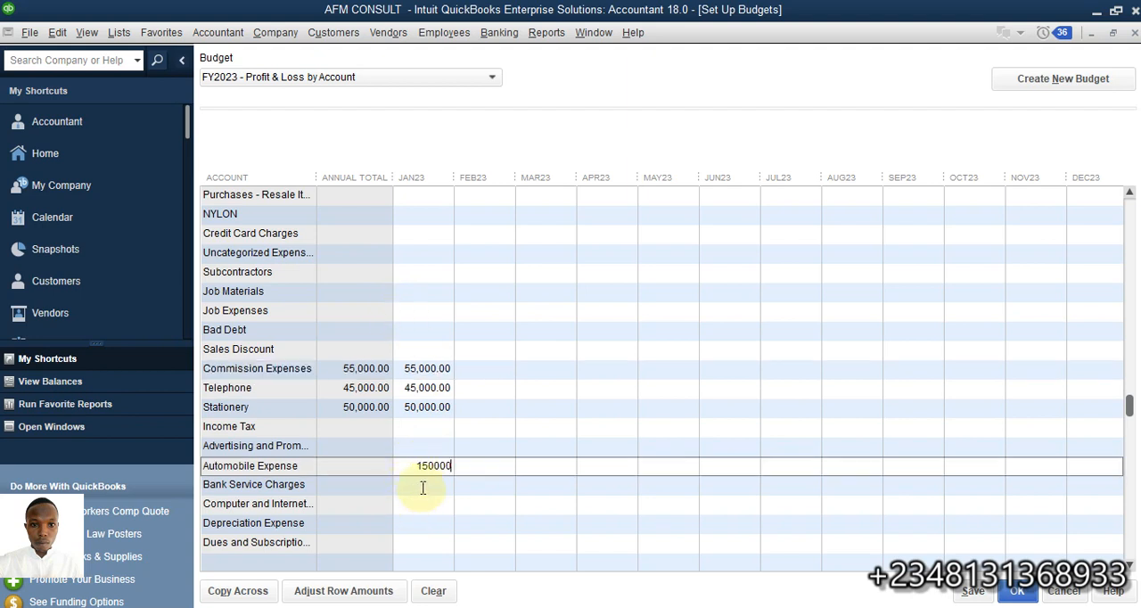
# Enter January 2023 budget amounts of 84,000 for Bank Service Charges and 47,500 for the Computer and Internet account
pyautogui.click(423, 488)
pyautogui.write('84000')
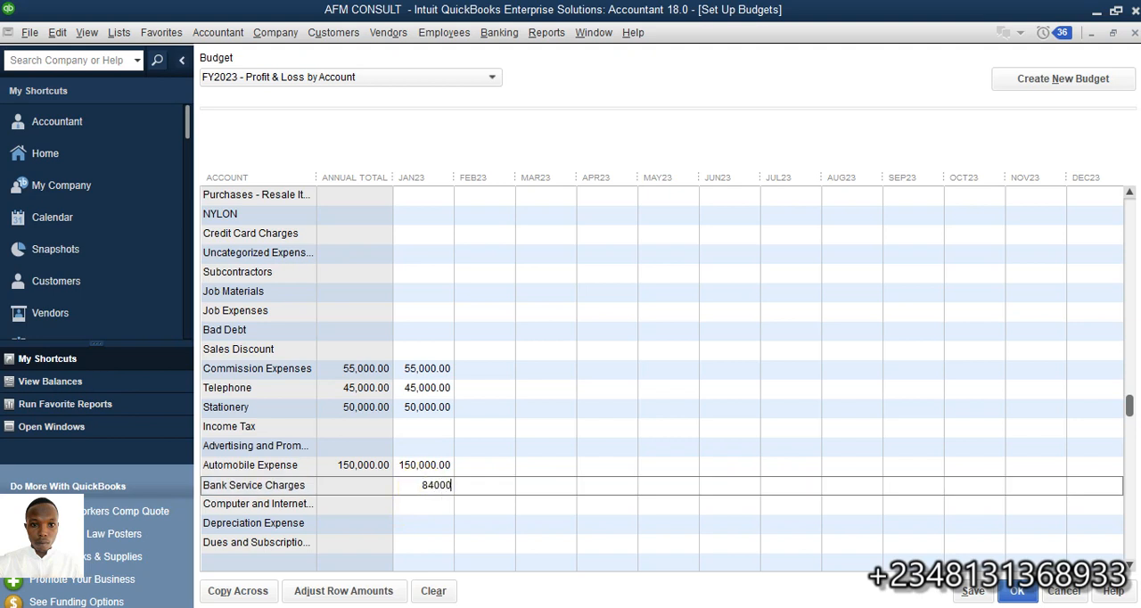
pyautogui.click(401, 504)
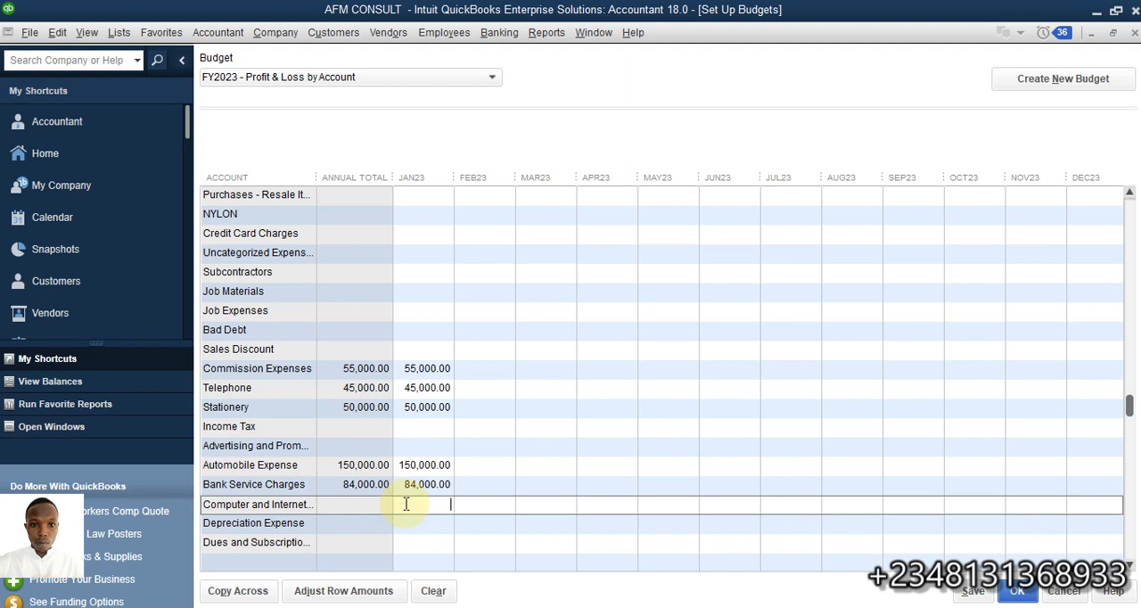
pyautogui.write('47500')
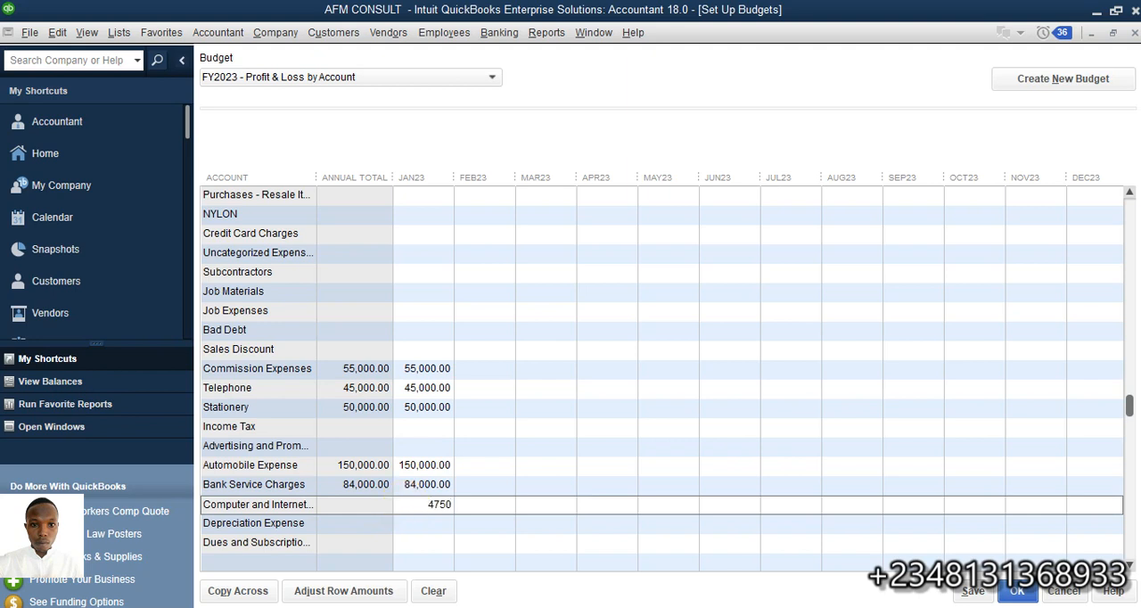
# Enter January 2023 budget amounts of 98,500 for Depreciation Expense and 200,000 for Dues and Subscriptions
pyautogui.click(409, 524)
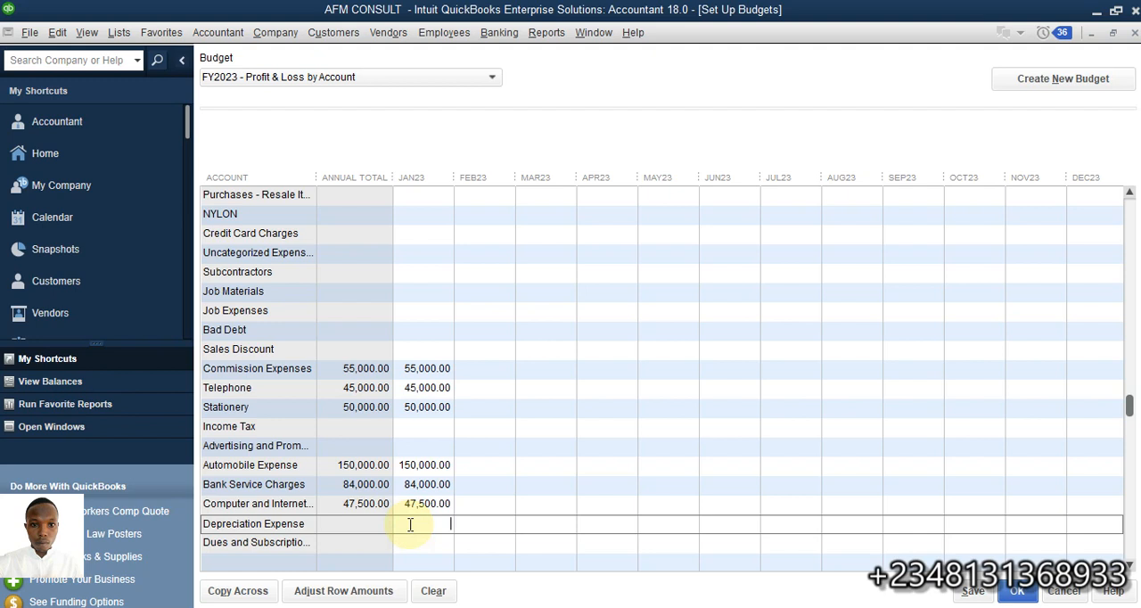
pyautogui.write('98')
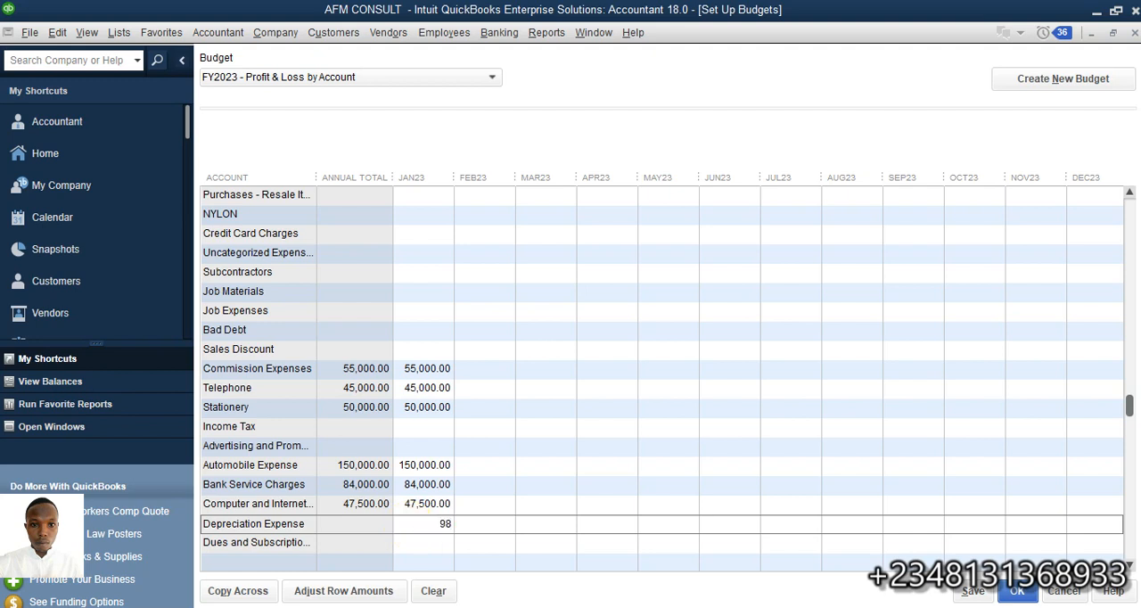
pyautogui.write('500')
pyautogui.click(419, 543)
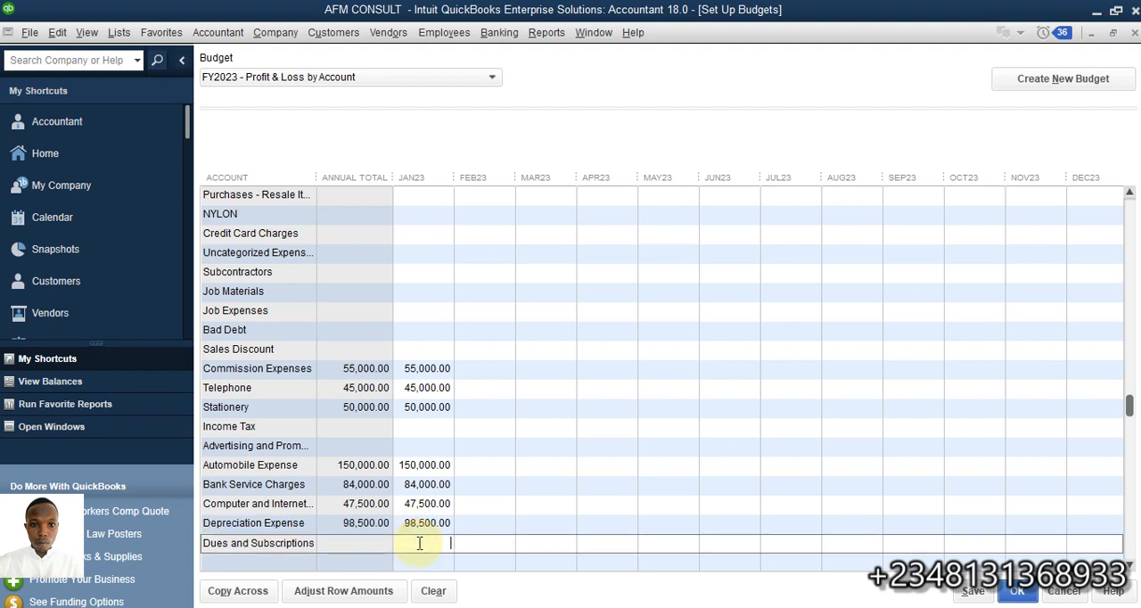
pyautogui.write('2000000.00')
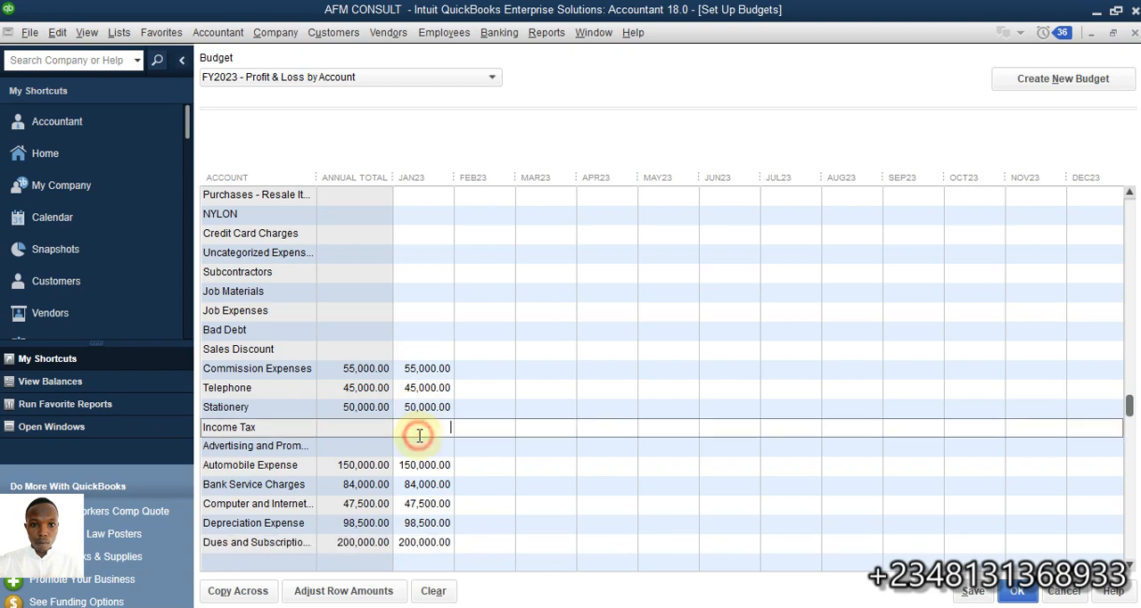
# Enter 62,000 as the January 2023 budget for the Advertising and Promotion account, leaving Income Tax empty
pyautogui.click(419, 434)
pyautogui.scroll(-4, 419, 434)
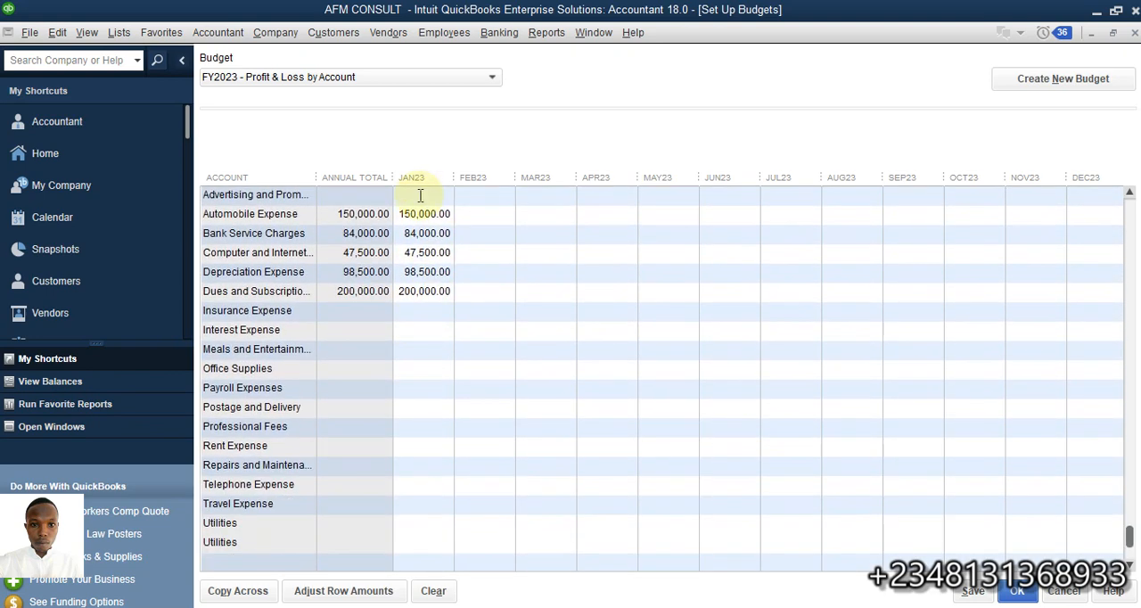
pyautogui.scroll(3, 418, 218)
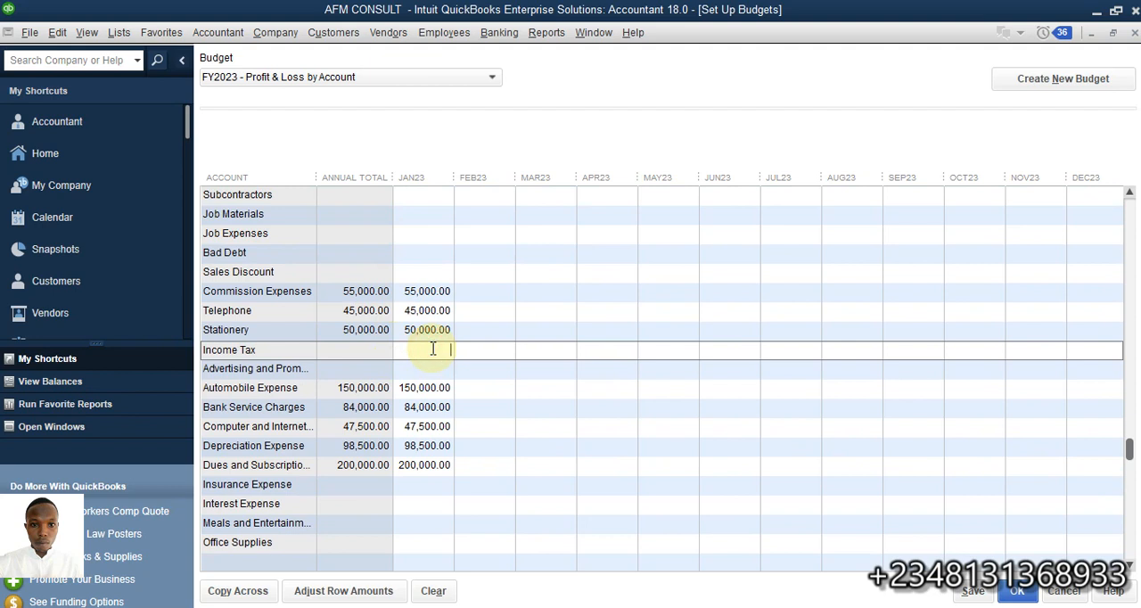
pyautogui.click(426, 375)
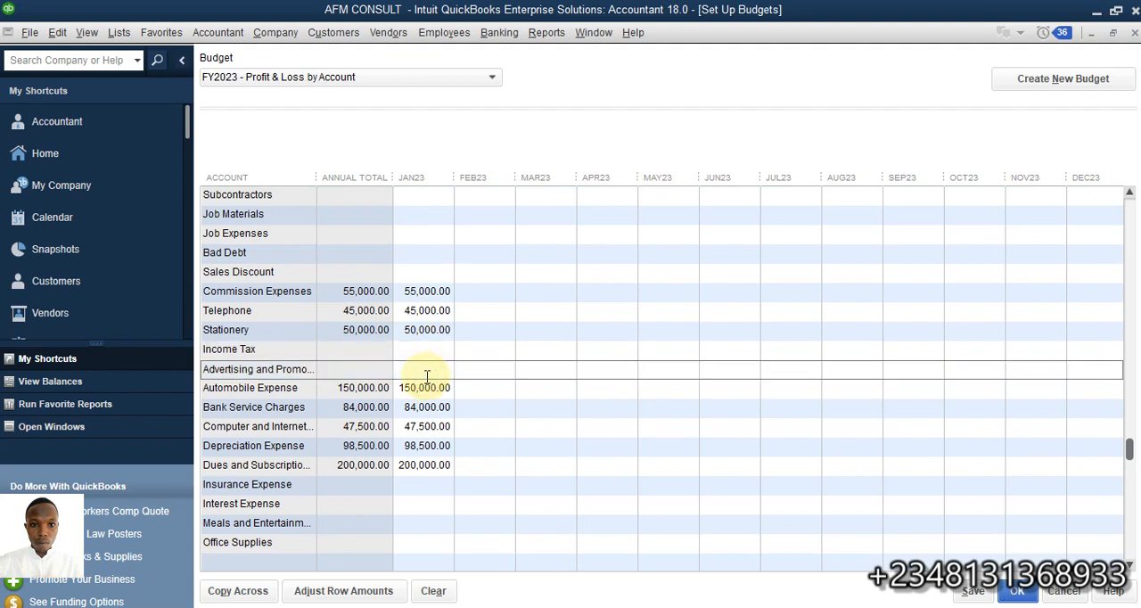
pyautogui.write('60000')
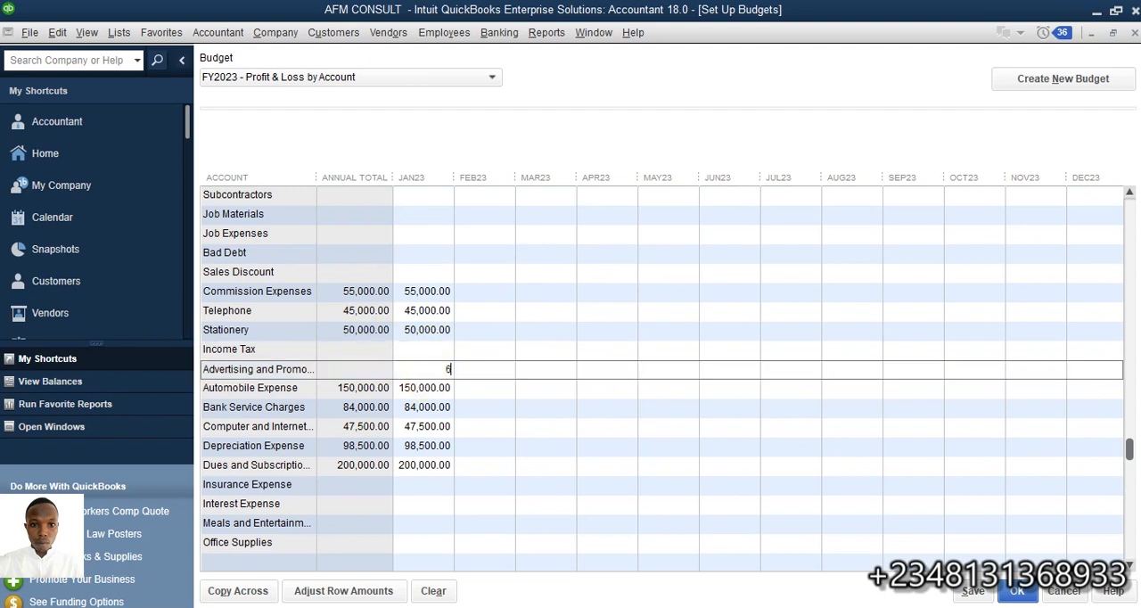
pyautogui.click(427, 350)
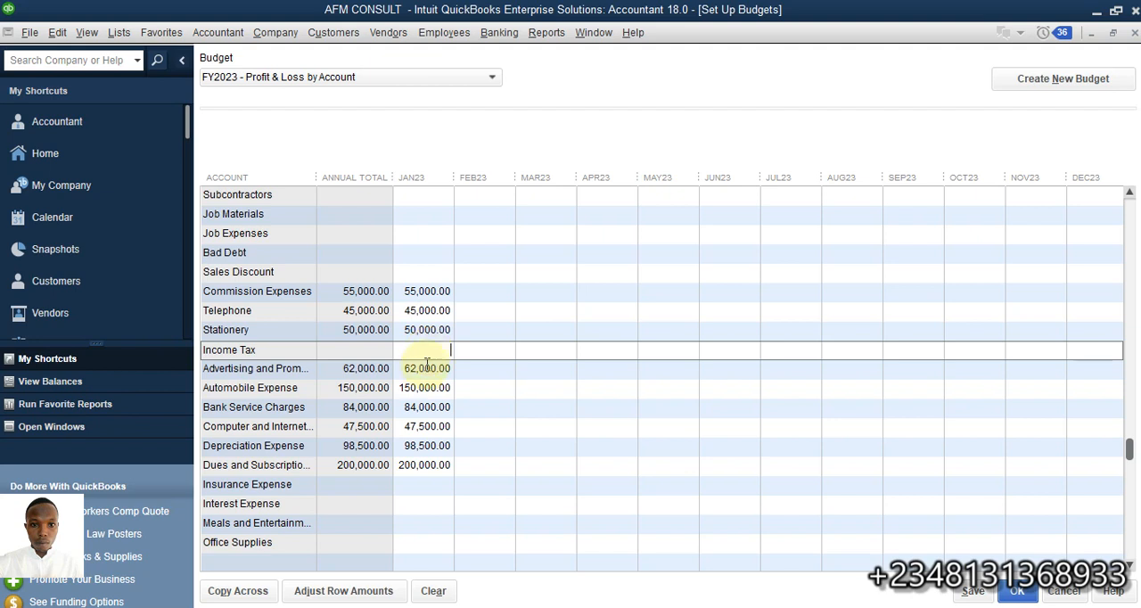
# Look through the remaining expense accounts and the income accounts in the budget list
pyautogui.scroll(-2, 425, 346)
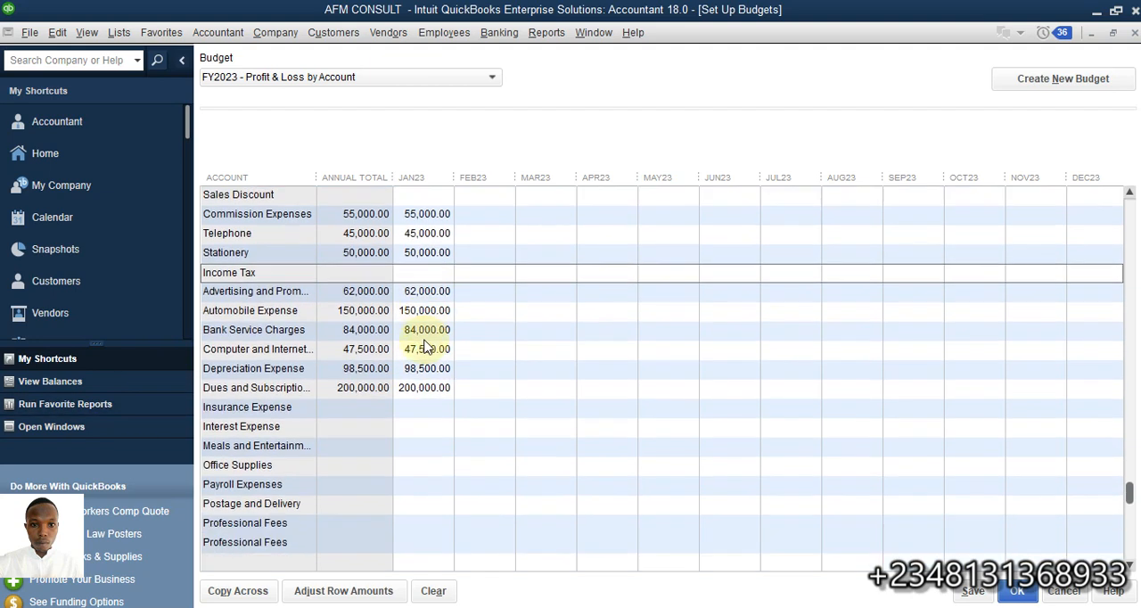
pyautogui.scroll(-1, 426, 346)
pyautogui.click(415, 387)
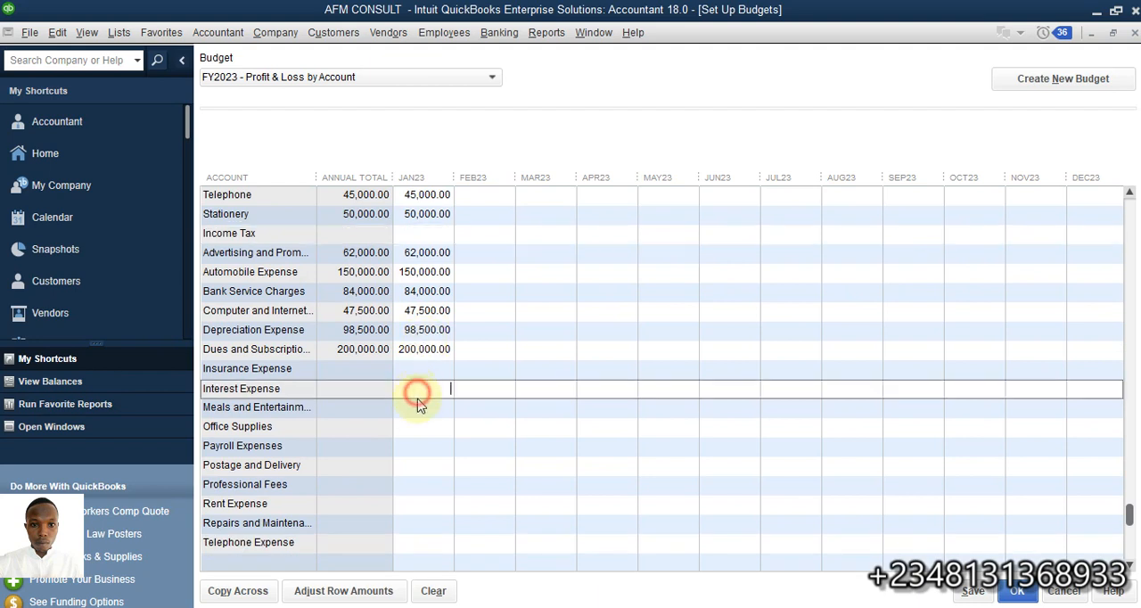
pyautogui.click(416, 366)
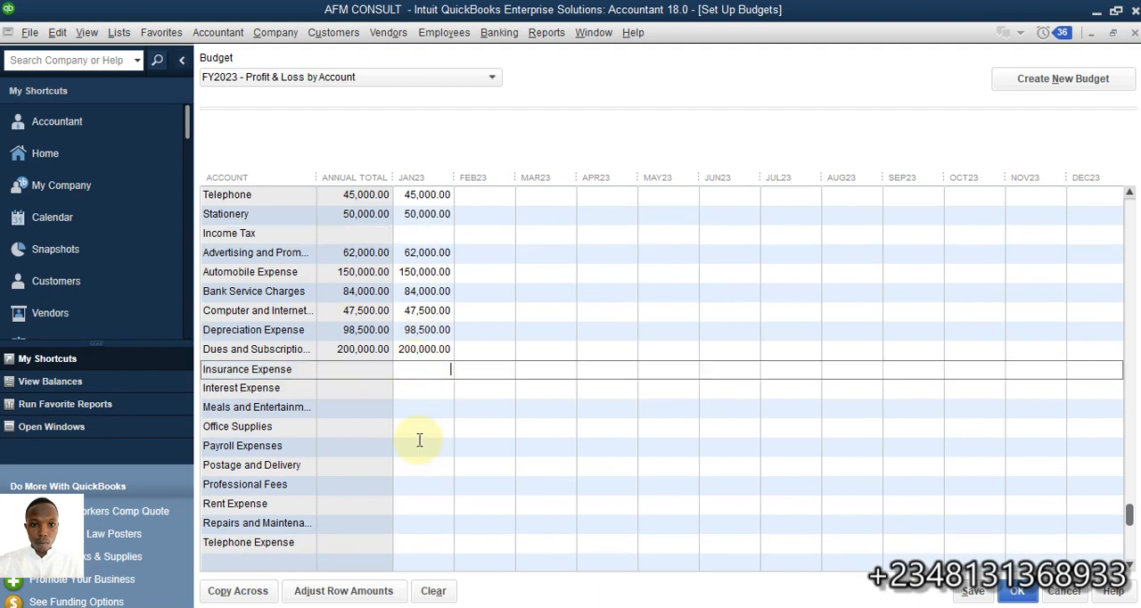
pyautogui.scroll(-1, 418, 440)
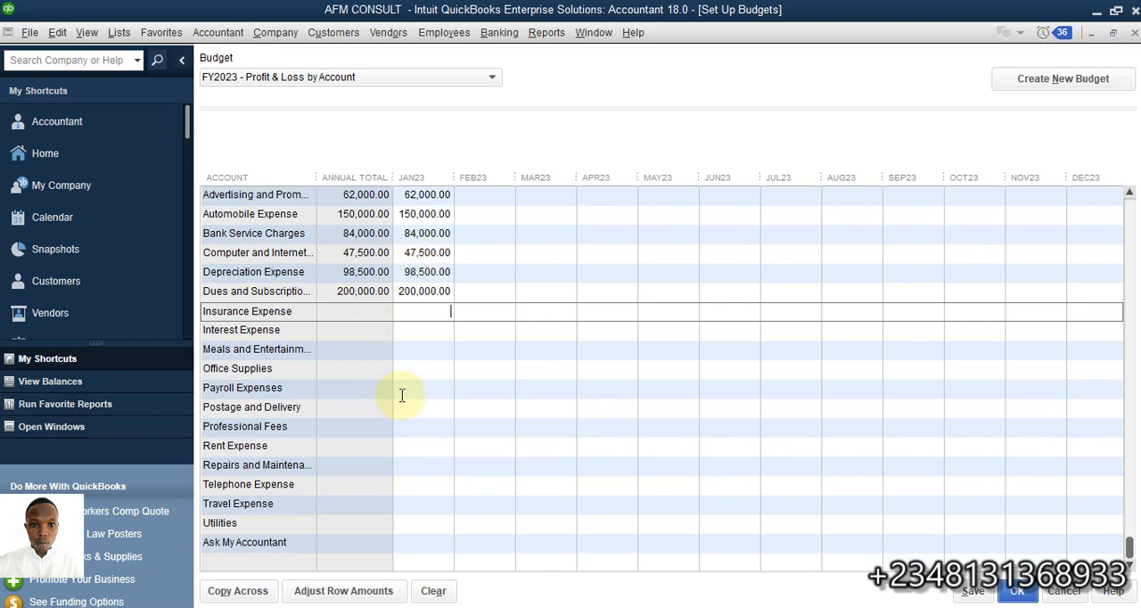
pyautogui.scroll(8, 402, 395)
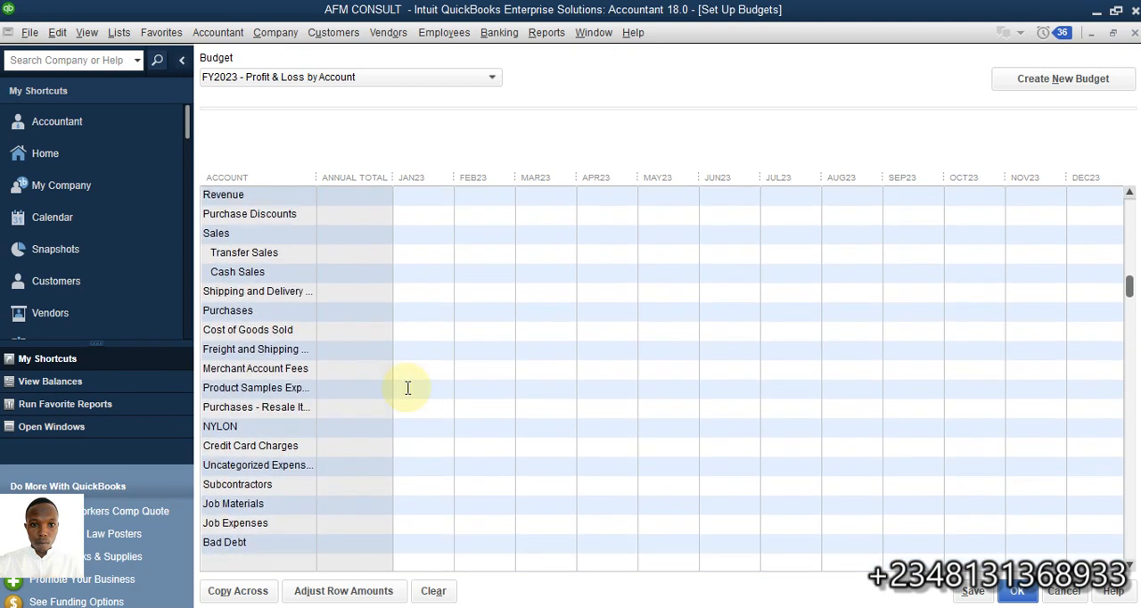
pyautogui.scroll(-1, 407, 388)
pyautogui.scroll(4, 407, 387)
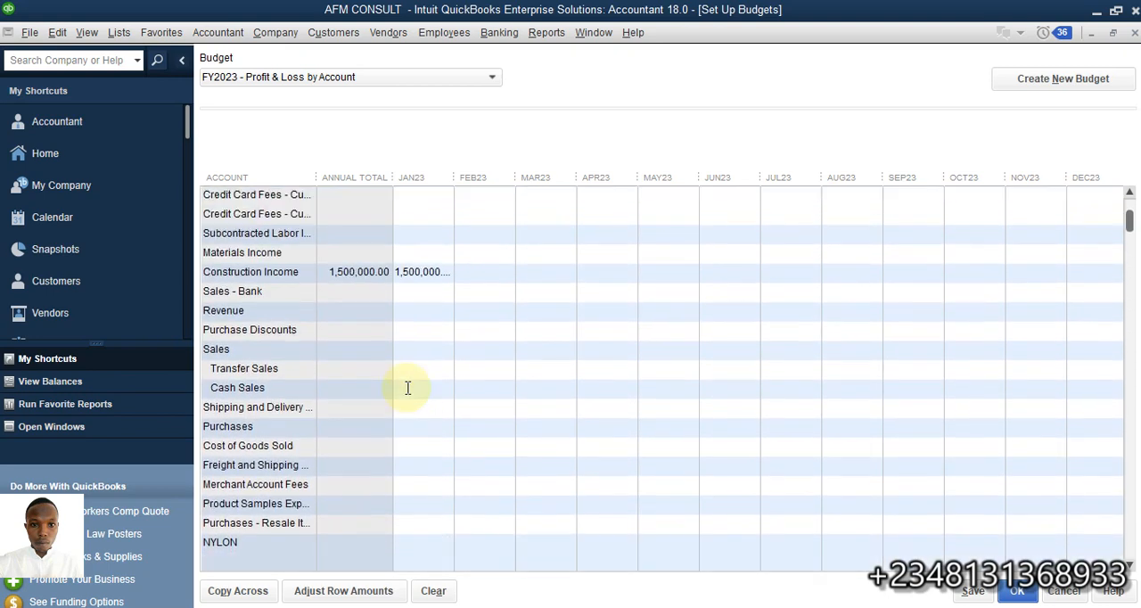
pyautogui.scroll(1, 407, 388)
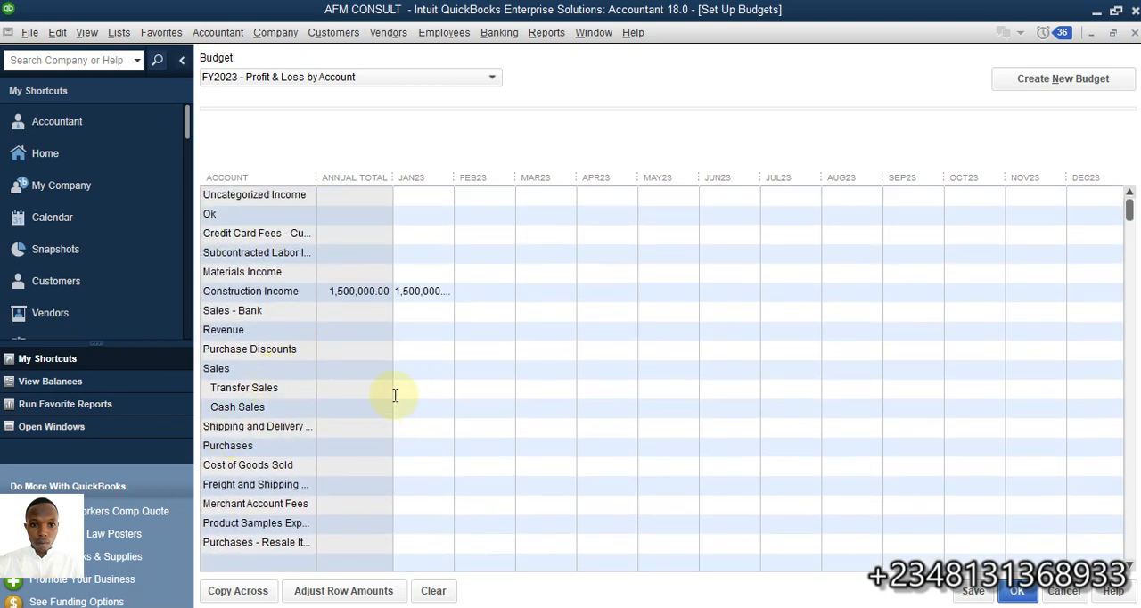
# Remove the January 2023 budget amount from the Construction Income account
pyautogui.click(432, 370)
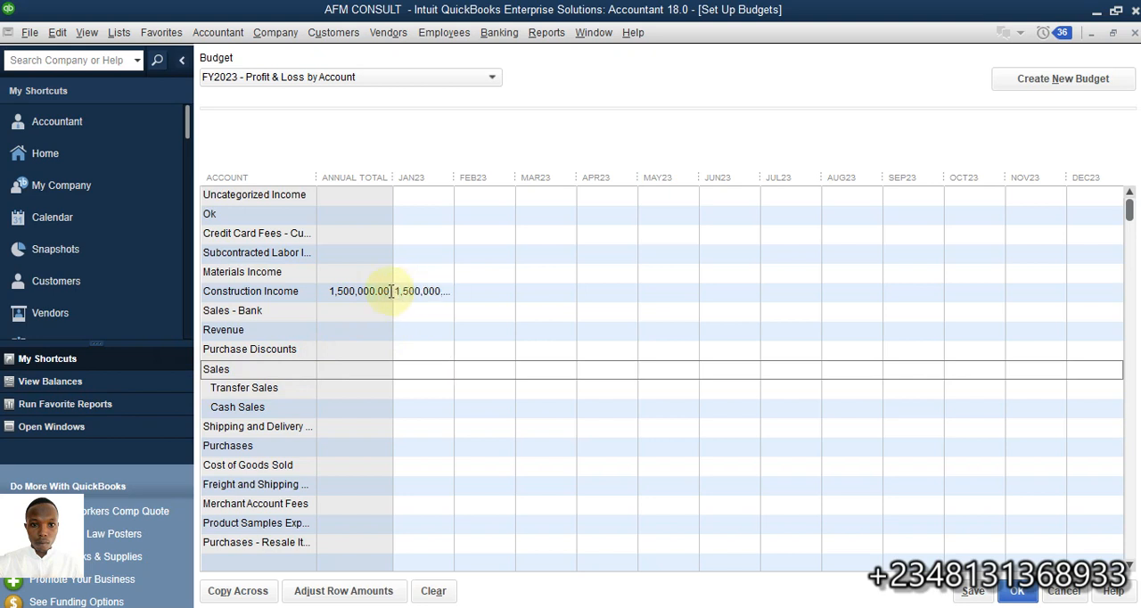
pyautogui.moveTo(389, 291); pyautogui.dragTo(477, 287)
pyautogui.press('BackSpace')
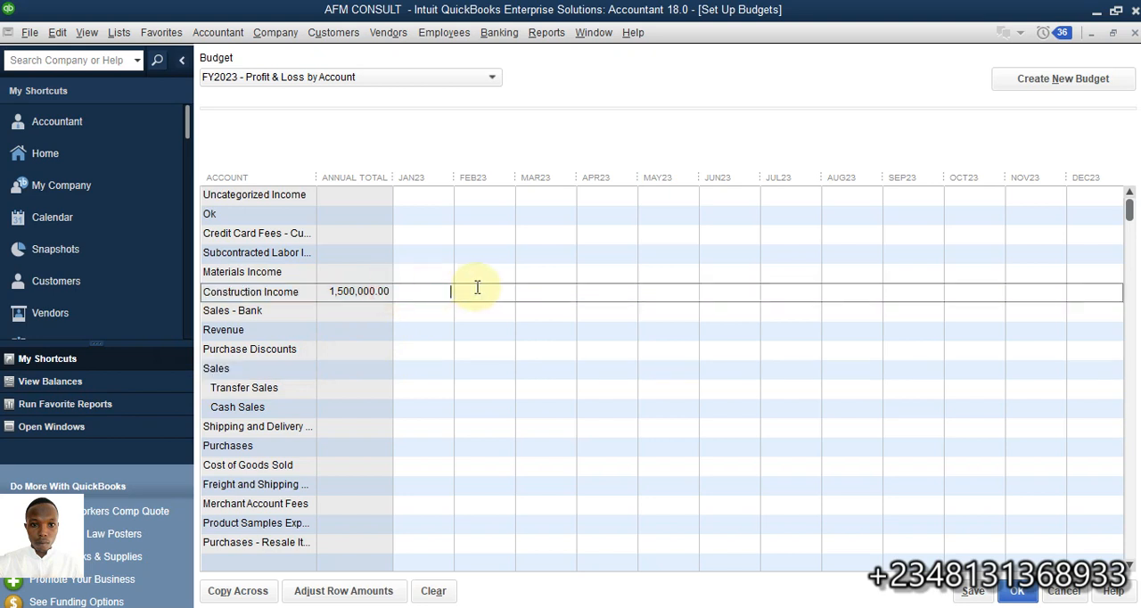
pyautogui.click(435, 346)
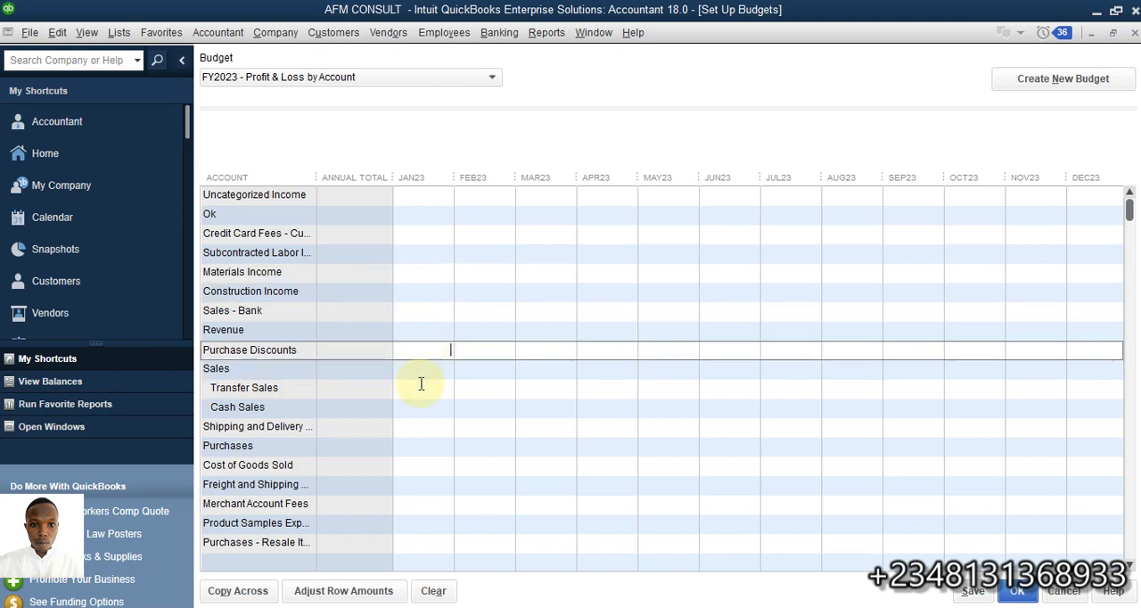
# Enter 8,500,000 as the January 2023 budget for the Sales account
pyautogui.click(433, 408)
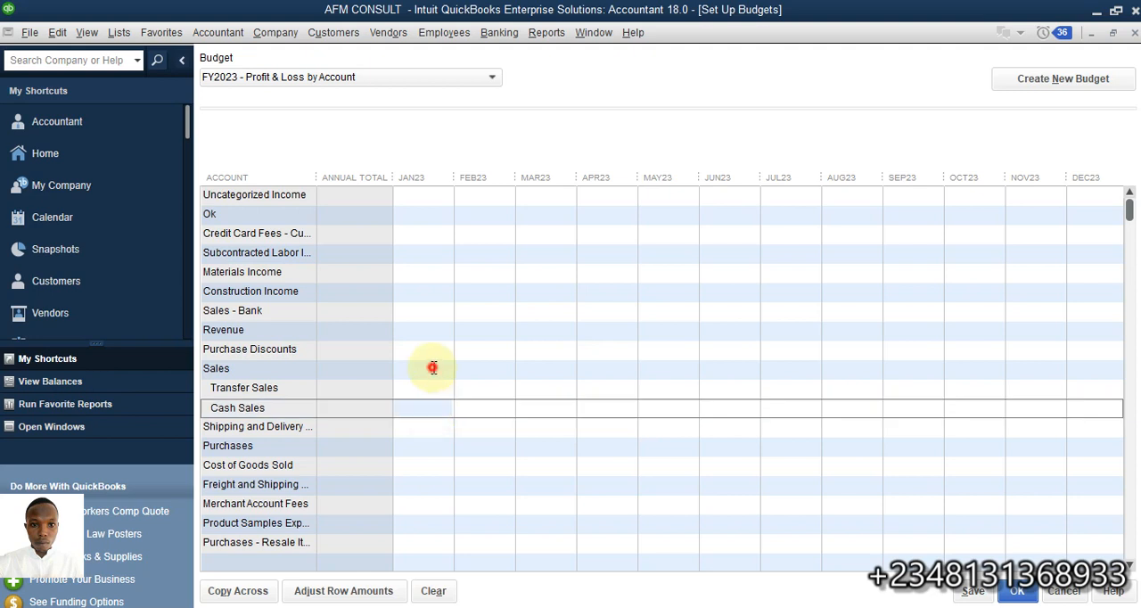
pyautogui.click(430, 371)
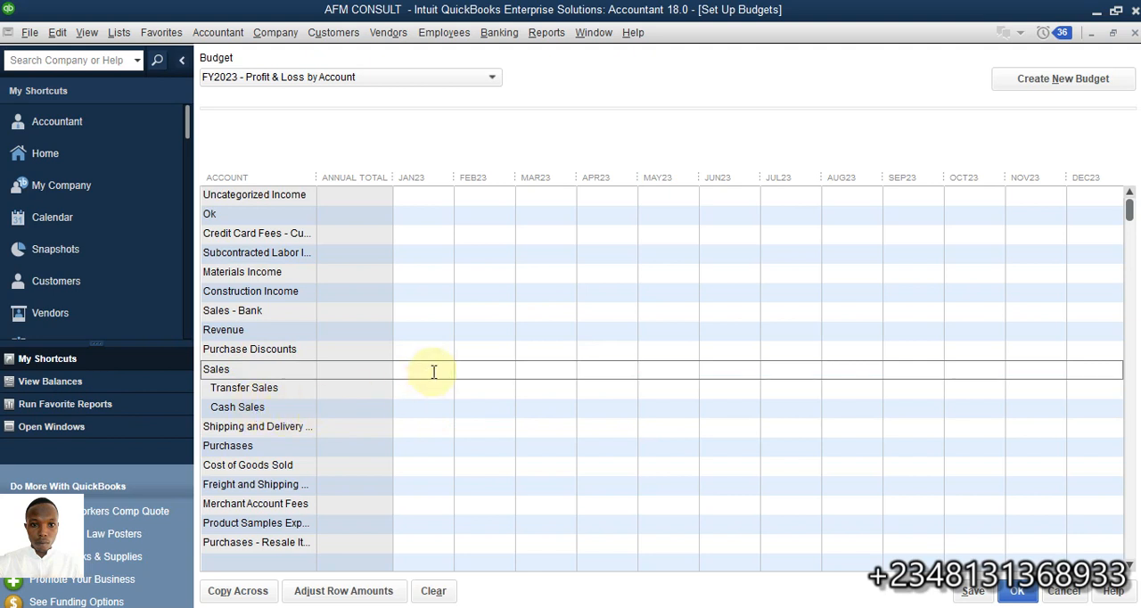
pyautogui.write('2')
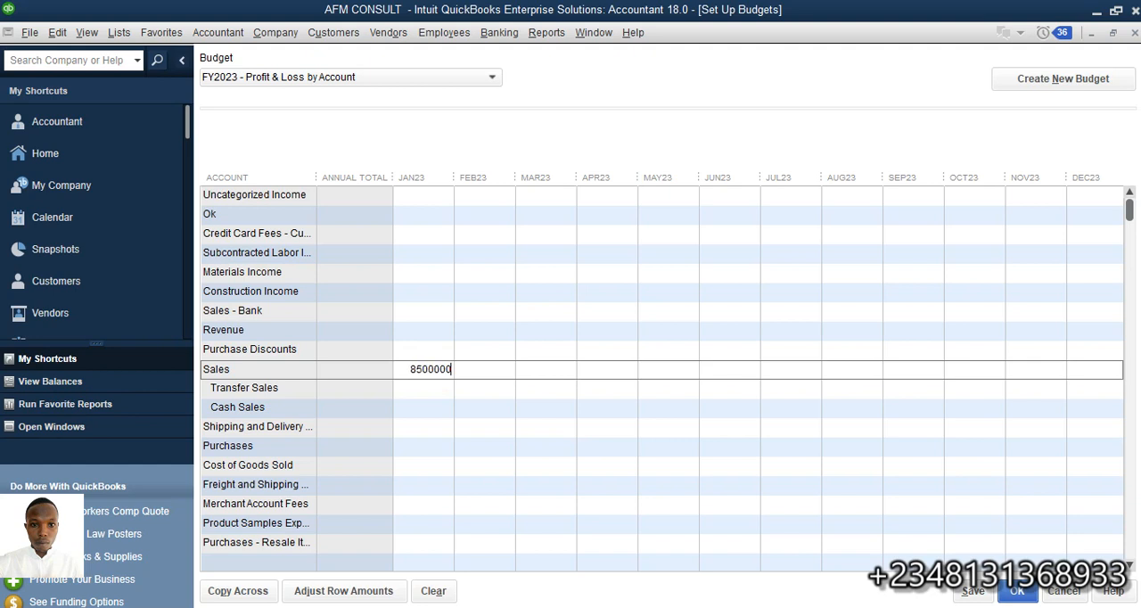
pyautogui.click(434, 403)
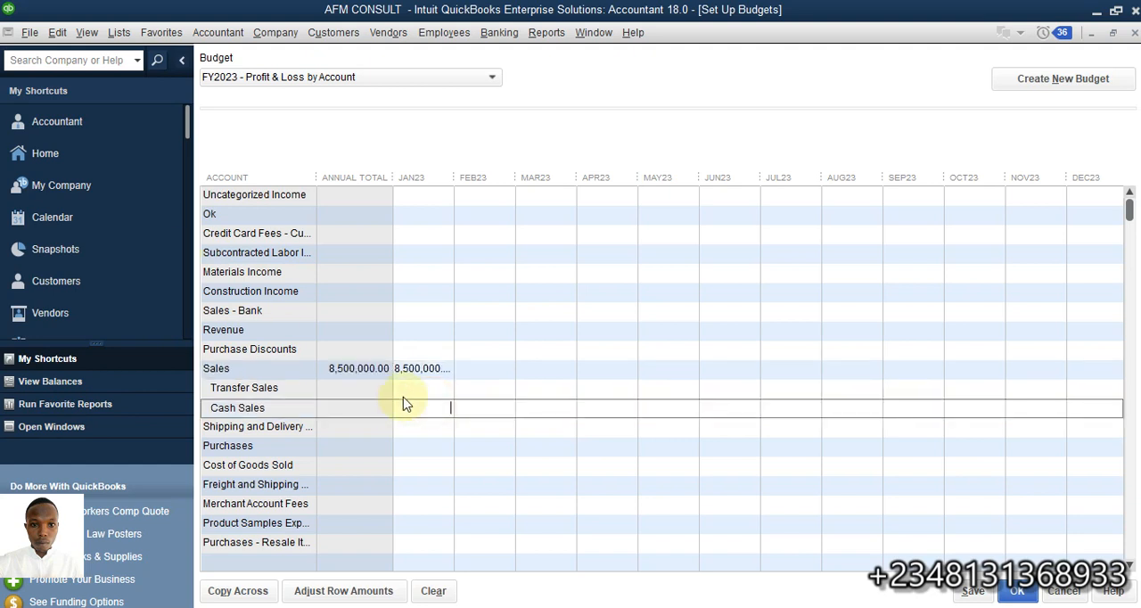
# Enter 6,500,000 as the January 2023 budget for the Purchases account
pyautogui.click(416, 446)
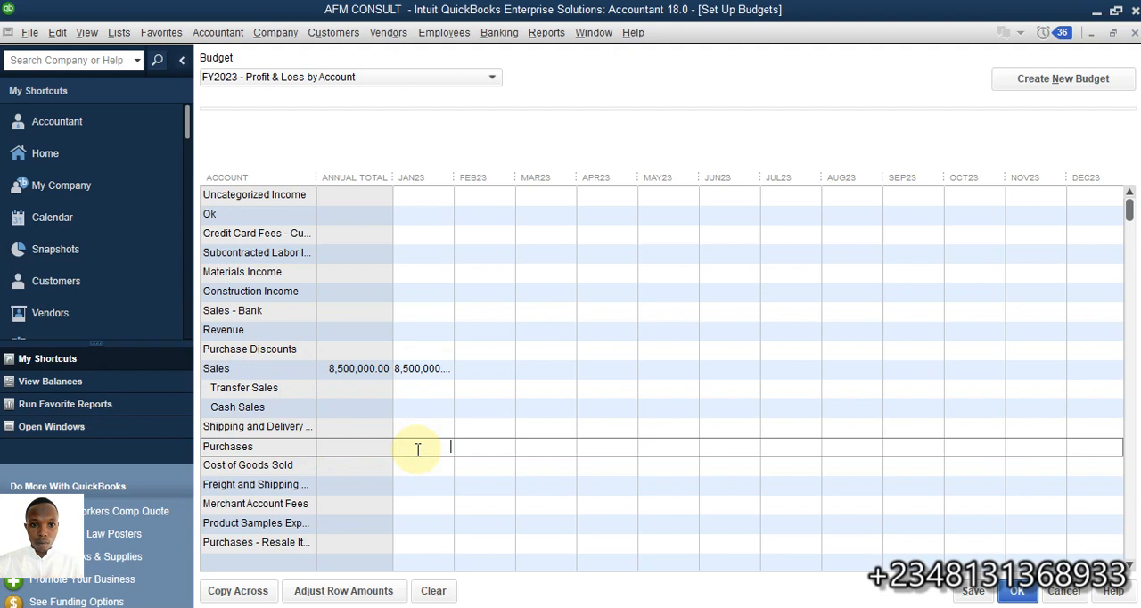
pyautogui.write('6,500,000....')
pyautogui.press('Return')
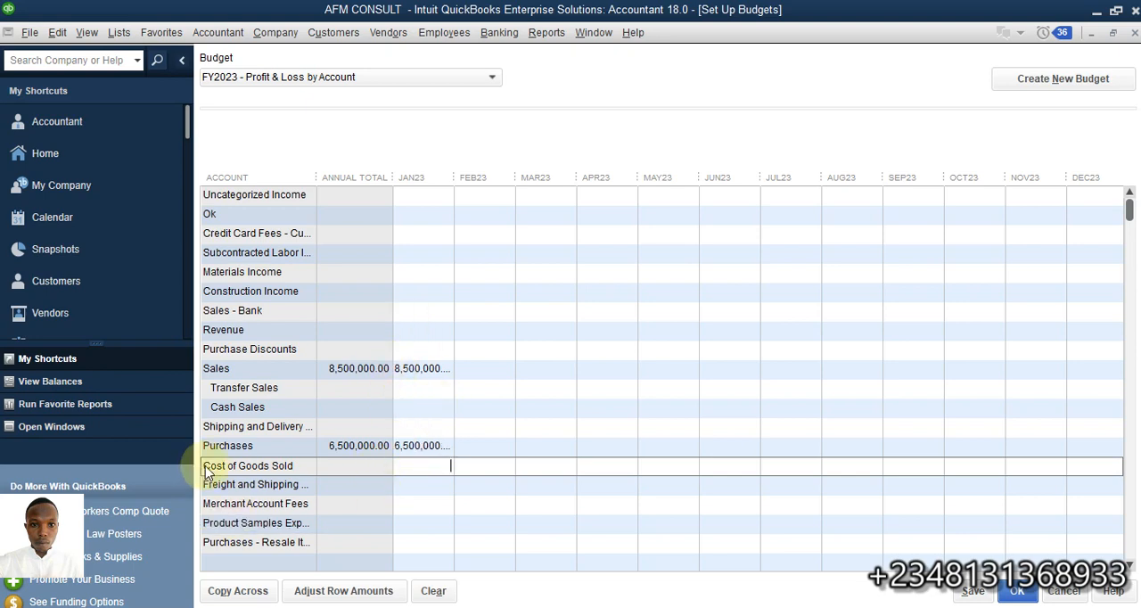
# Copy the January 2023 Sales budget amount across the remaining months through December 2023
pyautogui.scroll(-2, 332, 430)
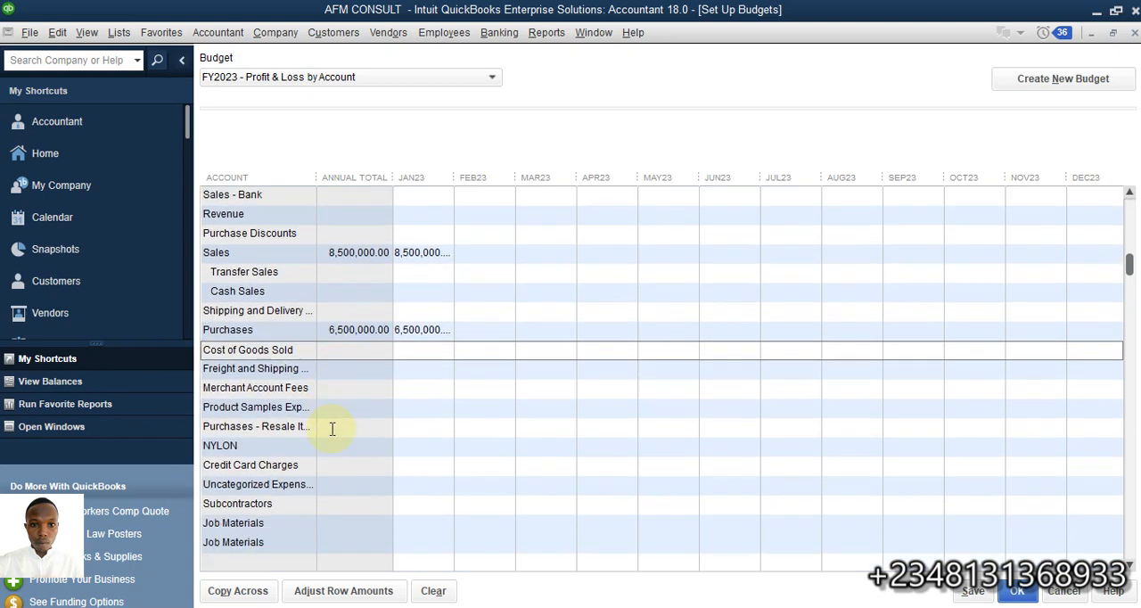
pyautogui.scroll(-7, 332, 431)
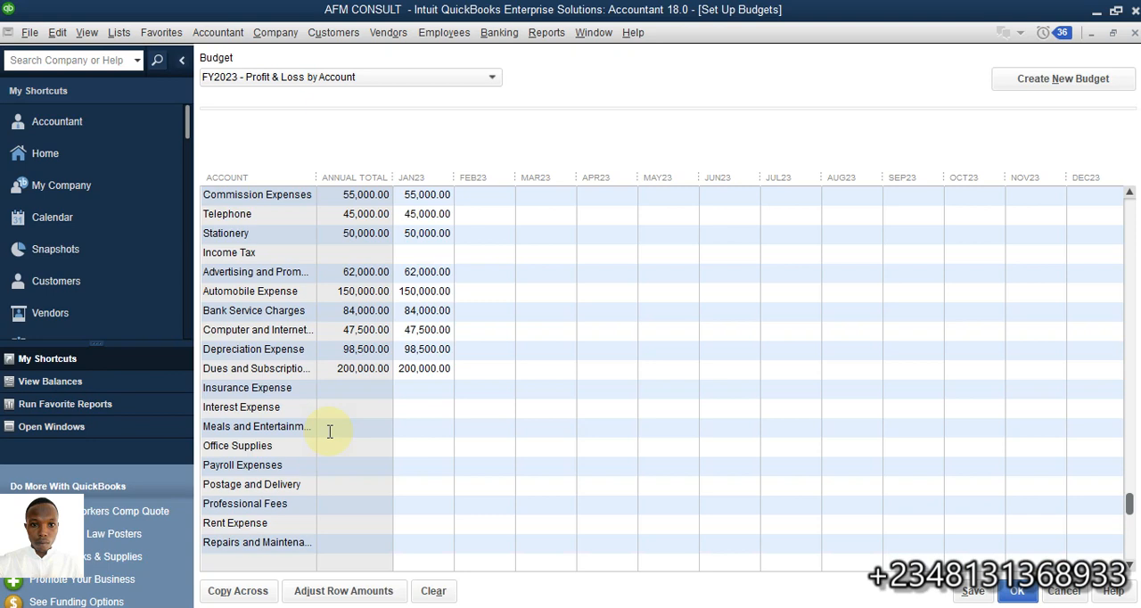
pyautogui.scroll(9, 340, 426)
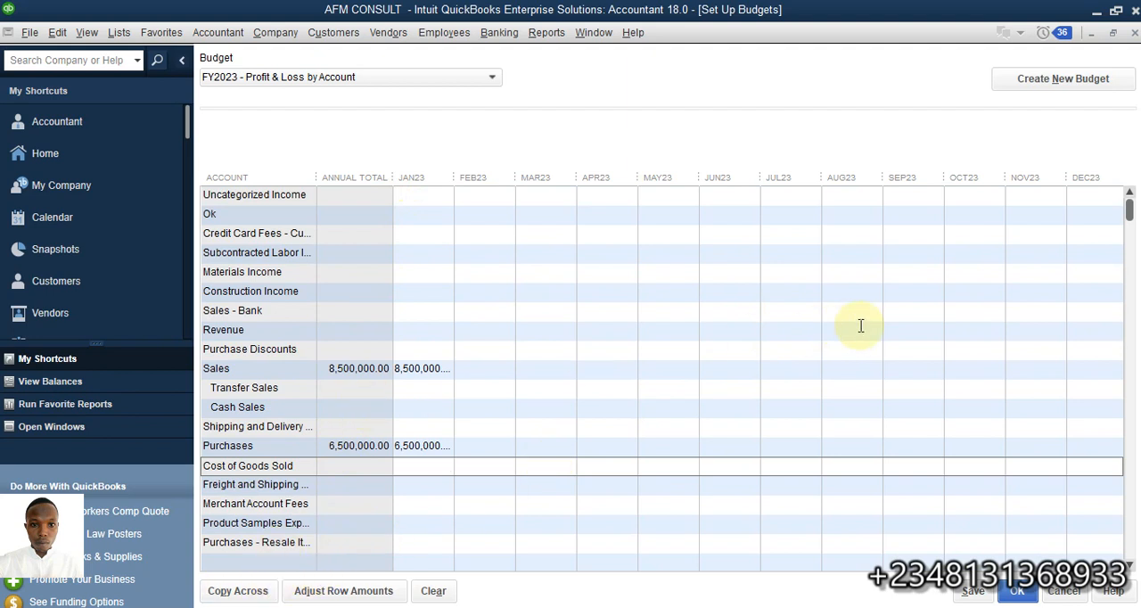
pyautogui.click(244, 596)
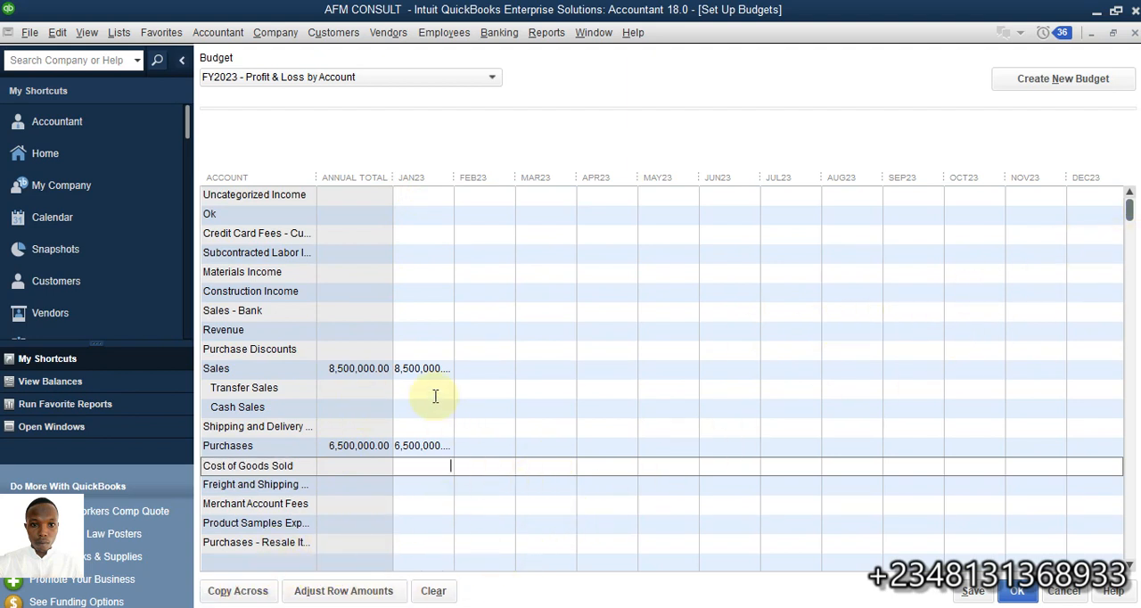
pyautogui.click(428, 368)
pyautogui.click(234, 599)
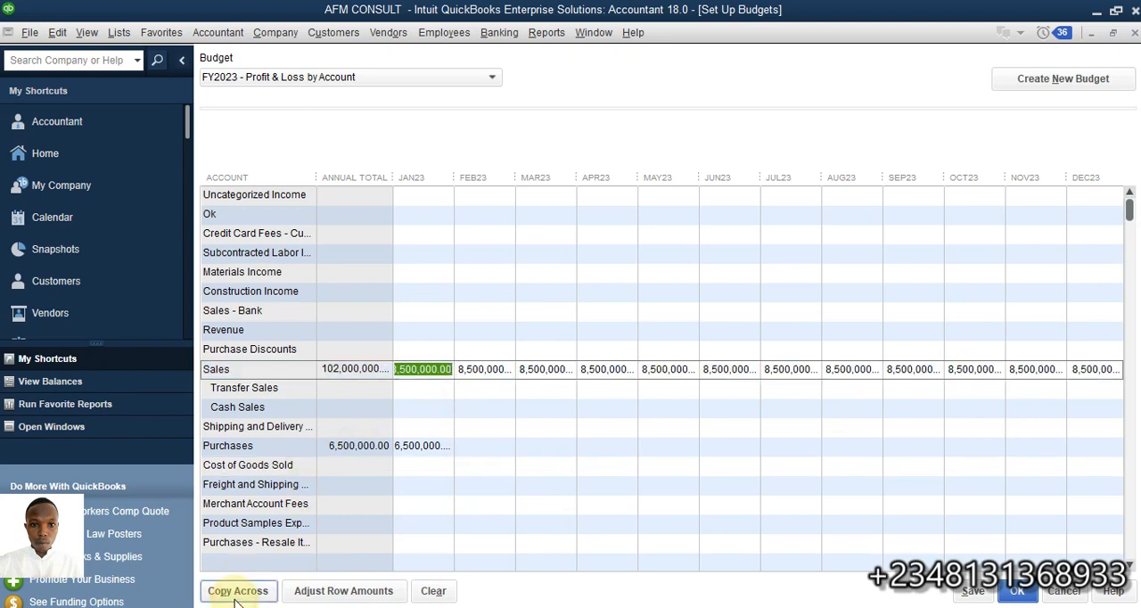
# Copy the January 2023 budget amounts for Purchases and Commission Expenses across the remaining months through December 2023
pyautogui.click(424, 446)
pyautogui.click(238, 591)
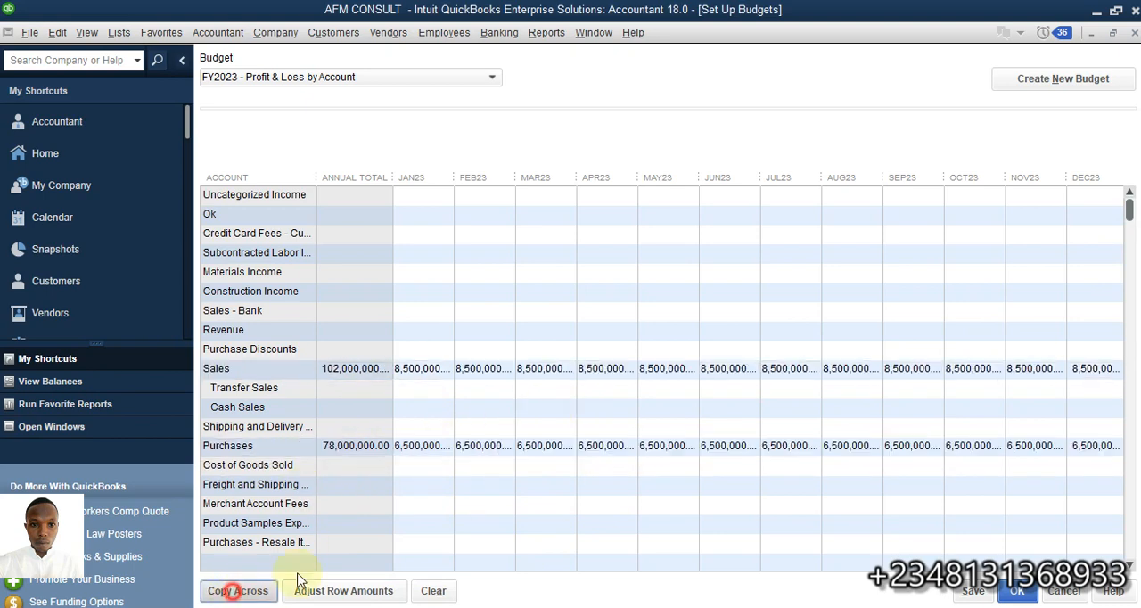
pyautogui.scroll(-3, 400, 492)
pyautogui.scroll(-5, 415, 464)
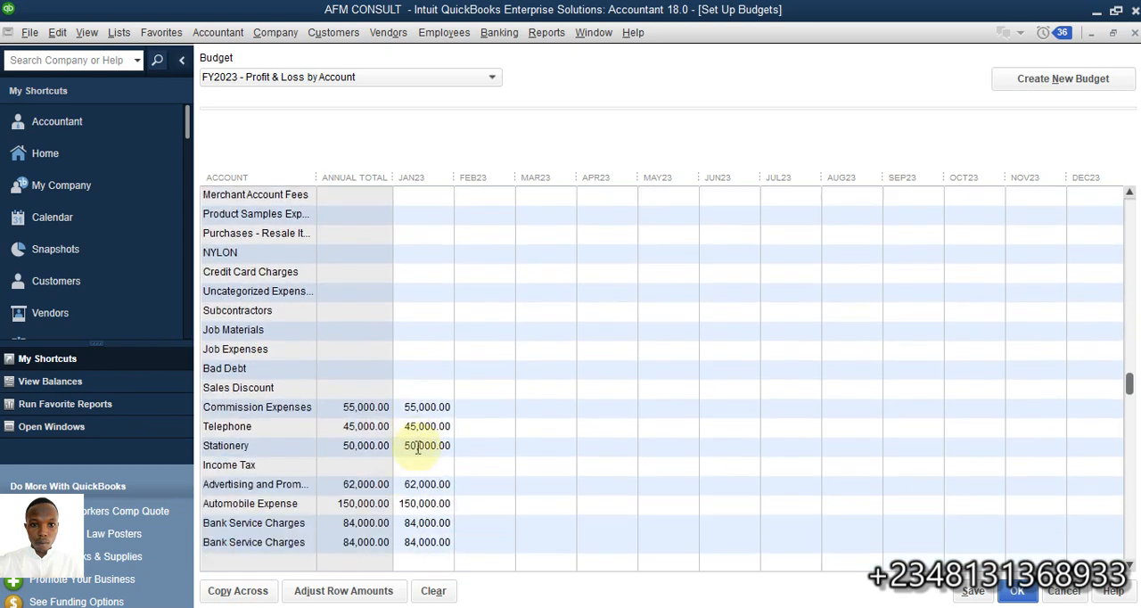
pyautogui.scroll(2, 432, 272)
pyautogui.scroll(-2, 430, 272)
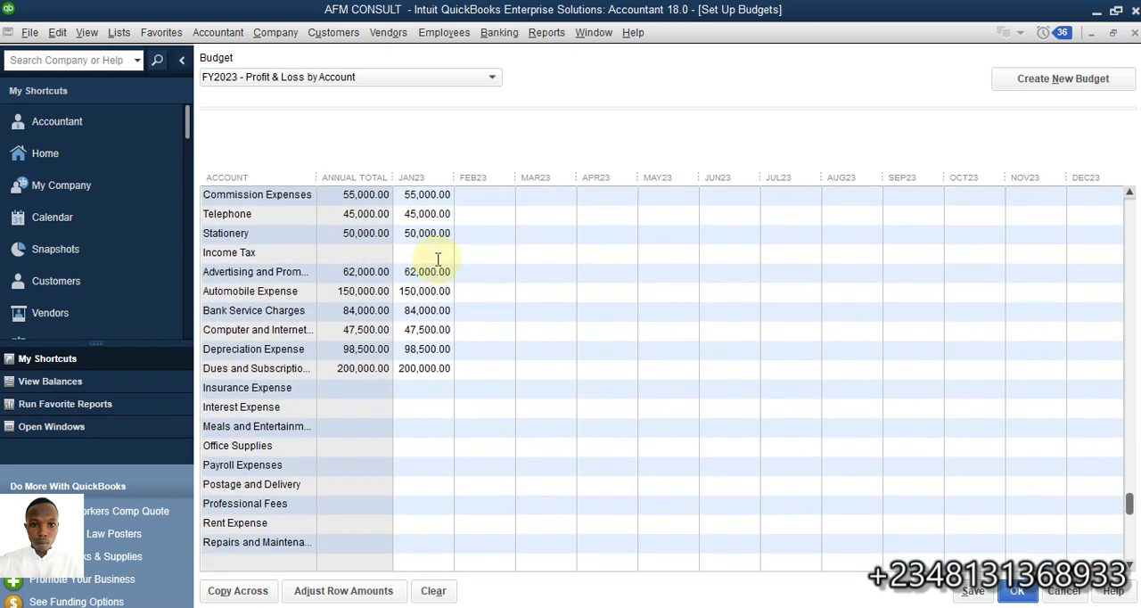
pyautogui.click(435, 196)
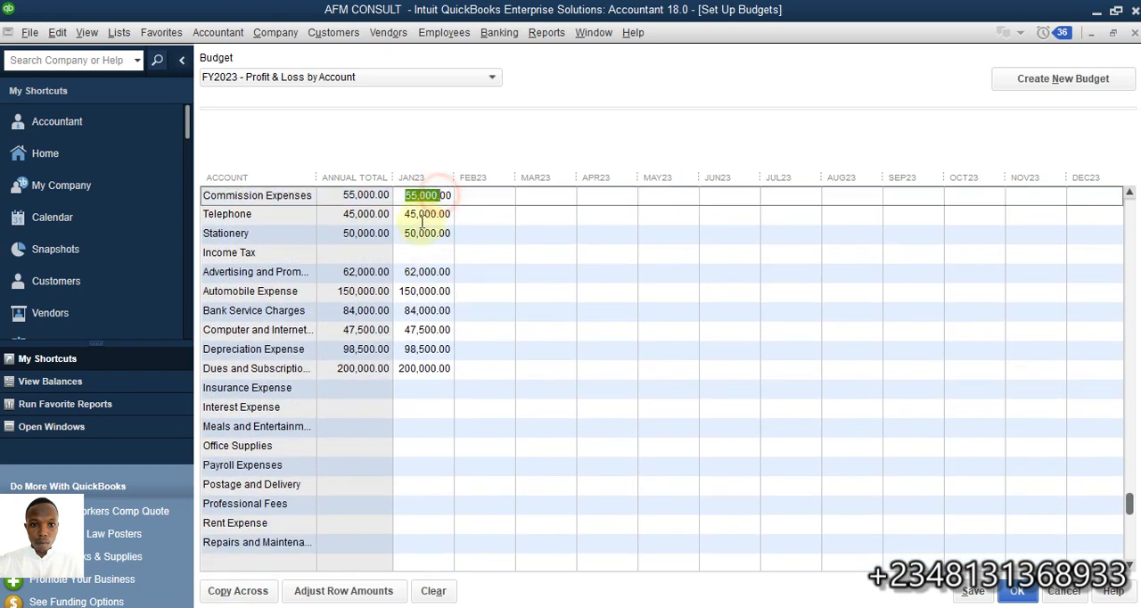
pyautogui.click(233, 591)
# Copy the January 2023 amounts for Telephone, Stationery, and Advertising and Promotion across the months through December 2023
pyautogui.click(433, 214)
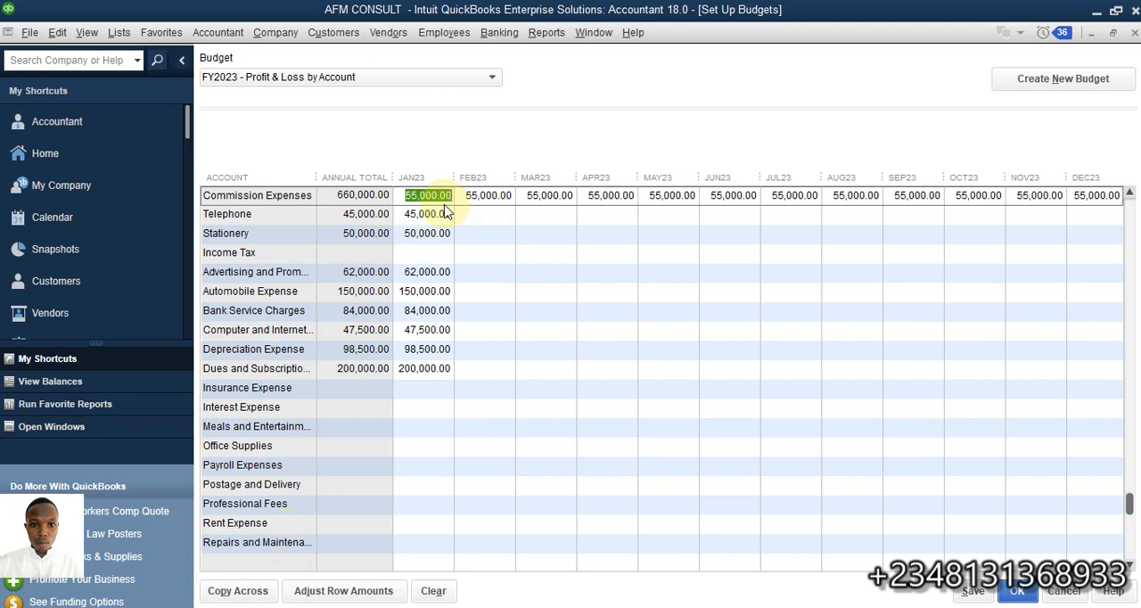
pyautogui.click(230, 591)
pyautogui.click(426, 233)
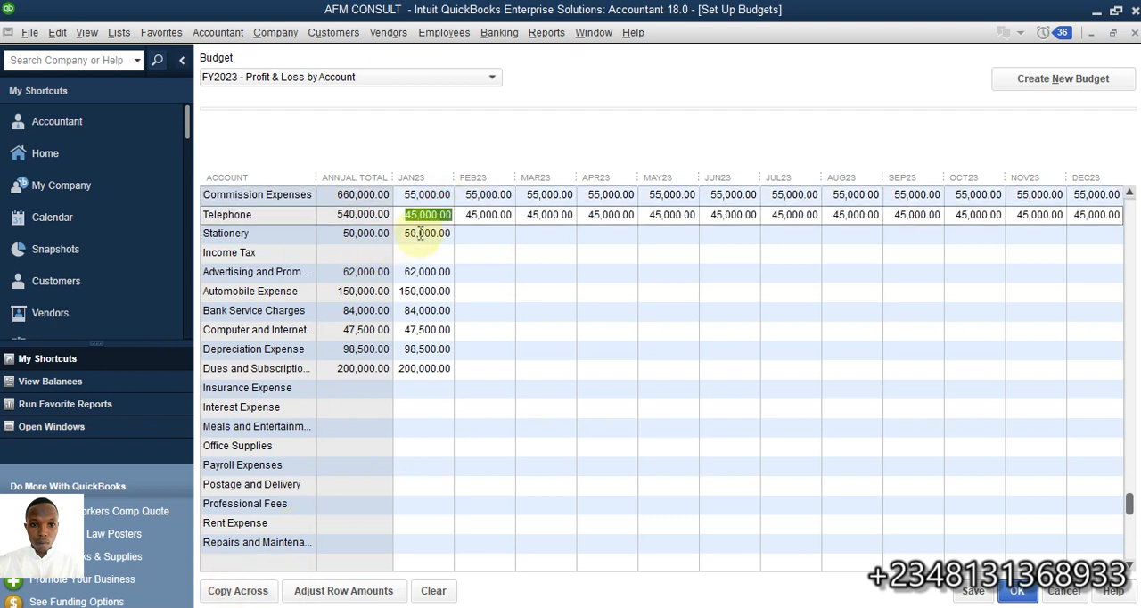
pyautogui.click(235, 591)
pyautogui.click(432, 272)
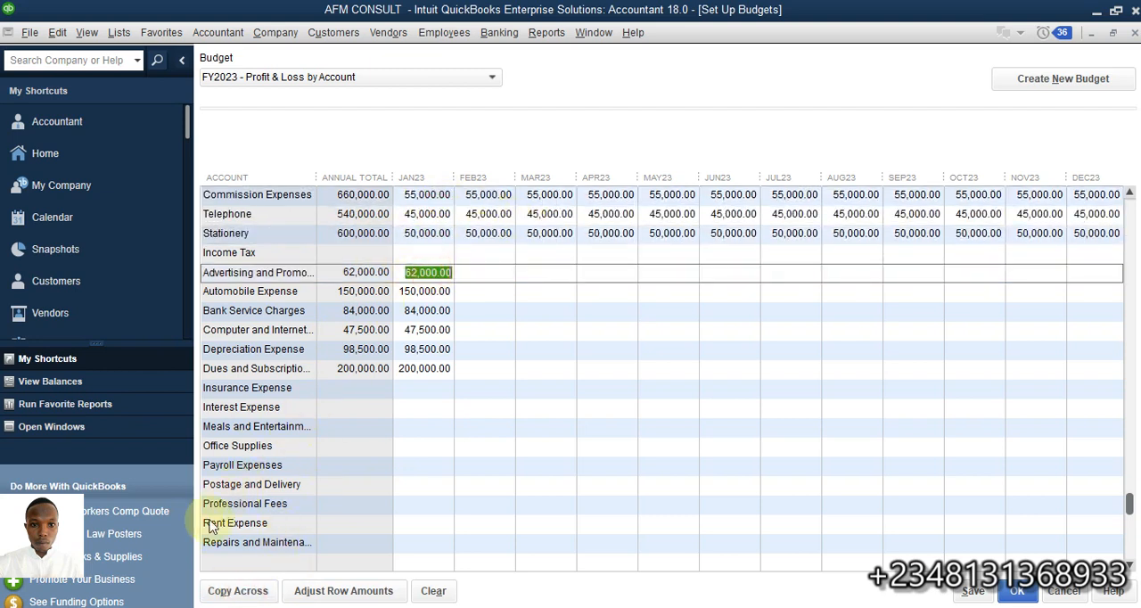
pyautogui.click(234, 591)
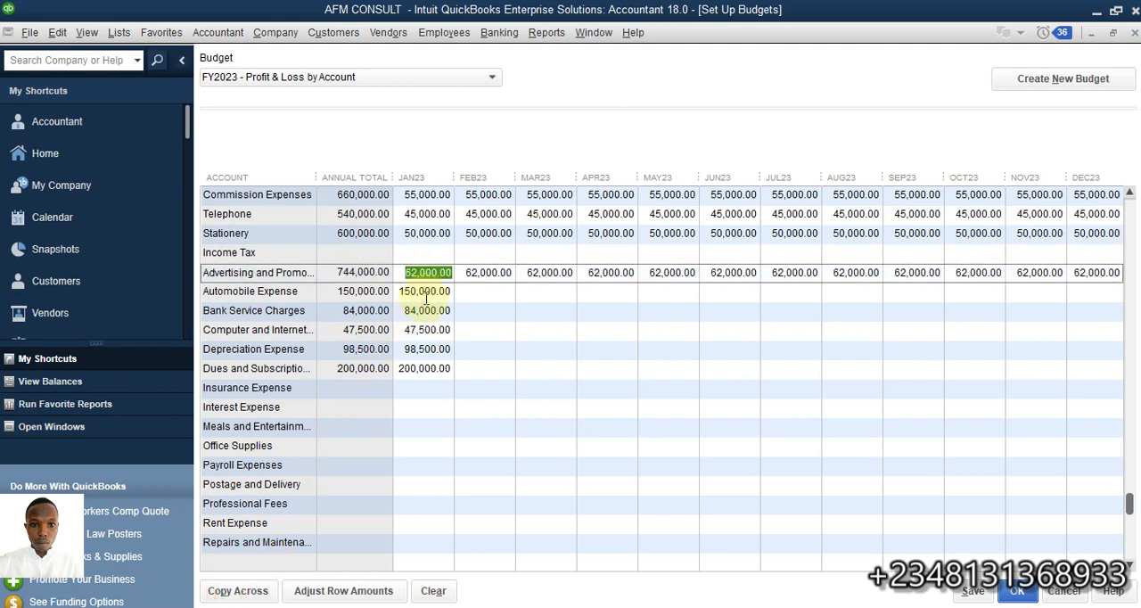
# Copy the January 2023 amounts for Automobile Expense, Bank Service Charges, Computer and Internet, and Depreciation Expense across the months through December 2023
pyautogui.click(426, 297)
pyautogui.click(235, 591)
pyautogui.click(434, 310)
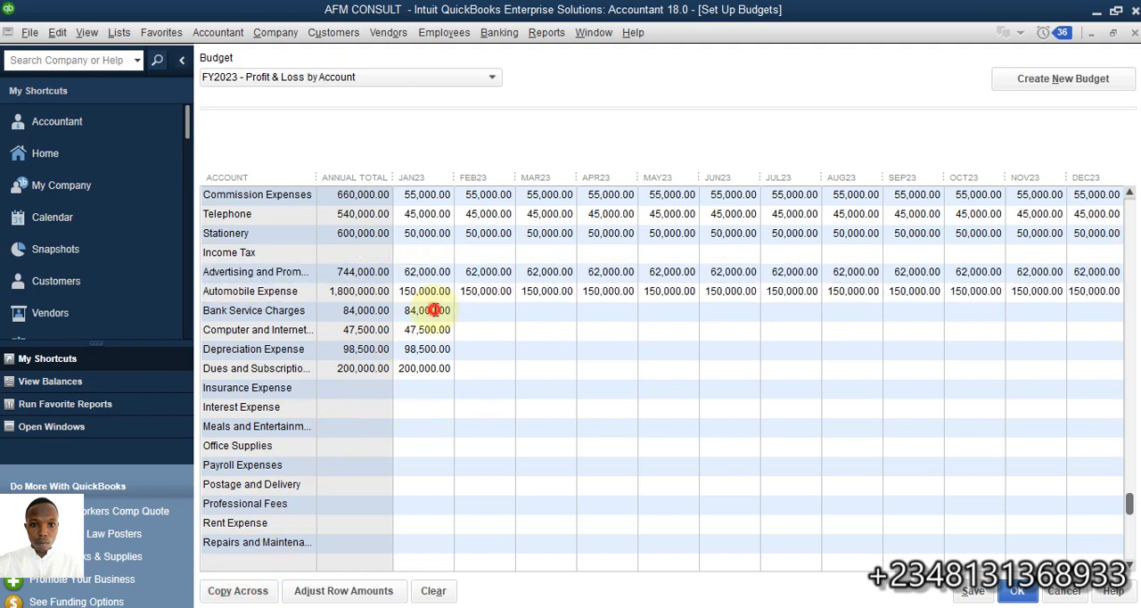
pyautogui.click(254, 590)
pyautogui.click(437, 330)
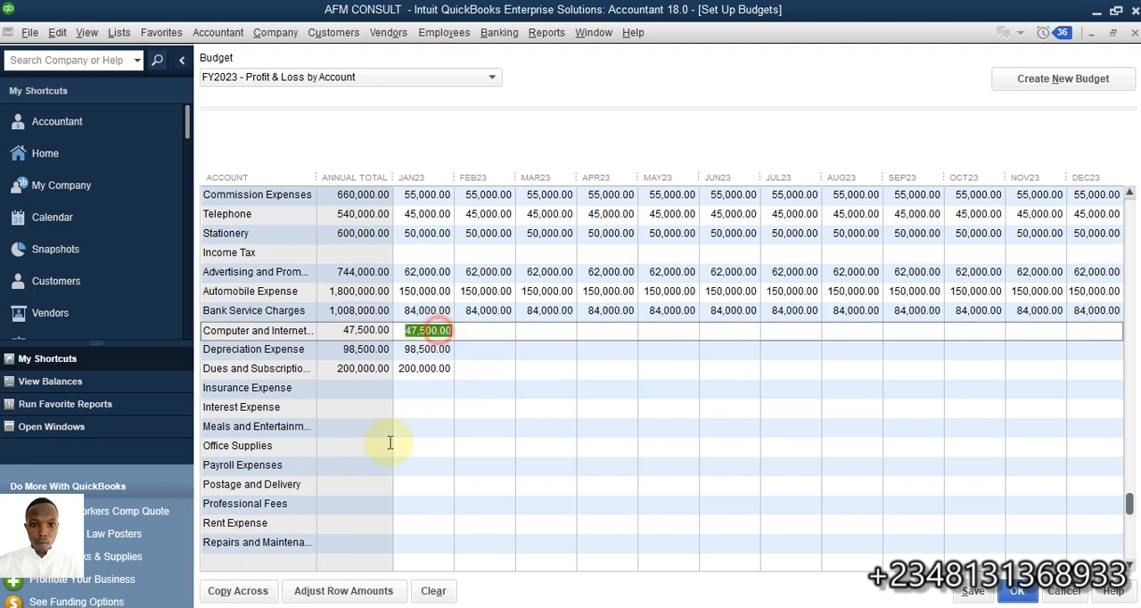
pyautogui.click(243, 591)
pyautogui.click(438, 349)
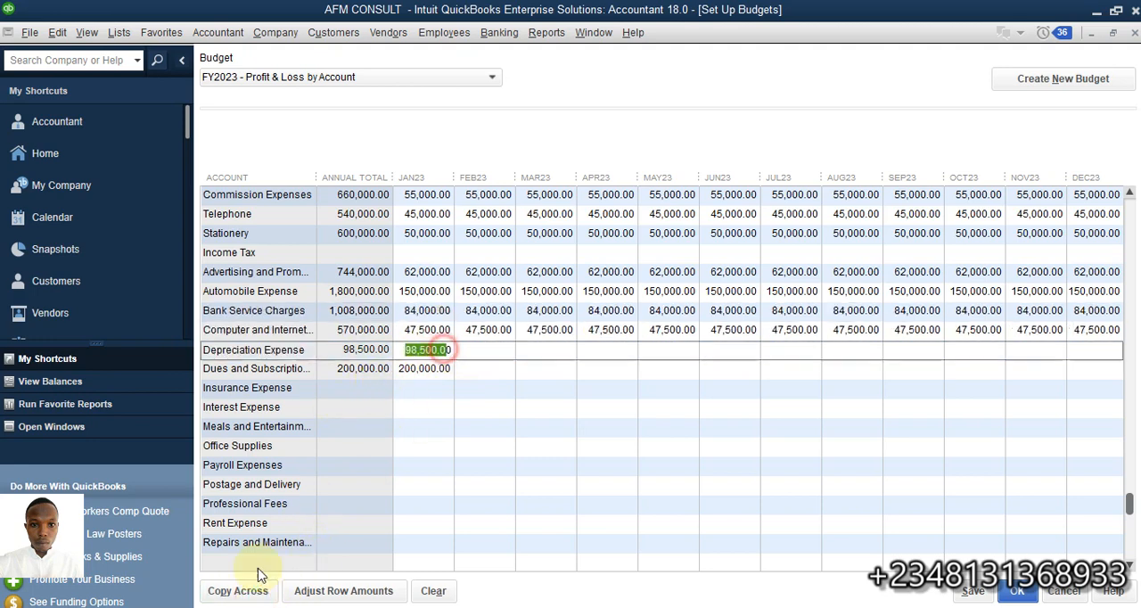
pyautogui.click(237, 591)
# Adjust the Dues and Subscriptions row by increasing each monthly amount by 5.0%, starting at the 1st month
pyautogui.click(428, 368)
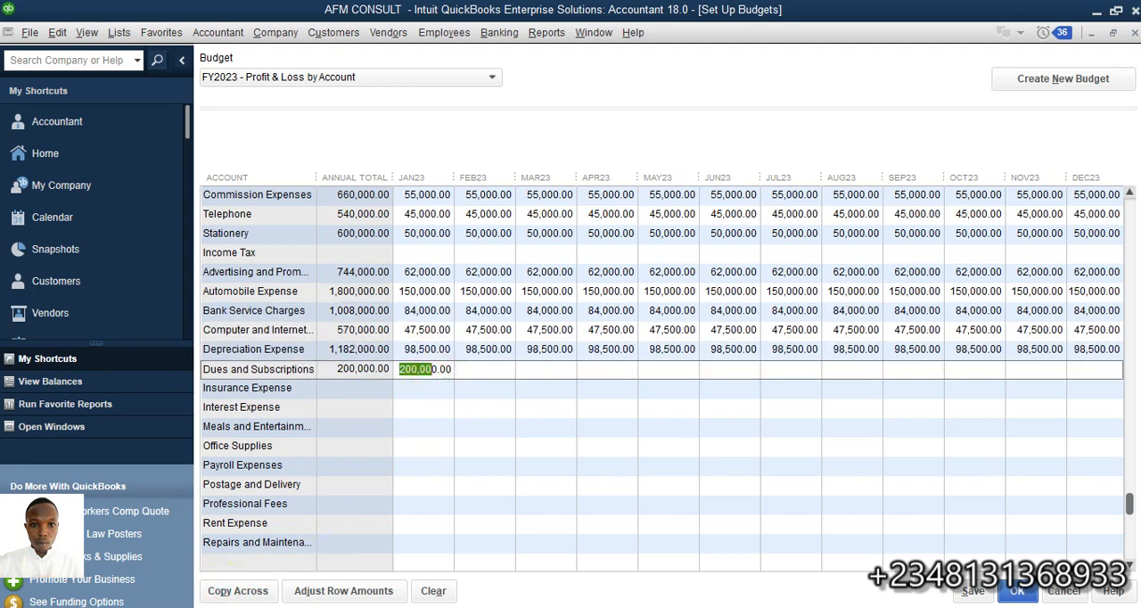
pyautogui.click(343, 590)
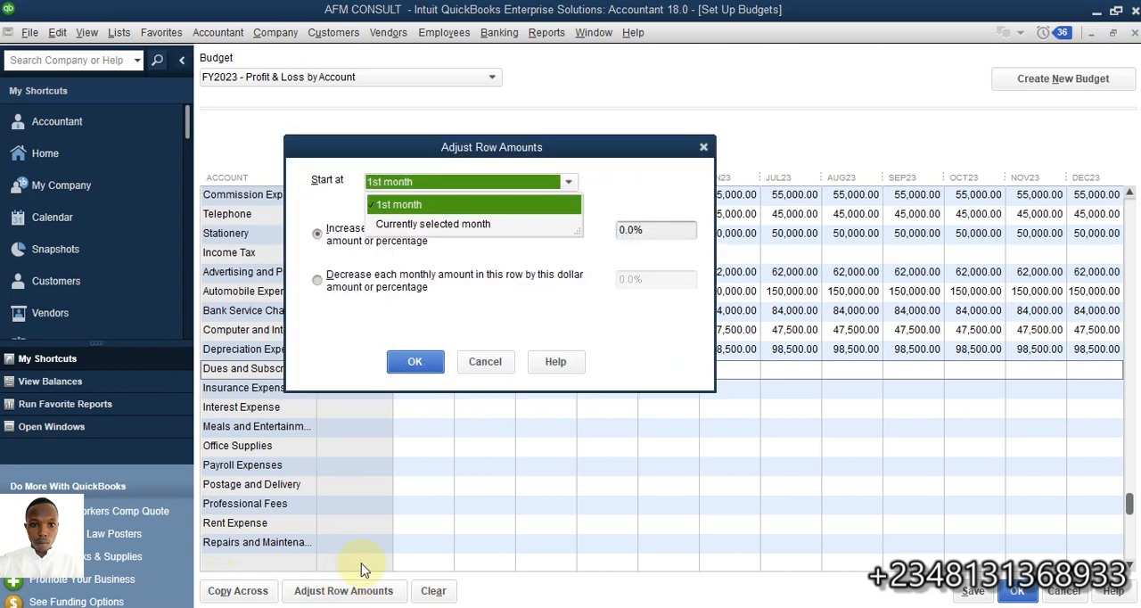
pyautogui.moveTo(514, 154); pyautogui.dragTo(817, 26)
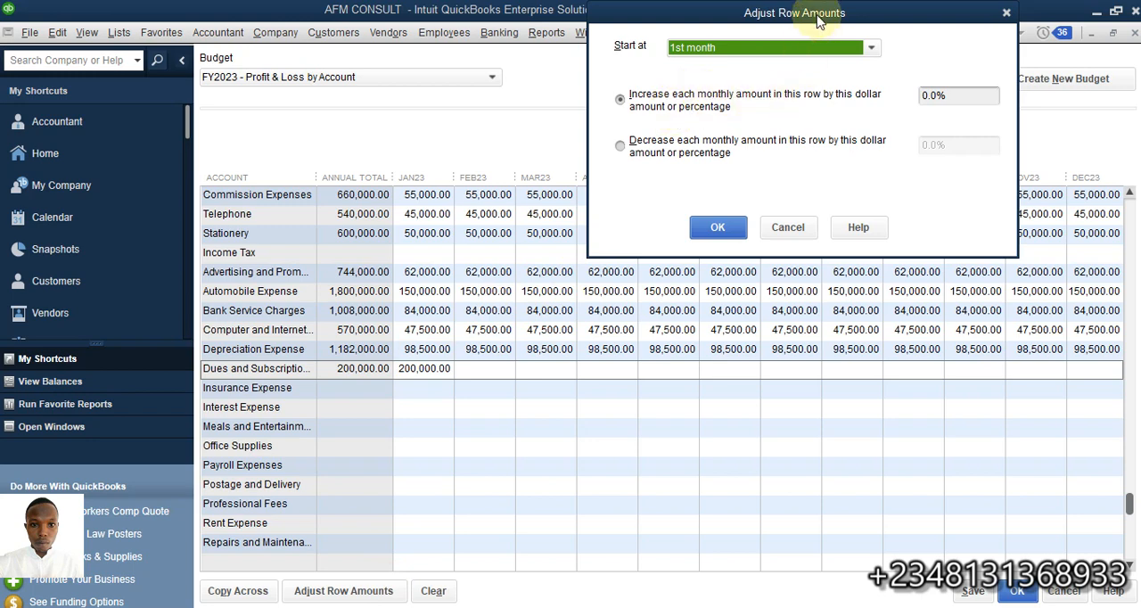
pyautogui.moveTo(818, 22); pyautogui.dragTo(600, 37)
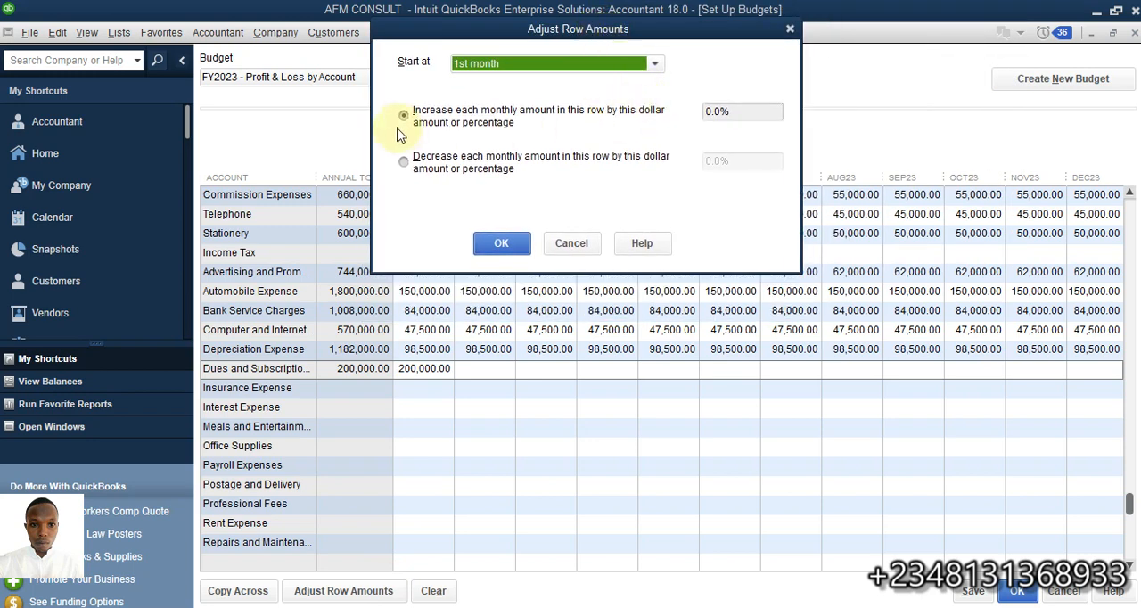
pyautogui.click(710, 111)
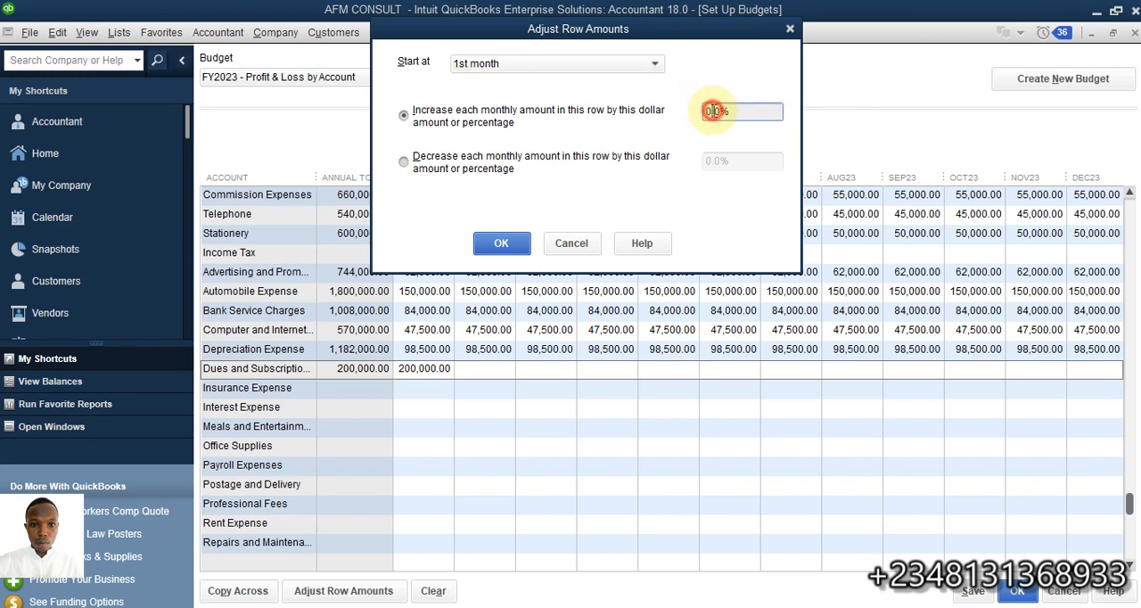
pyautogui.click(713, 111)
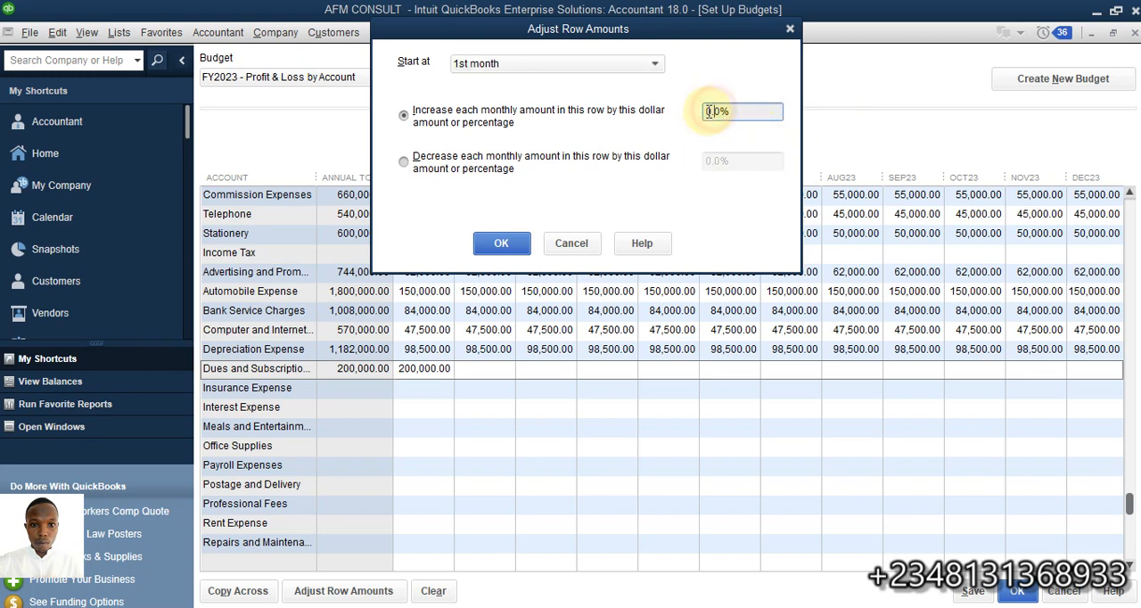
pyautogui.click(711, 111)
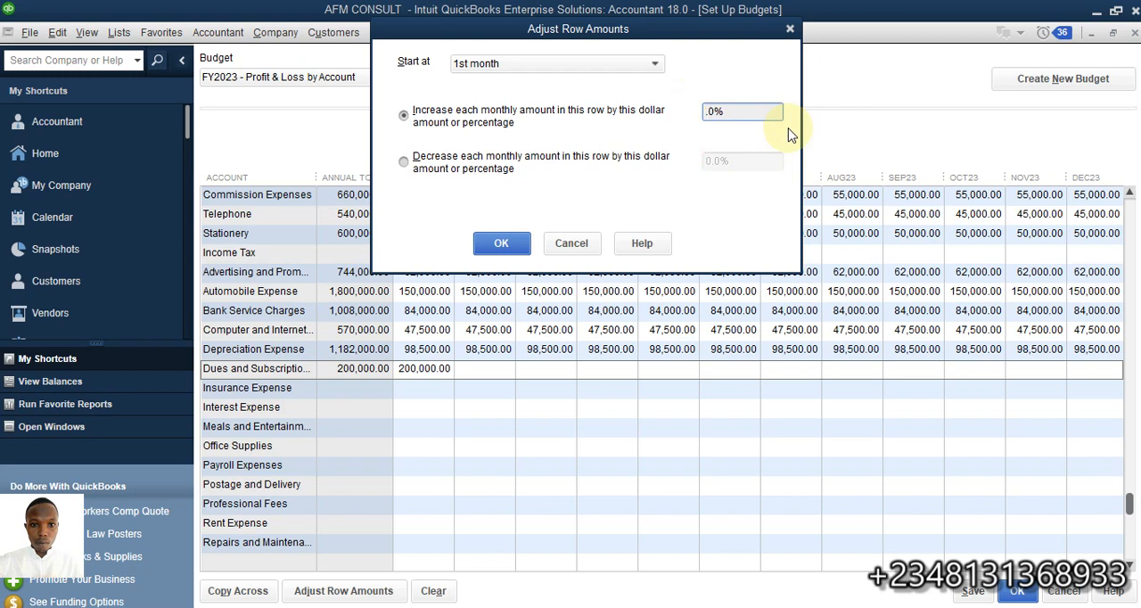
pyautogui.write('5')
pyautogui.click(400, 168)
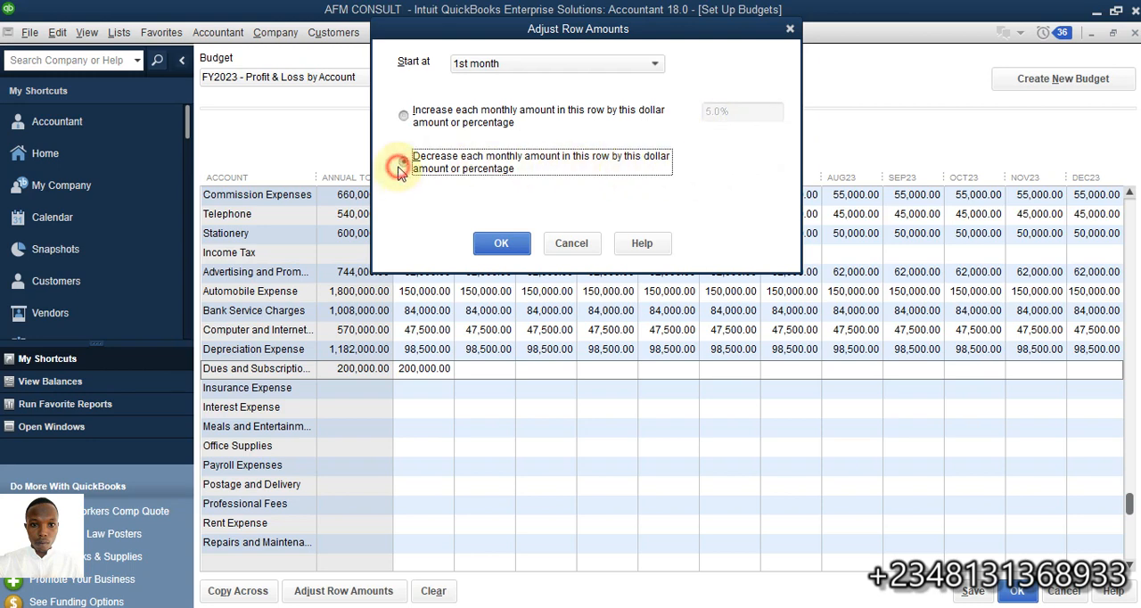
pyautogui.click(401, 114)
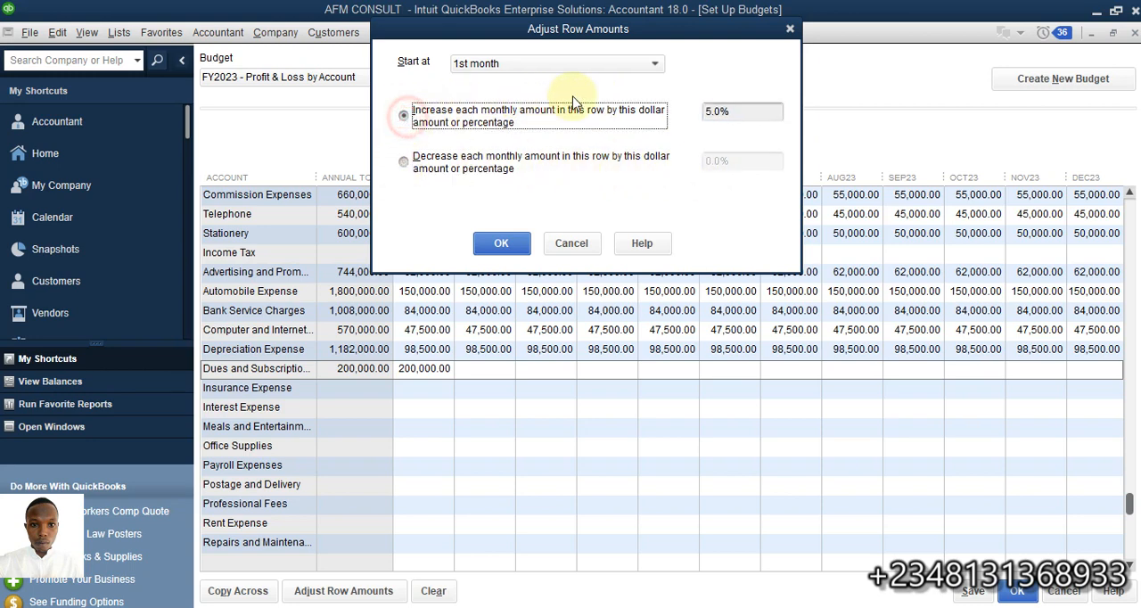
pyautogui.click(654, 63)
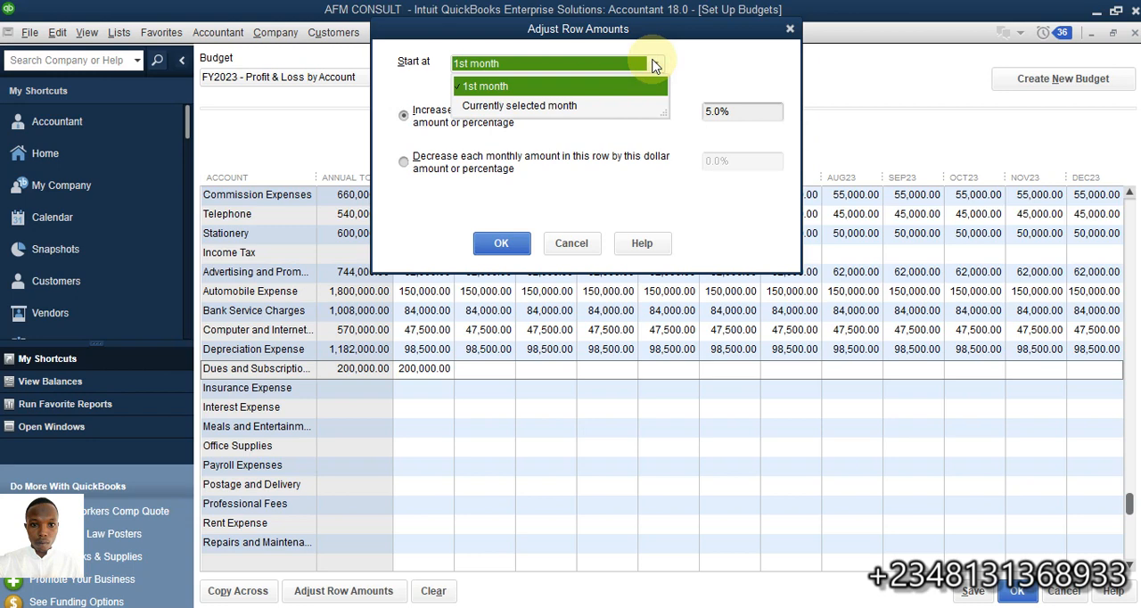
pyautogui.click(654, 64)
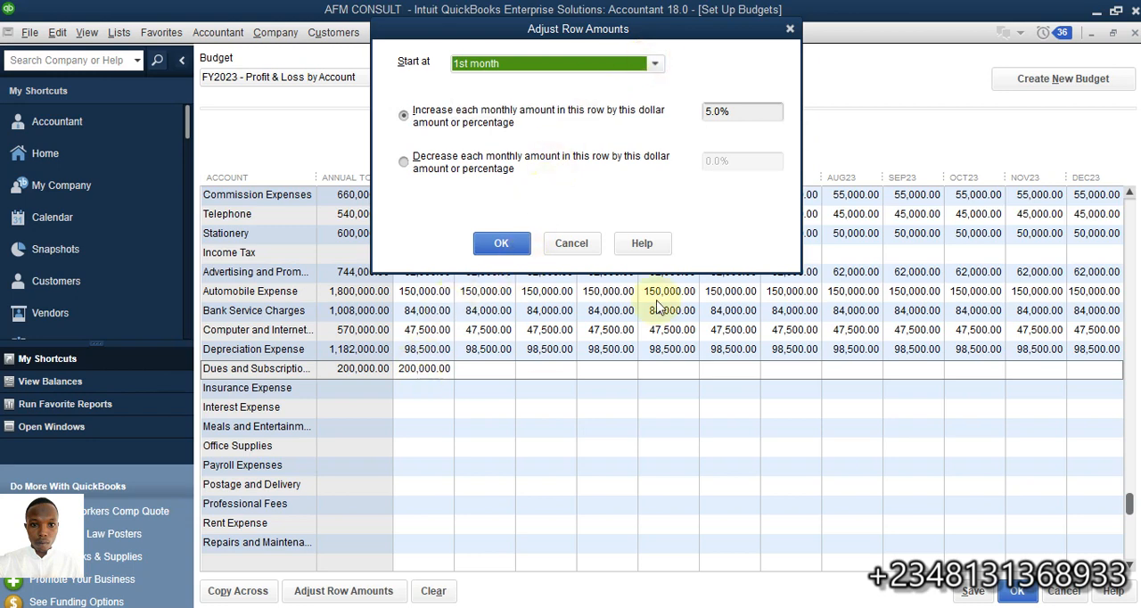
pyautogui.click(489, 242)
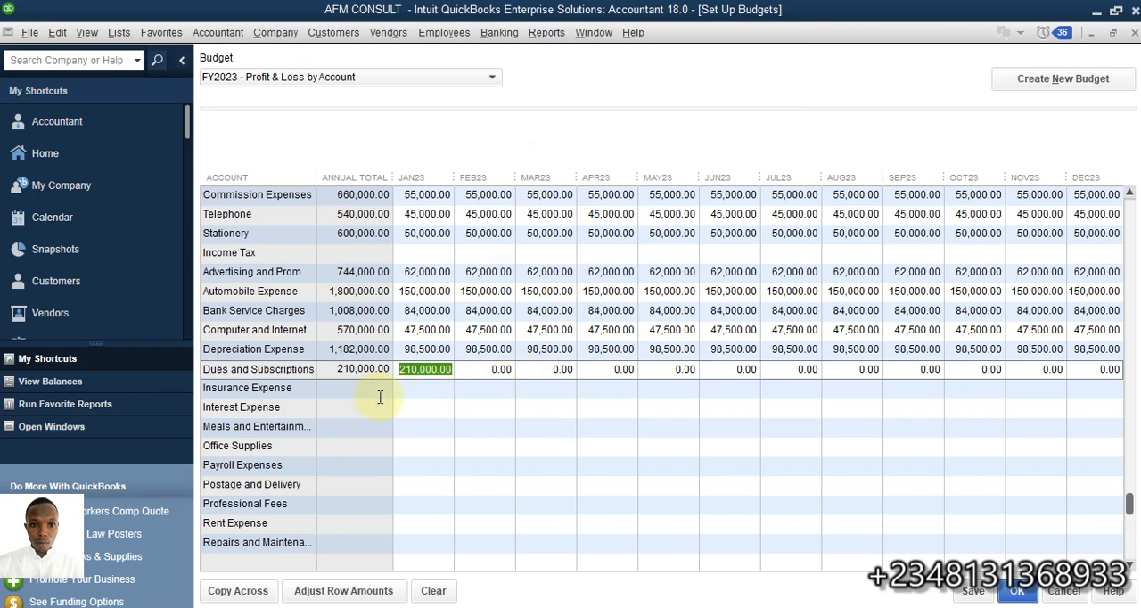
pyautogui.click(343, 591)
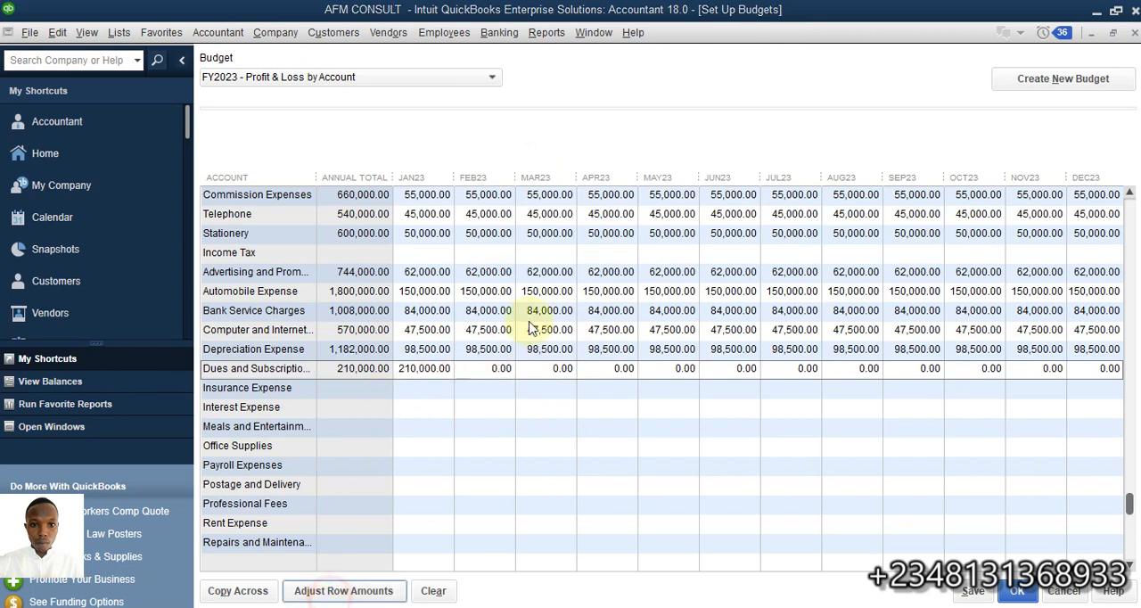
pyautogui.click(403, 112)
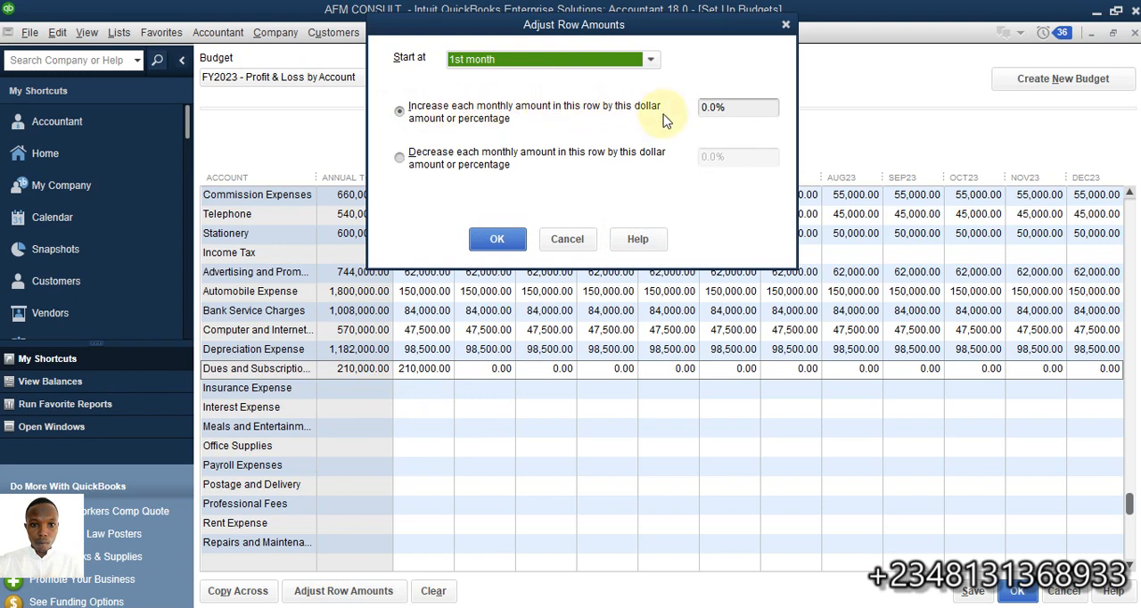
pyautogui.click(589, 242)
# Adjust the Depreciation Expense row by increasing each monthly amount by 5.0%, starting at the 1st month
pyautogui.click(406, 348)
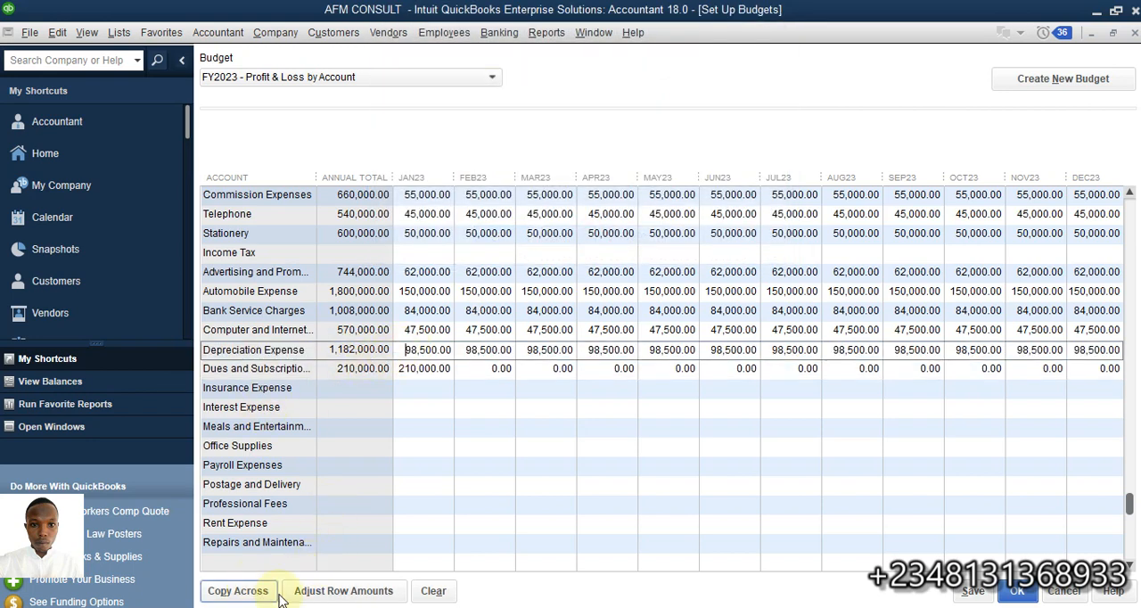
pyautogui.click(312, 590)
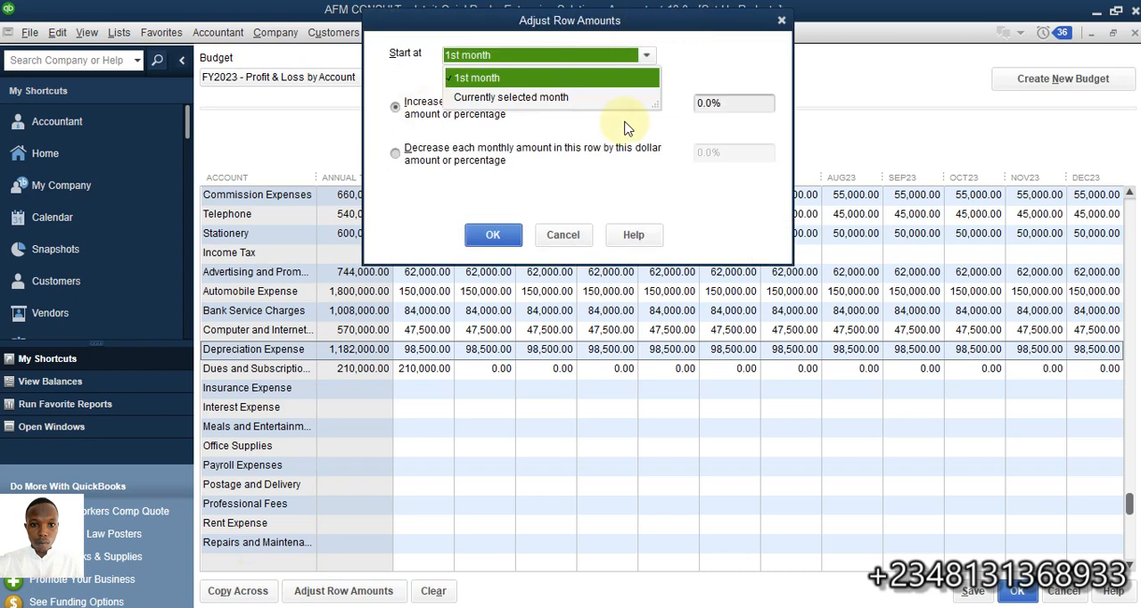
pyautogui.click(705, 103)
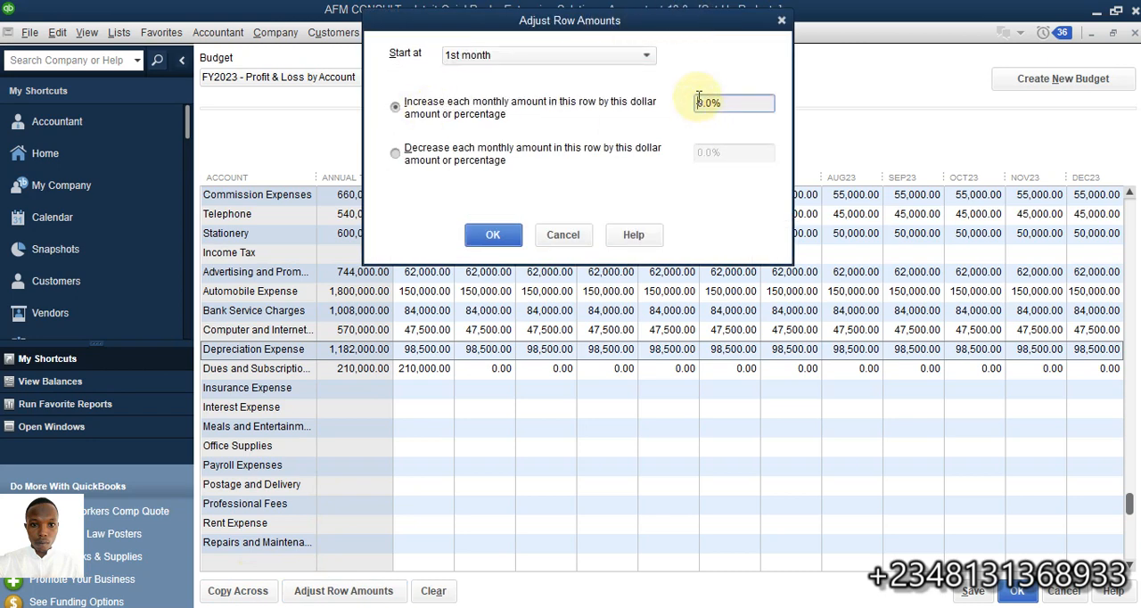
pyautogui.press('Delete')
pyautogui.write('5')
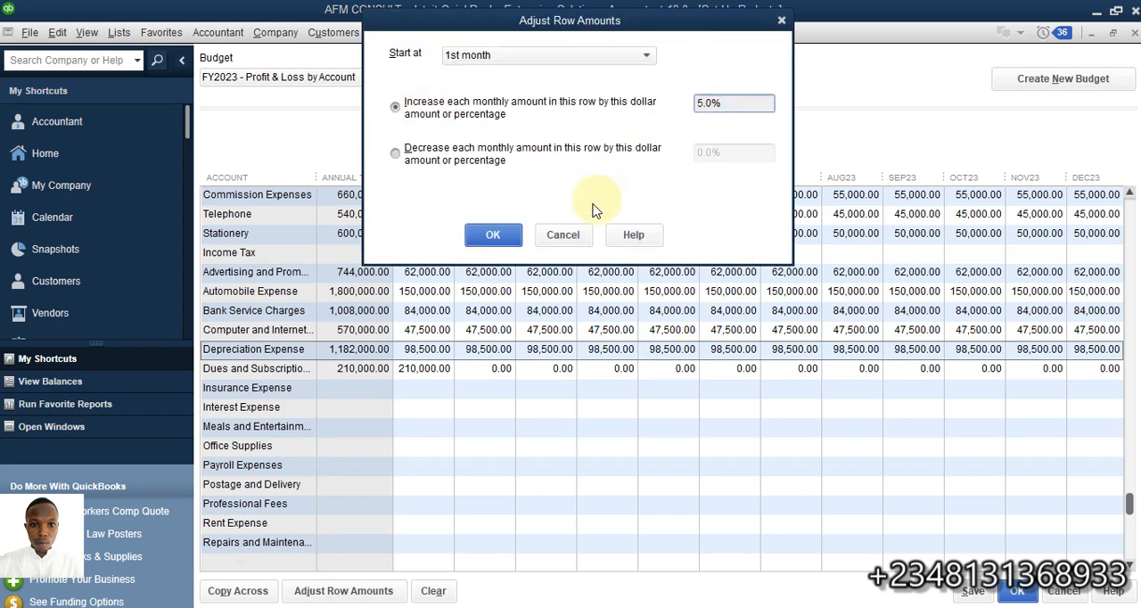
pyautogui.click(493, 234)
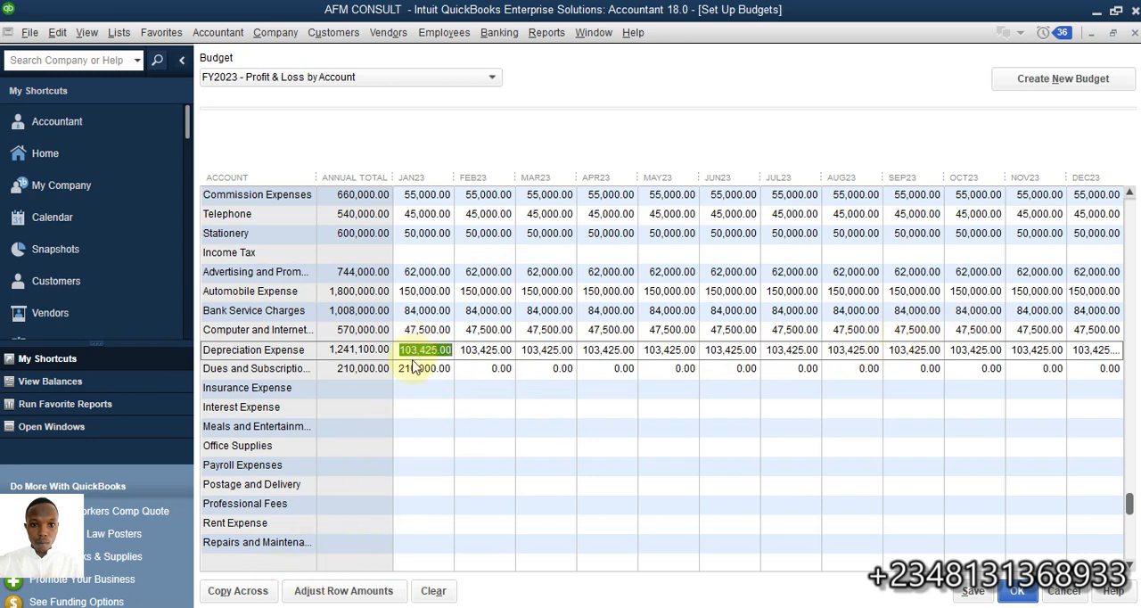
# Increase the Depreciation Expense row's remaining monthly amounts by 5.0% from the currently selected month, February 2023, with compounding enabled
pyautogui.click(482, 349)
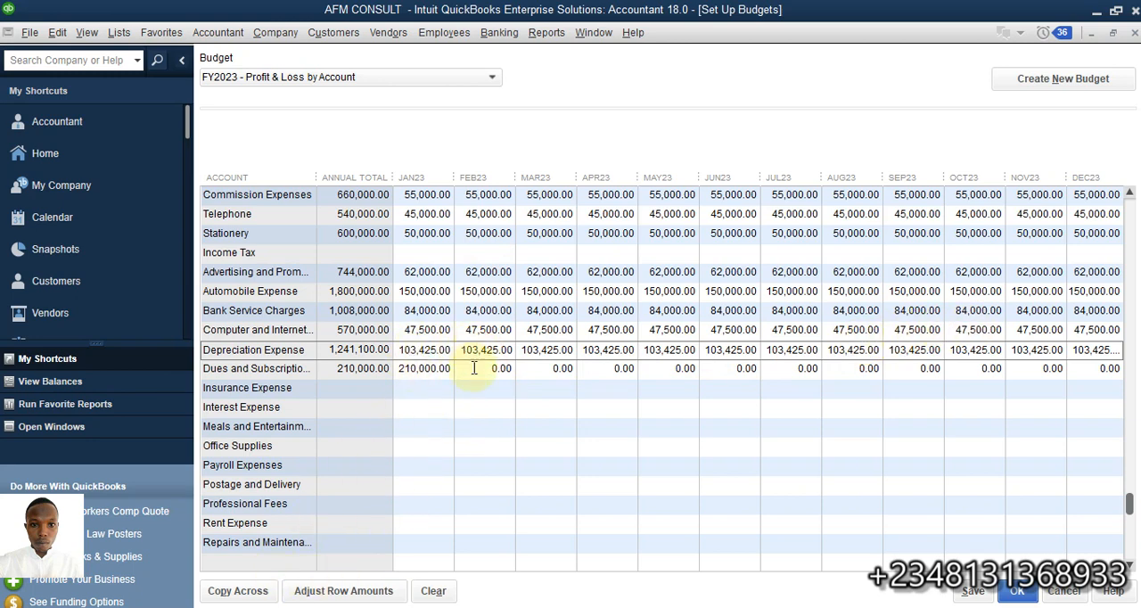
pyautogui.click(303, 590)
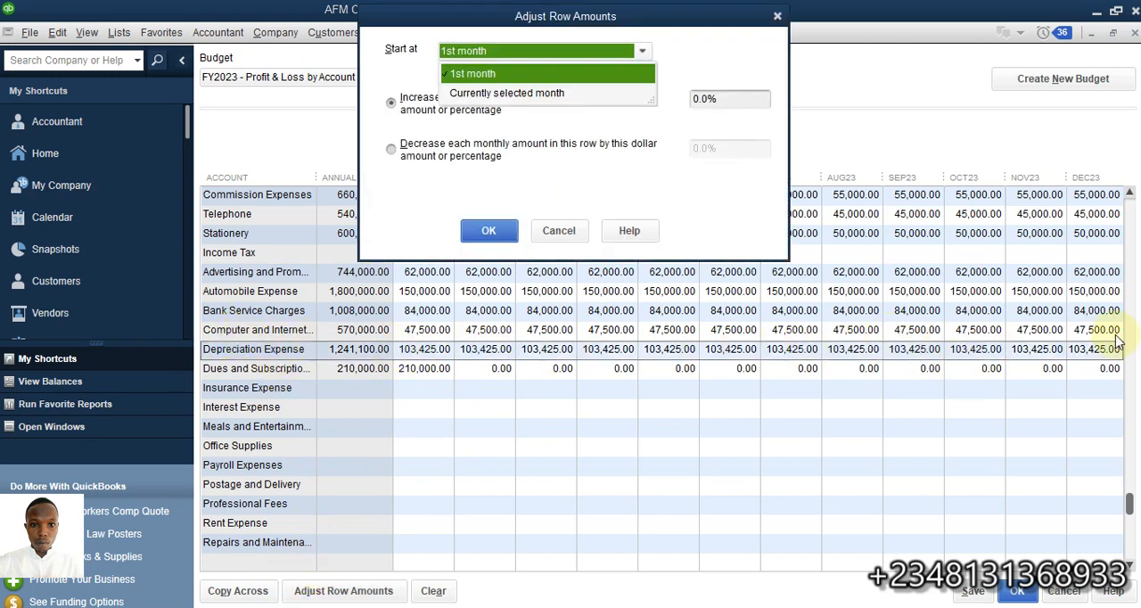
pyautogui.click(491, 109)
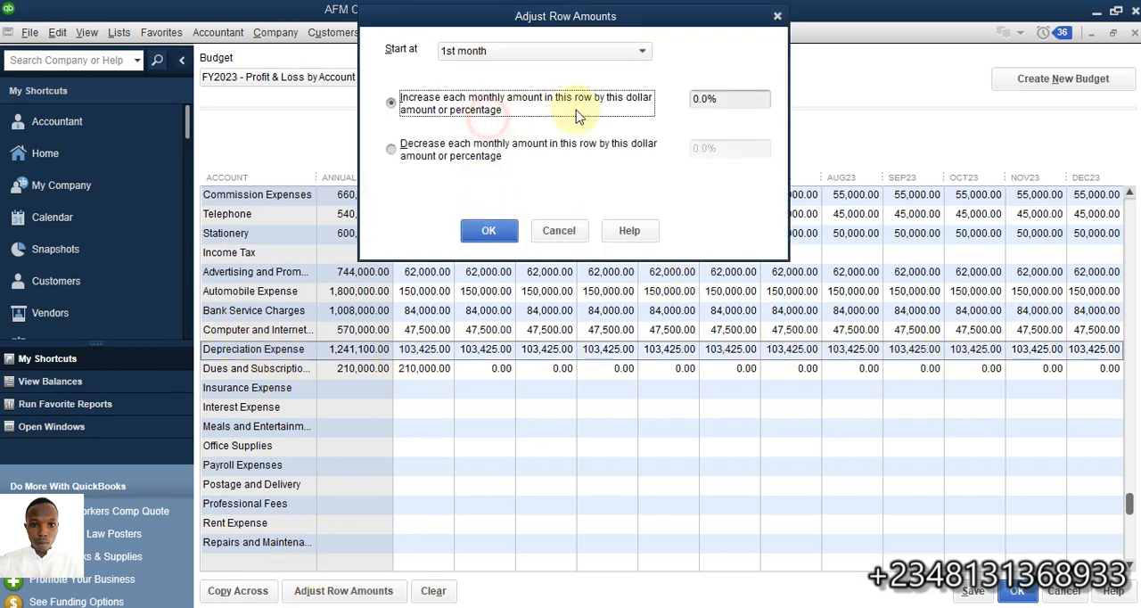
pyautogui.click(521, 54)
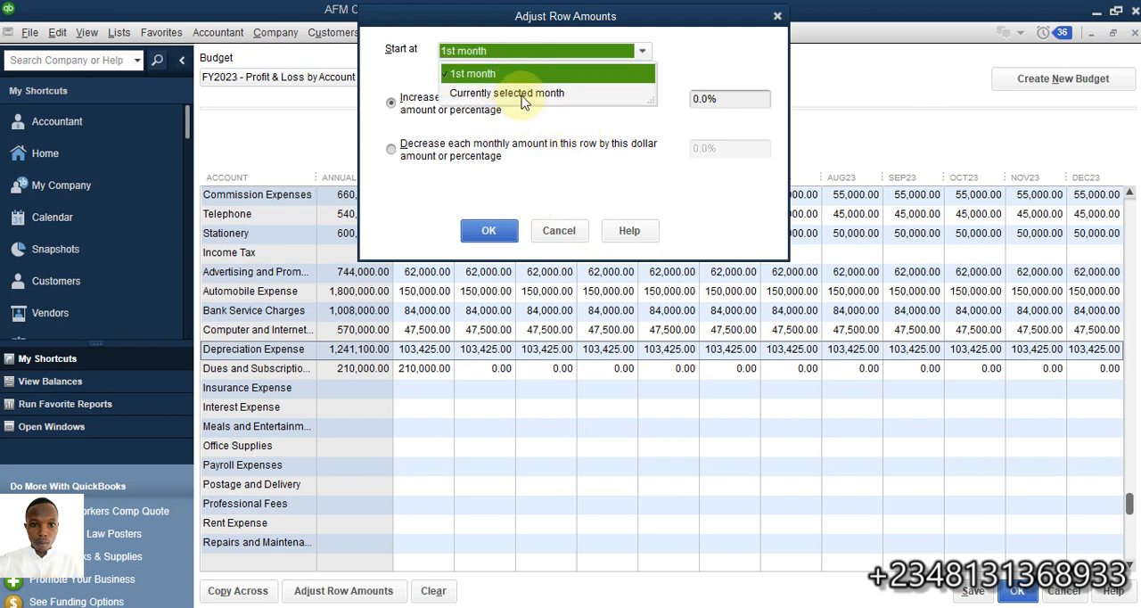
pyautogui.click(524, 95)
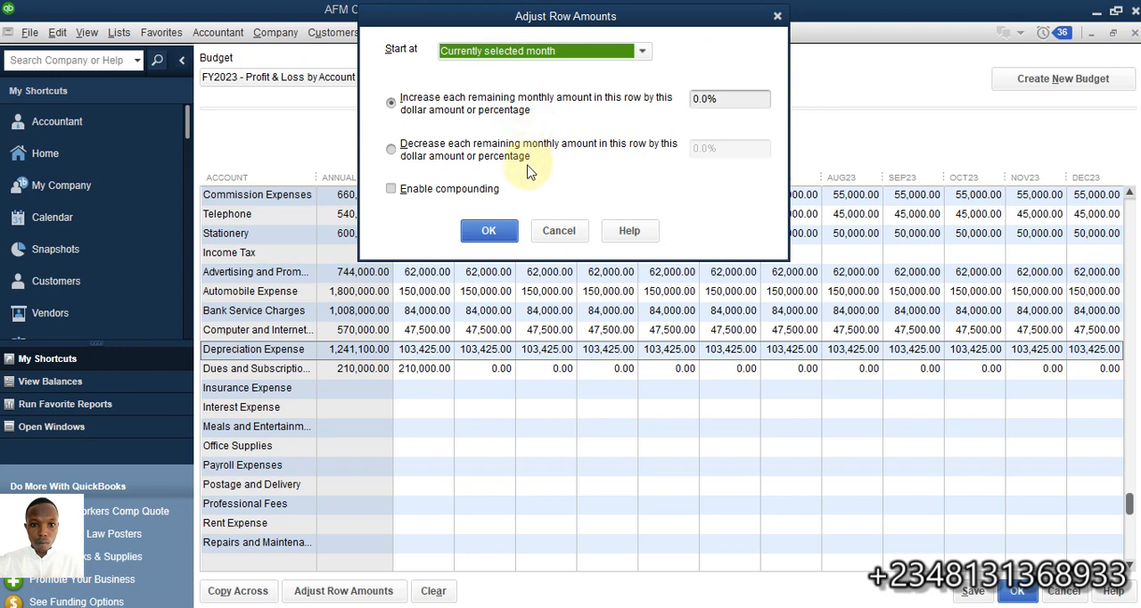
pyautogui.click(696, 98)
pyautogui.click(390, 188)
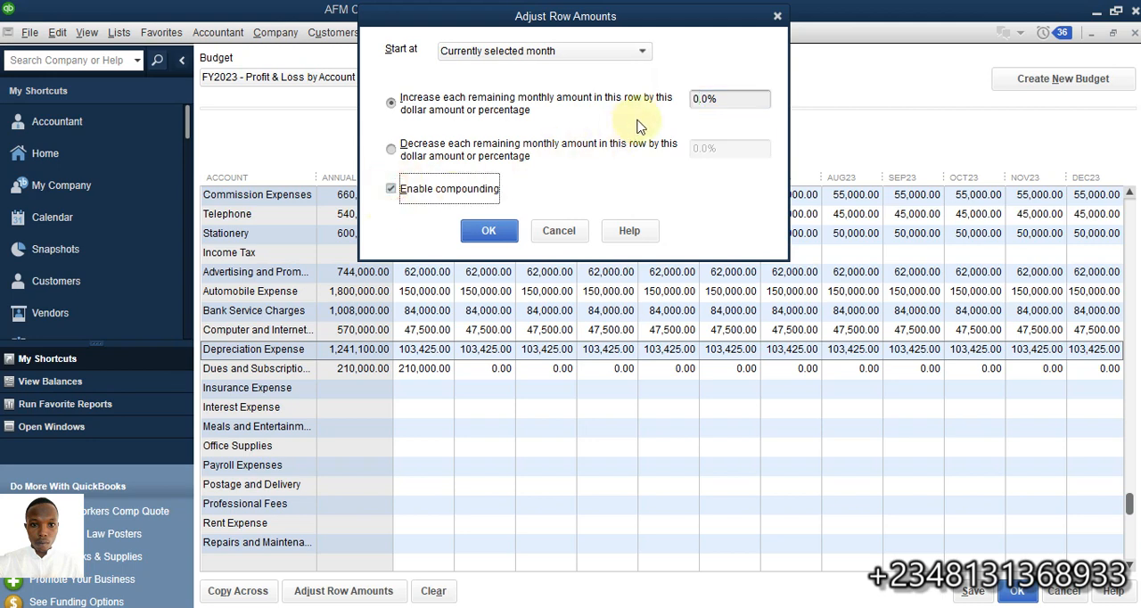
pyautogui.click(698, 98)
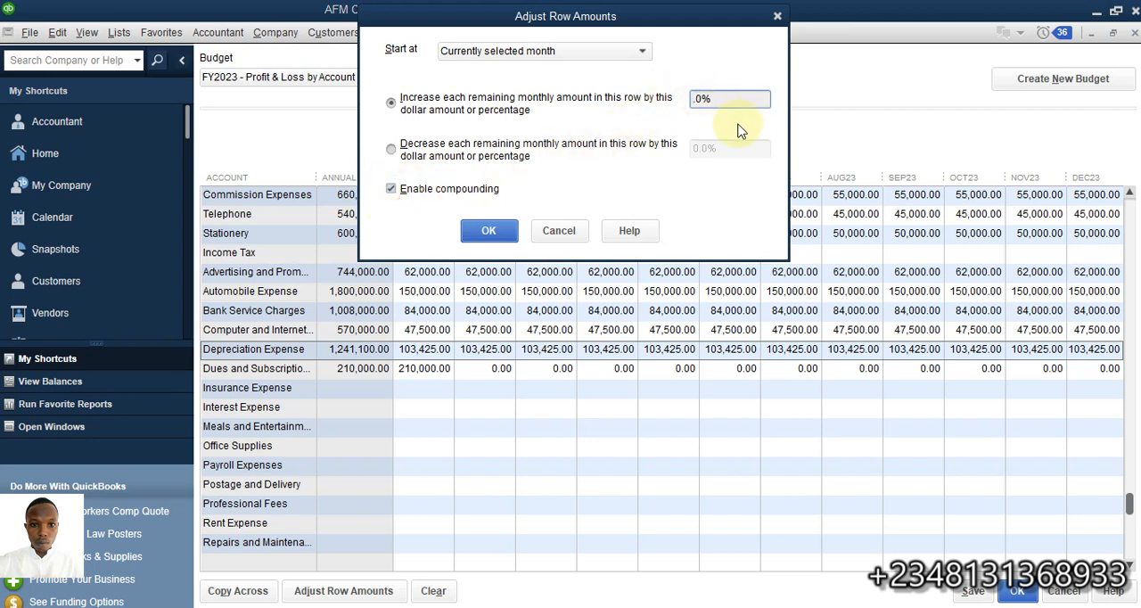
pyautogui.write('5')
pyautogui.click(499, 240)
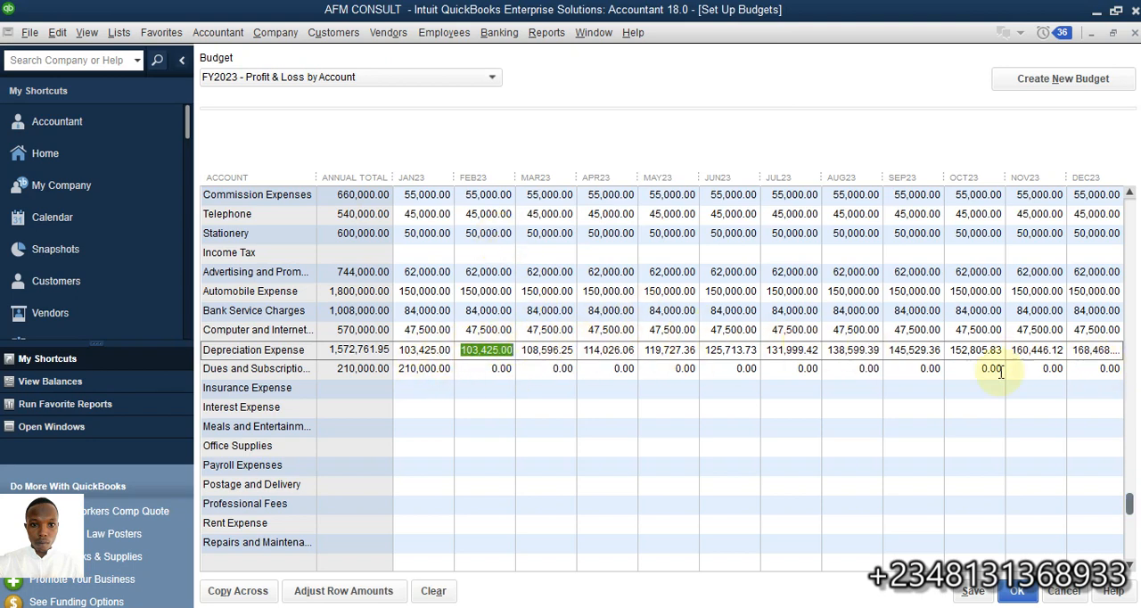
# Increase the Dues and Subscriptions row's remaining monthly amounts by 8.0% from the currently selected month, January 2023, keeping compounding enabled
pyautogui.click(414, 368)
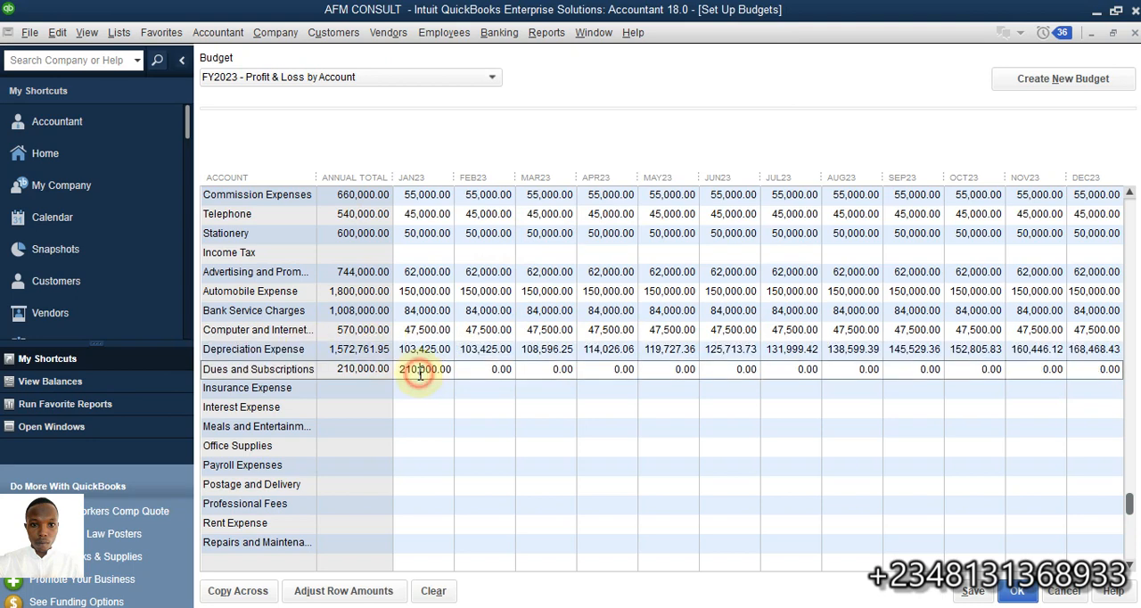
pyautogui.click(343, 588)
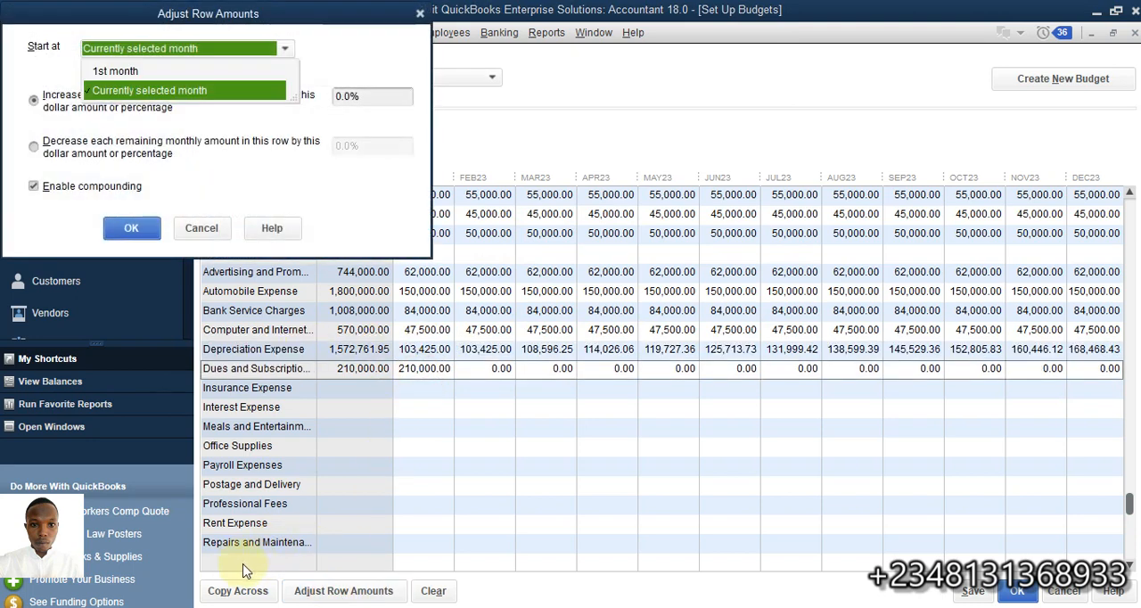
pyautogui.click(136, 90)
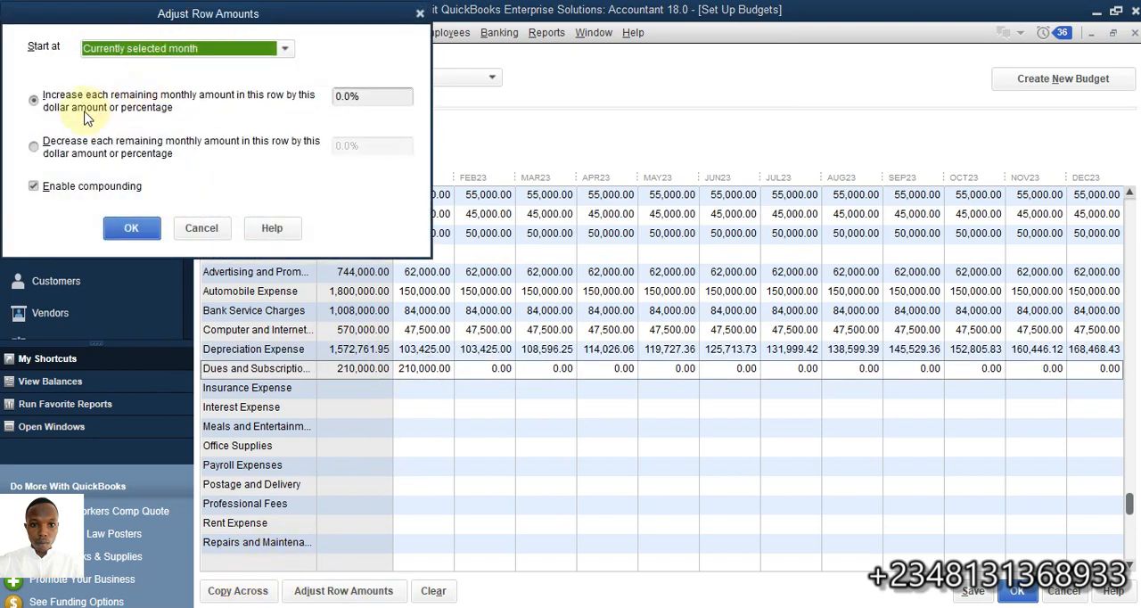
pyautogui.click(214, 48)
pyautogui.click(185, 75)
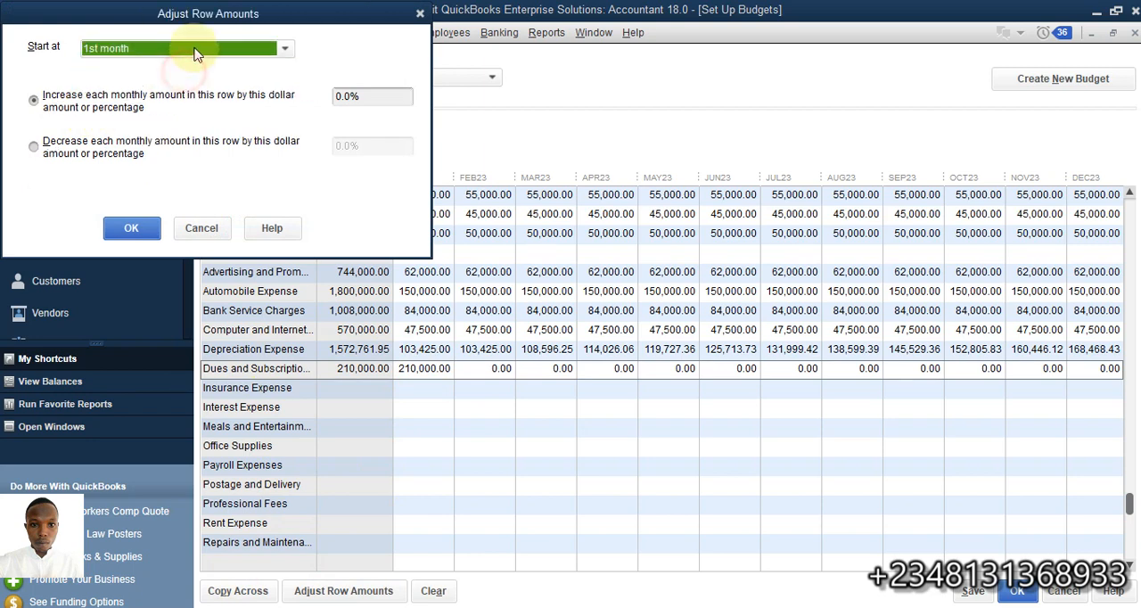
pyautogui.click(191, 48)
pyautogui.click(162, 90)
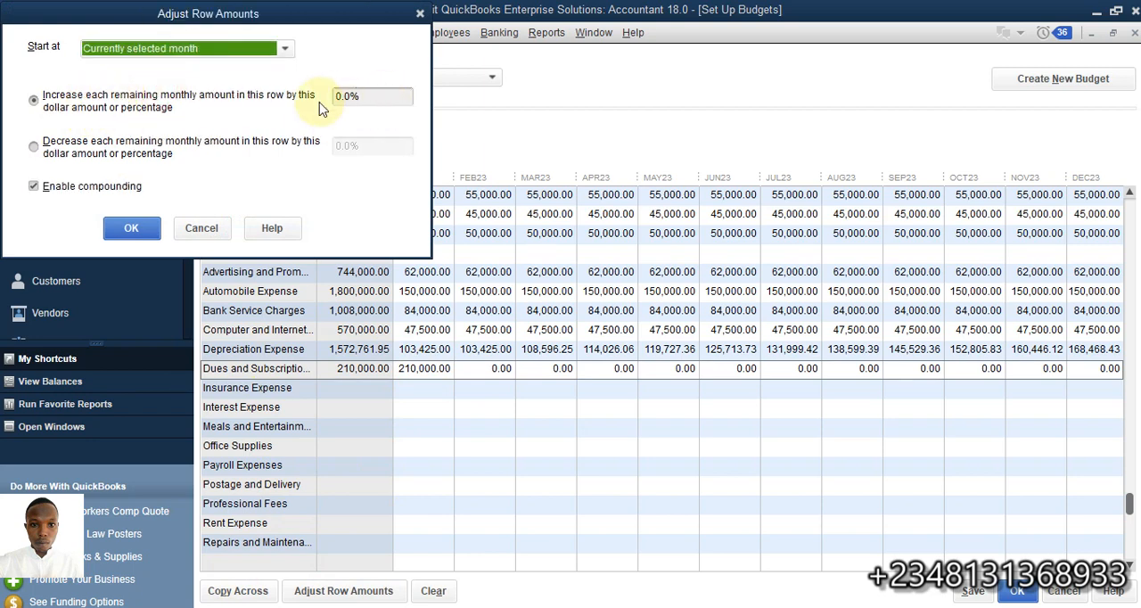
pyautogui.moveTo(344, 100); pyautogui.dragTo(333, 102)
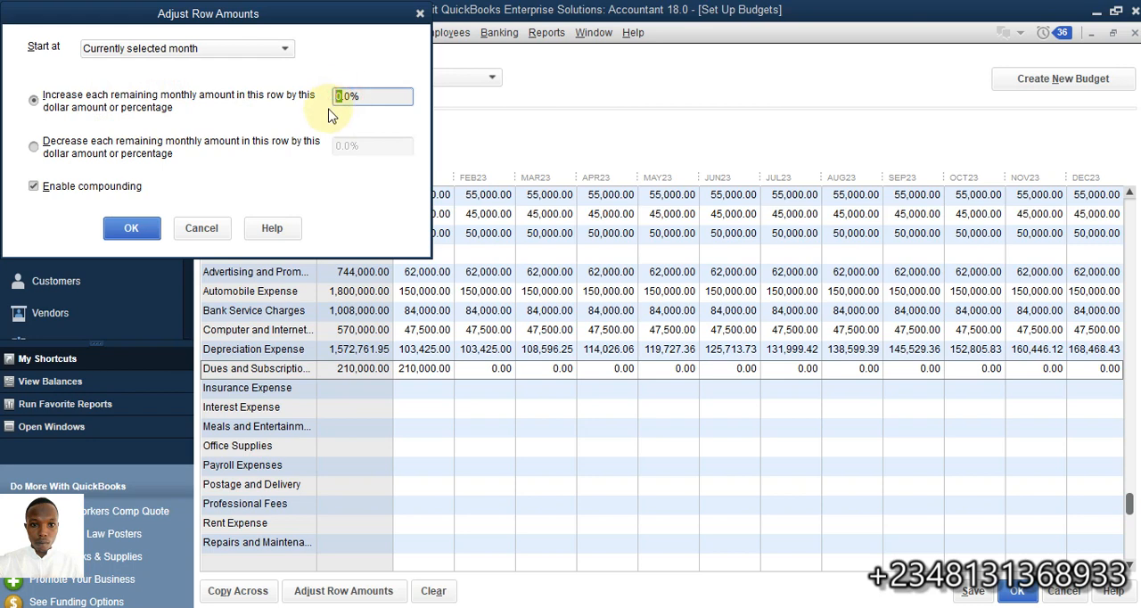
pyautogui.write('8')
pyautogui.click(131, 228)
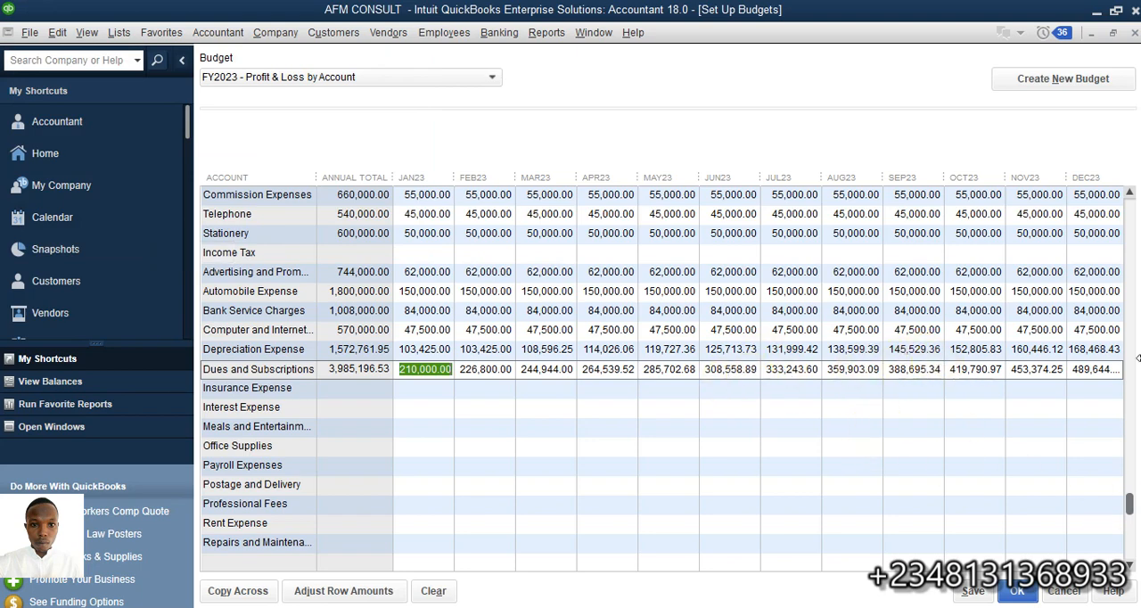
# Review the budgeted accounts, then save the FY2023 Profit & Loss budget and close the budget setup
pyautogui.scroll(9, 558, 285)
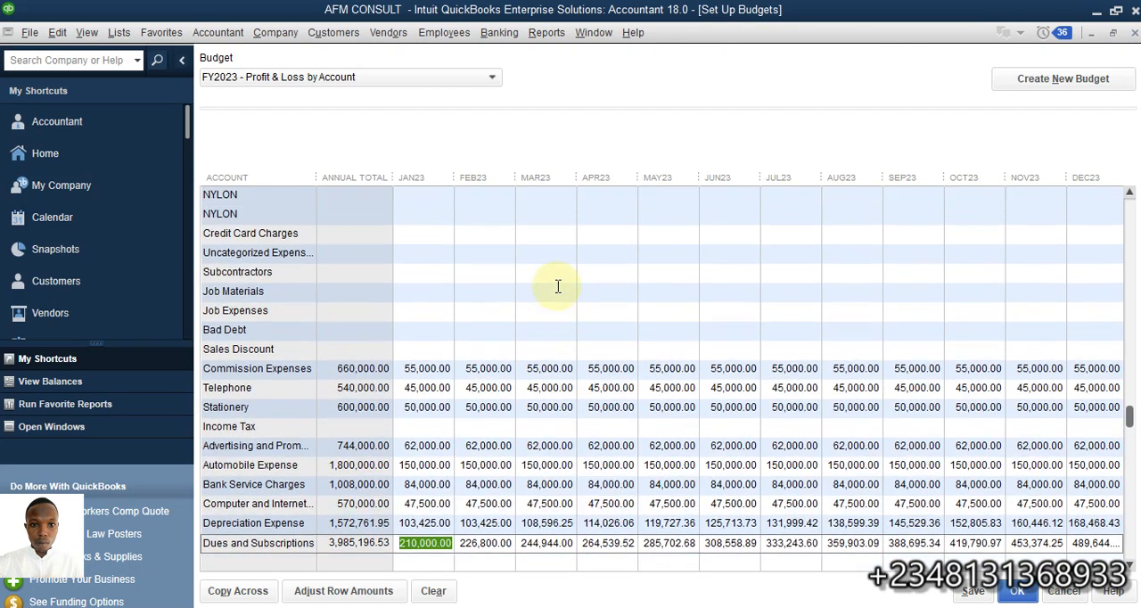
pyautogui.scroll(1, 558, 285)
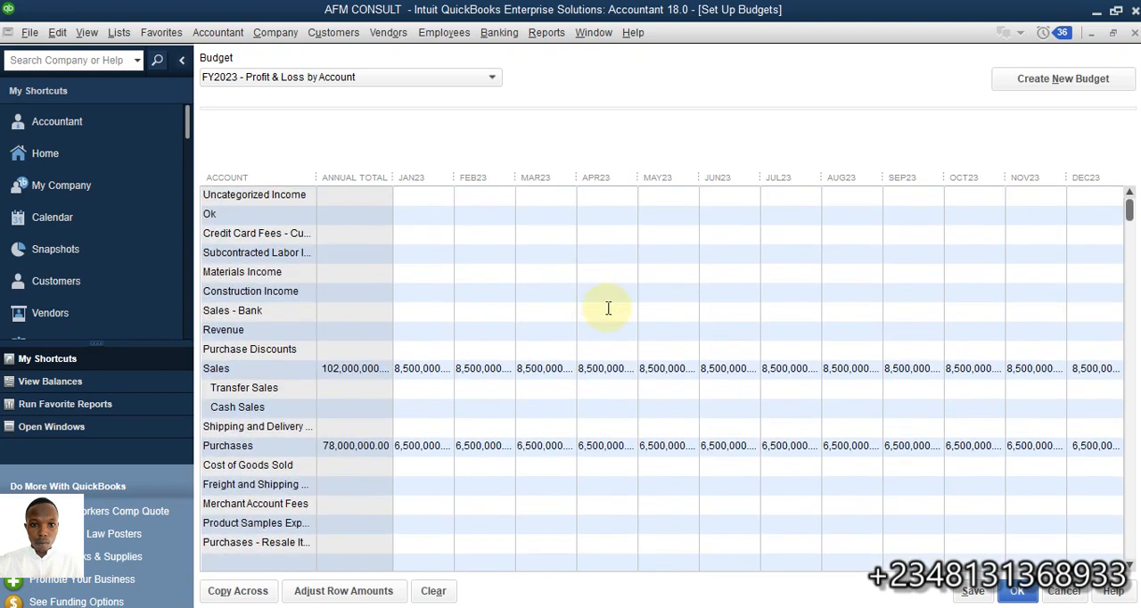
pyautogui.scroll(-6, 607, 308)
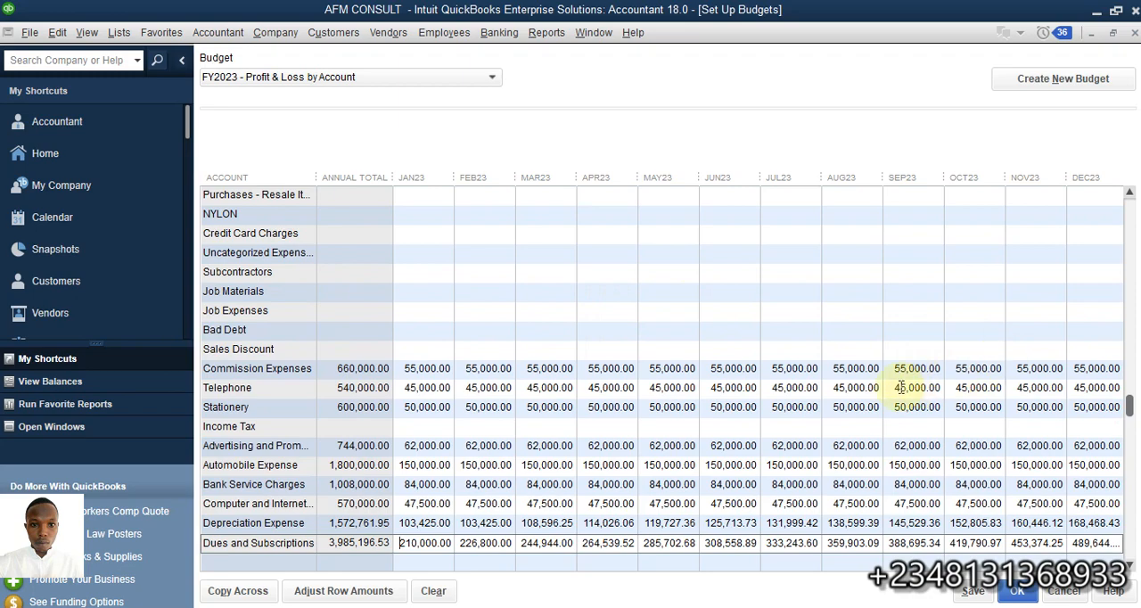
pyautogui.scroll(-3, 981, 382)
pyautogui.scroll(-1, 416, 331)
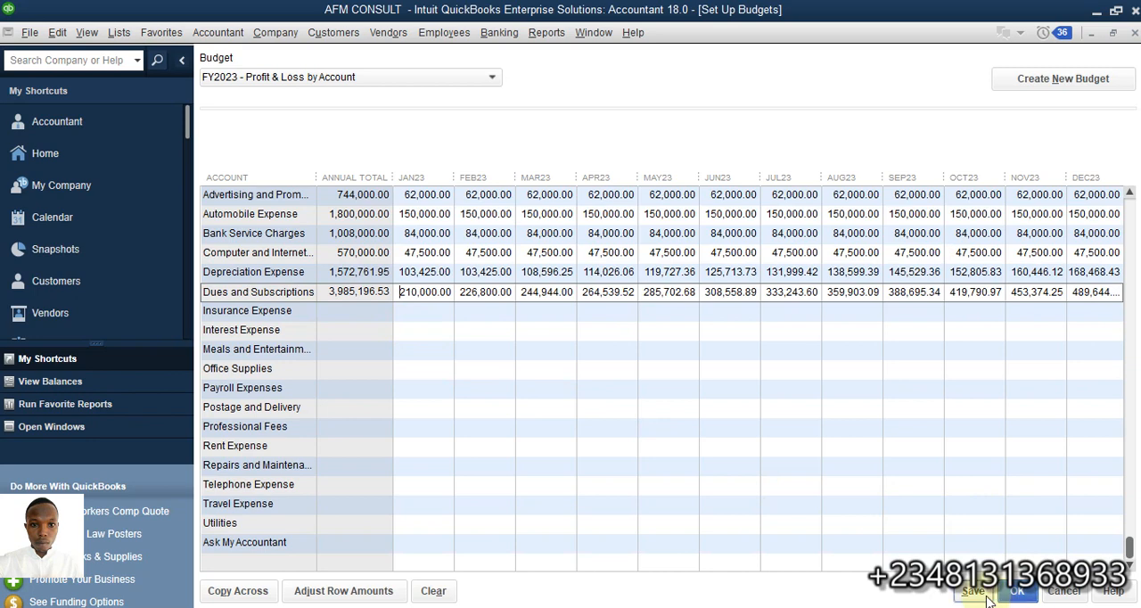
pyautogui.click(1027, 595)
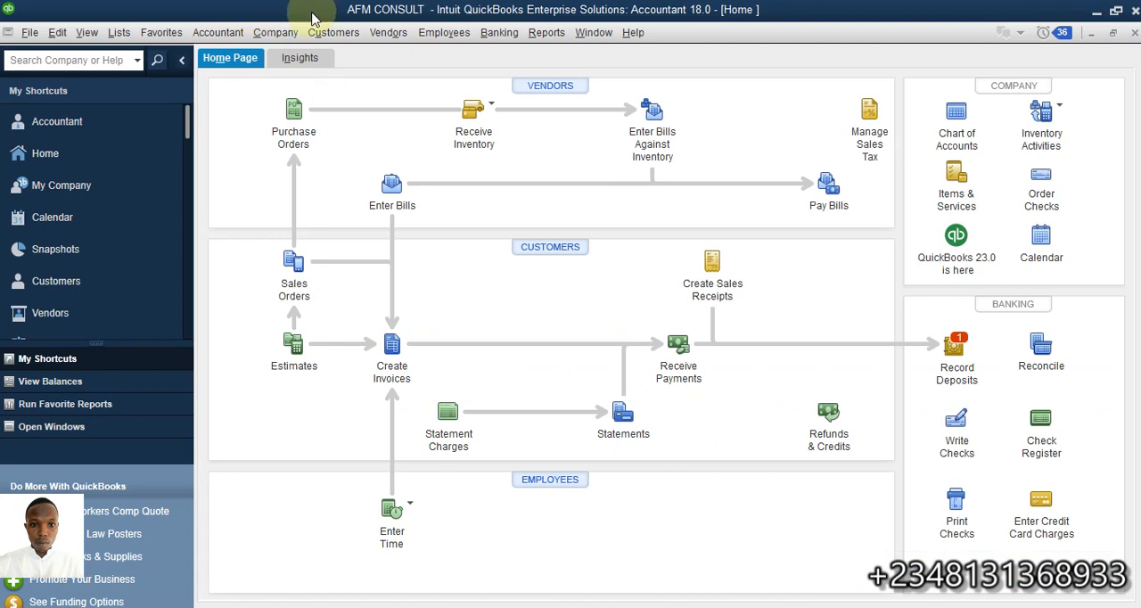
# Start a Budget Overview report based on the FY2023 - Profit & Loss by Account budget
pyautogui.click(541, 35)
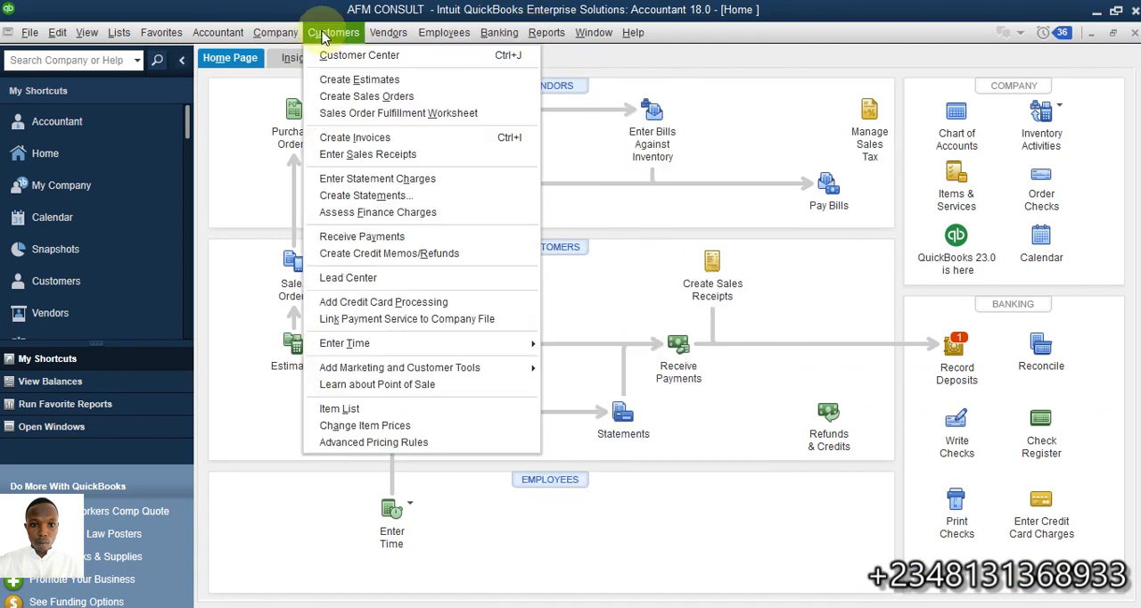
pyautogui.moveTo(297, 39)
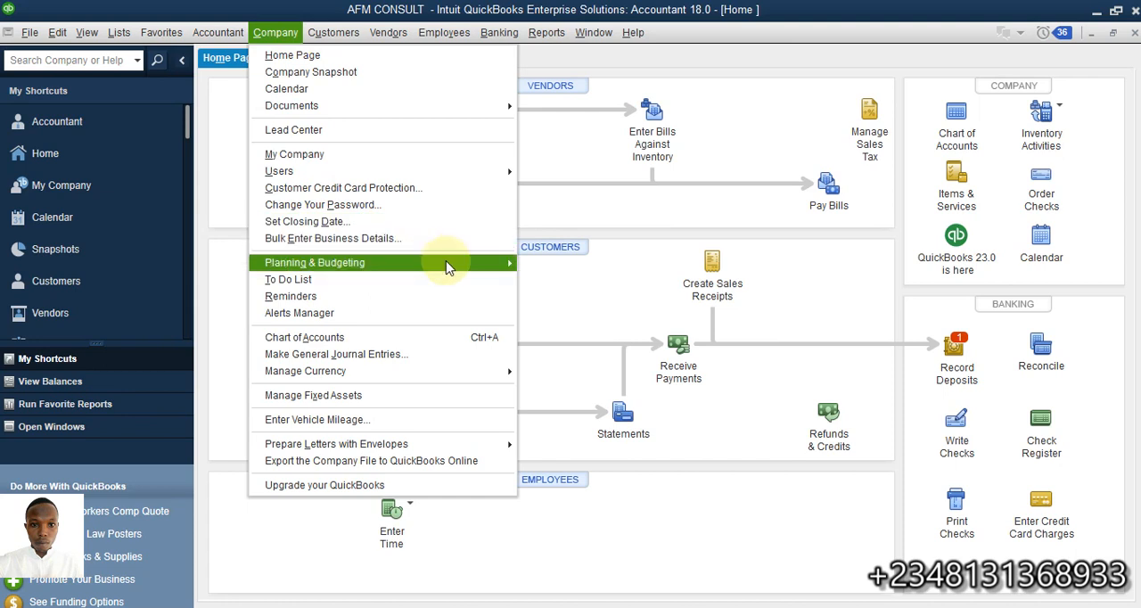
pyautogui.moveTo(455, 270)
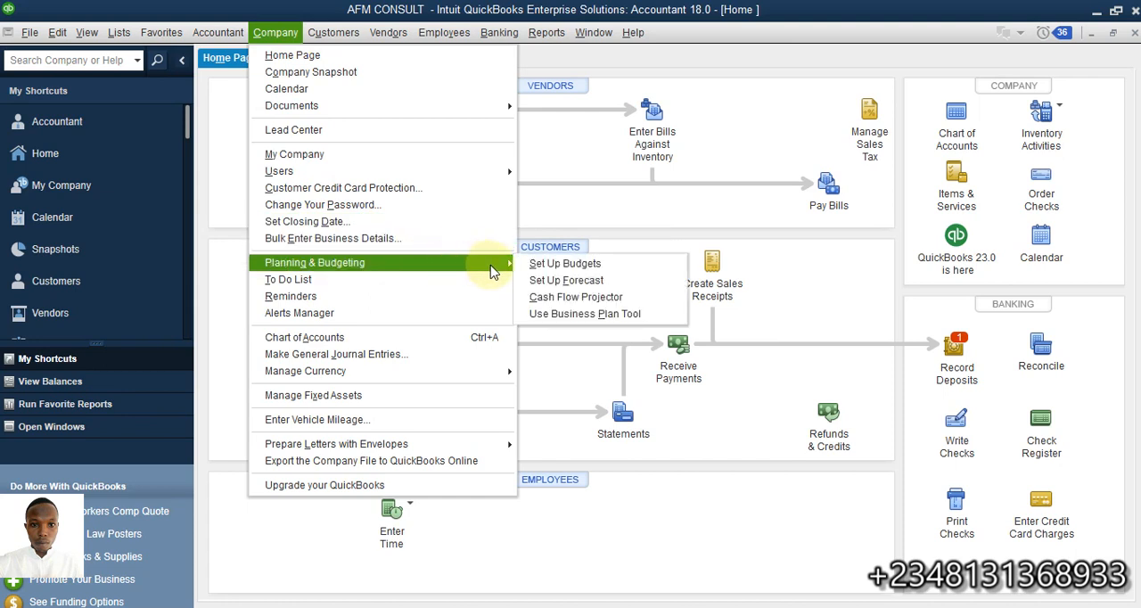
pyautogui.moveTo(546, 32)
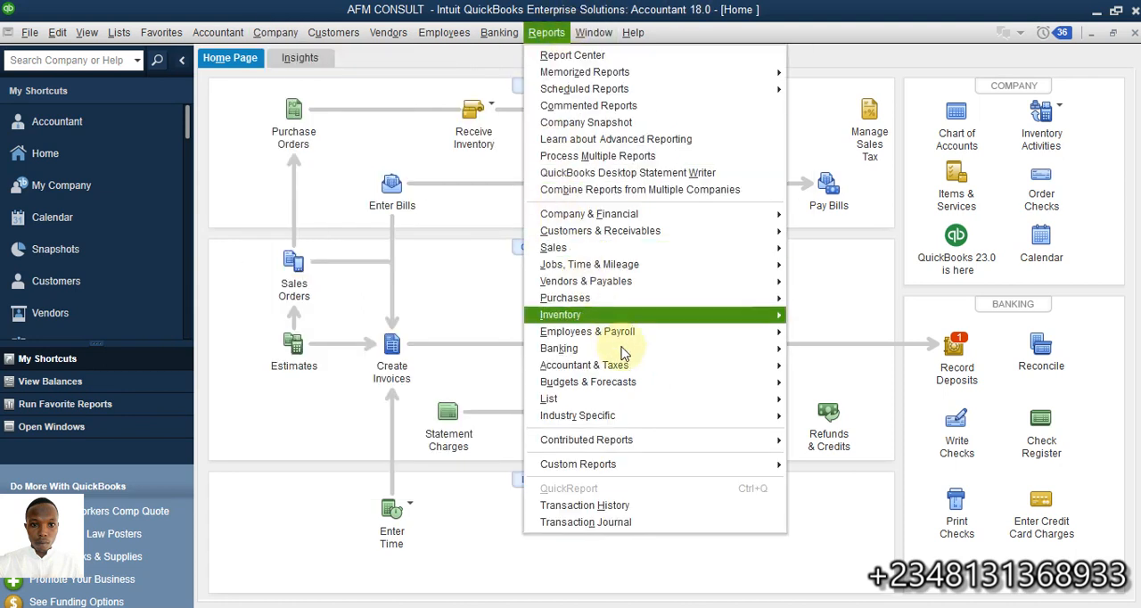
pyautogui.moveTo(738, 383)
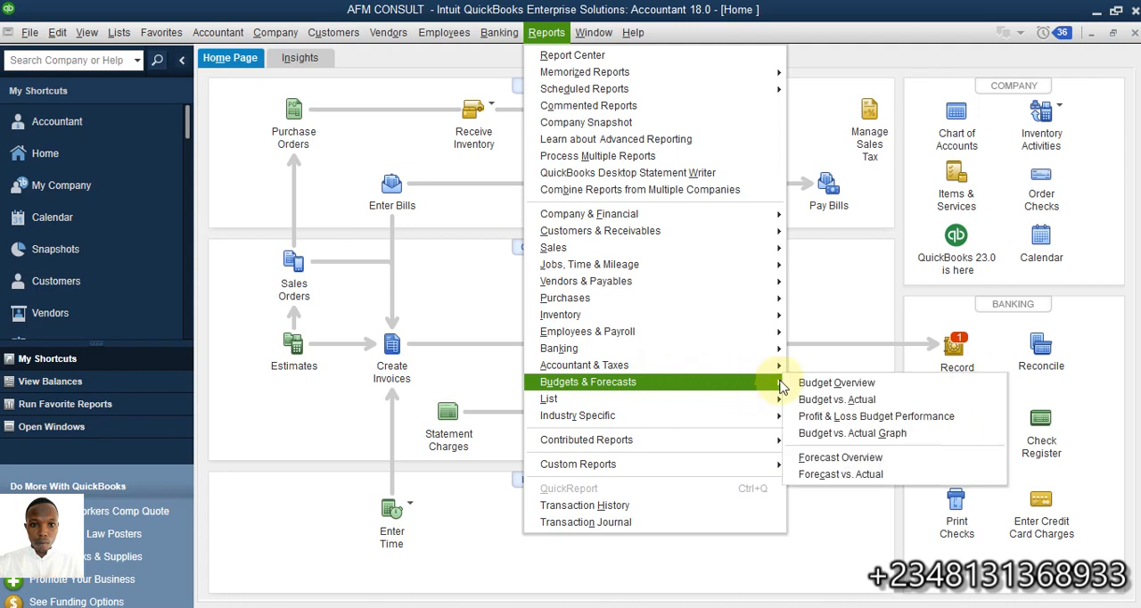
pyautogui.click(830, 382)
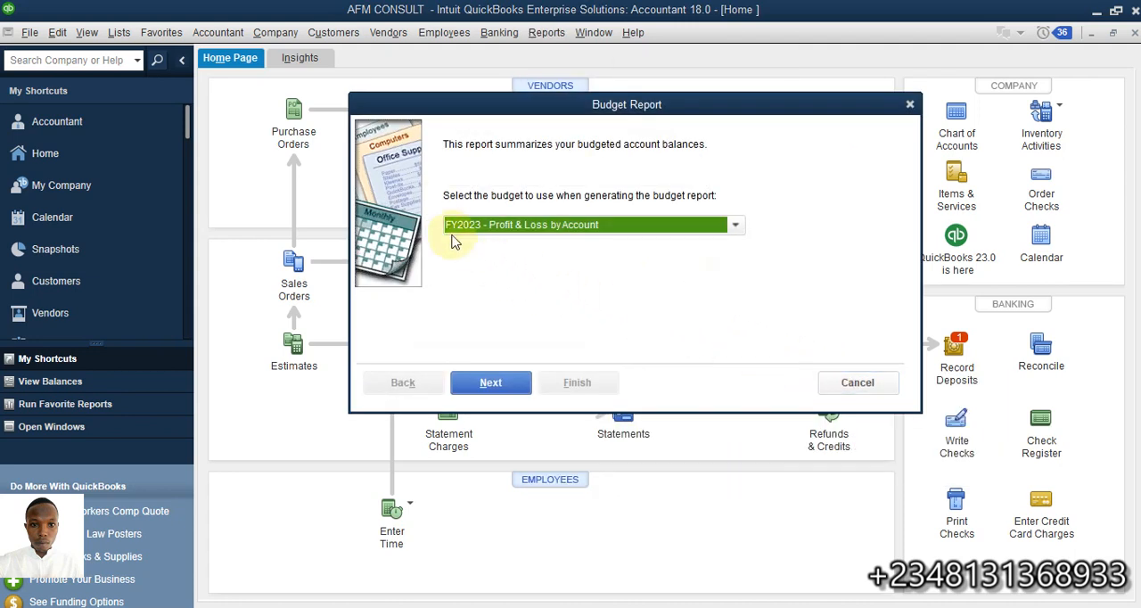
pyautogui.click(735, 226)
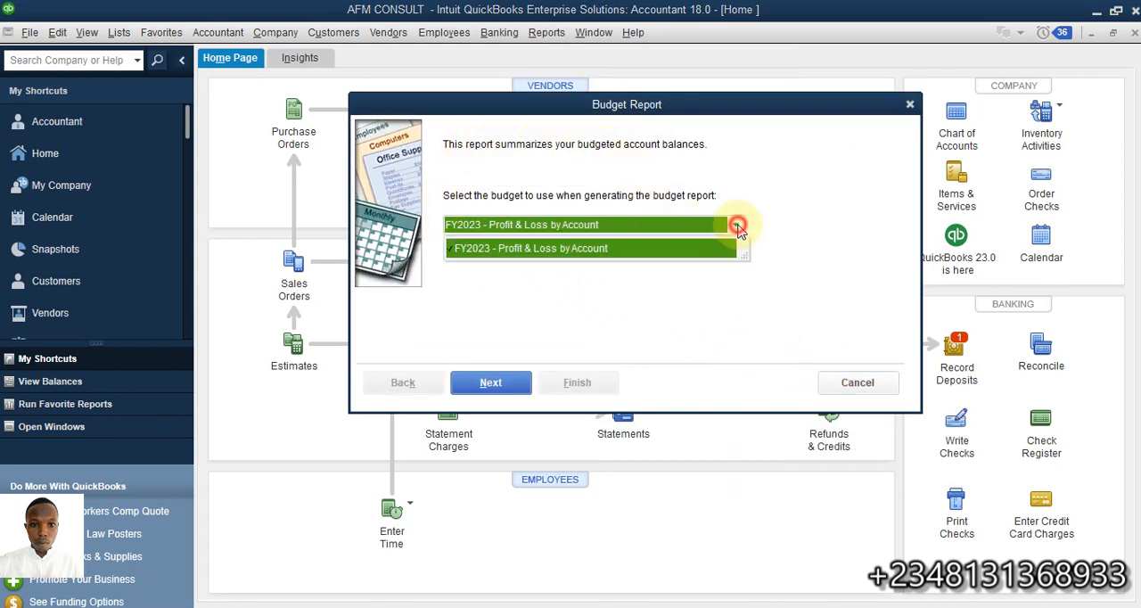
pyautogui.click(737, 228)
pyautogui.click(492, 383)
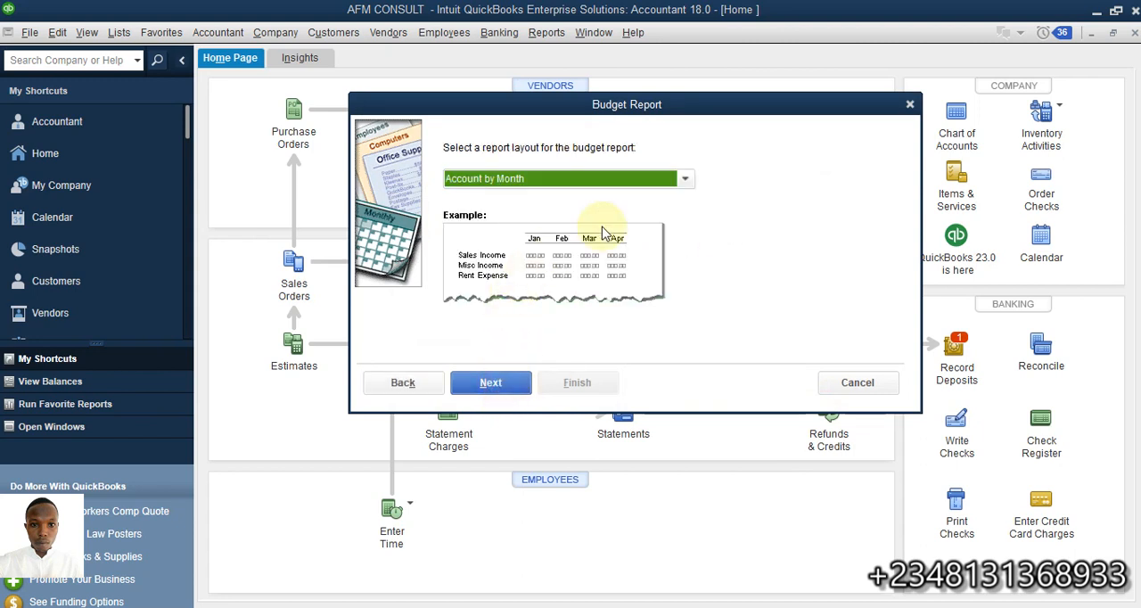
# Keep the Account by Month layout for the budget report and generate it
pyautogui.click(682, 182)
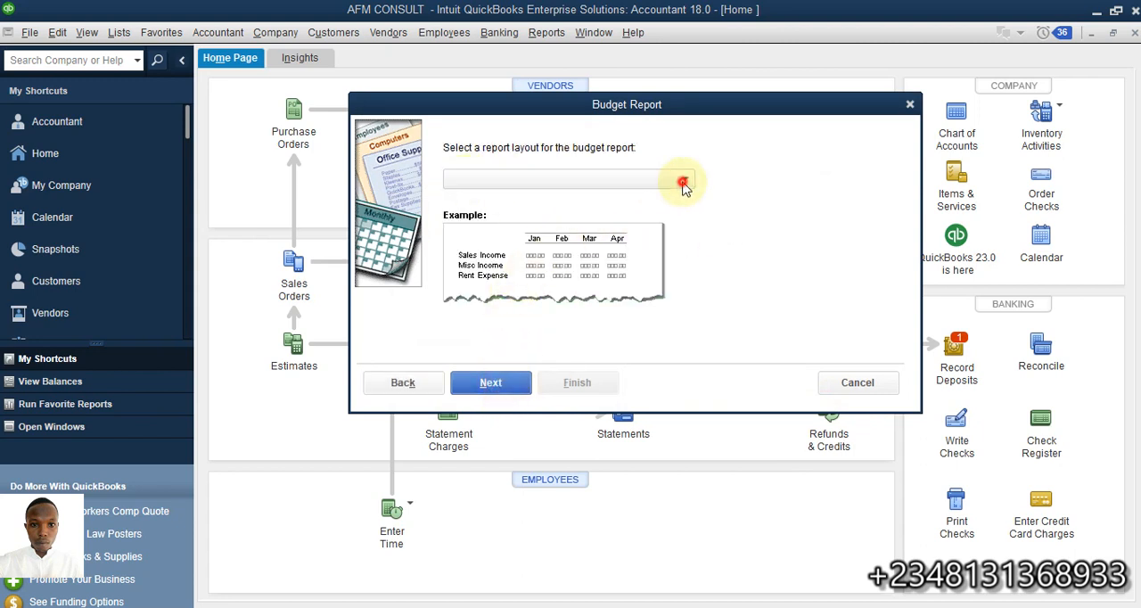
pyautogui.click(683, 183)
pyautogui.click(491, 382)
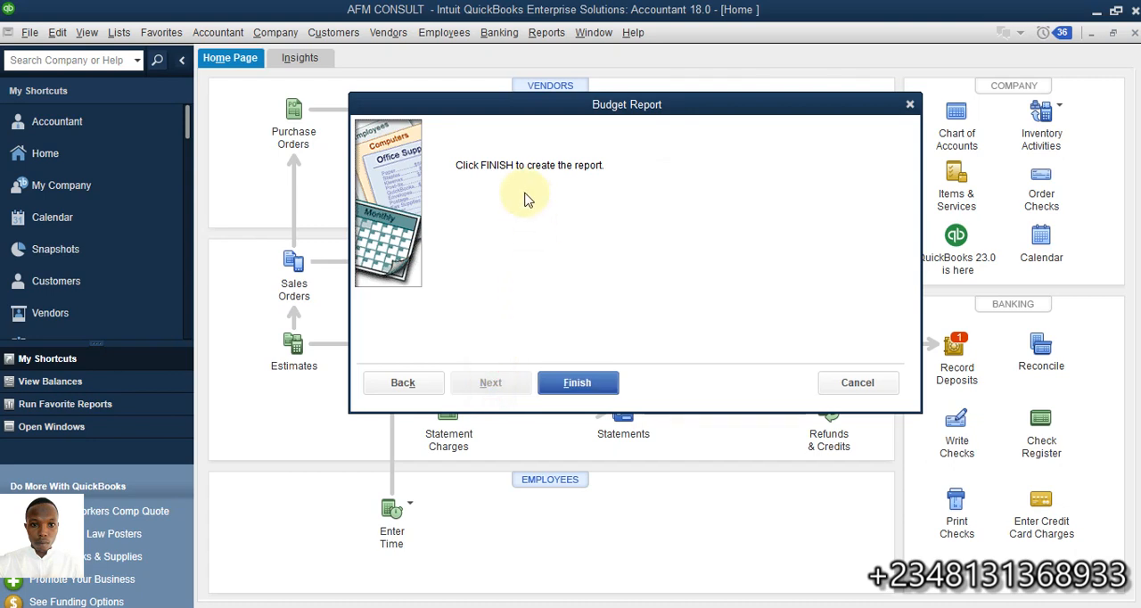
pyautogui.click(575, 383)
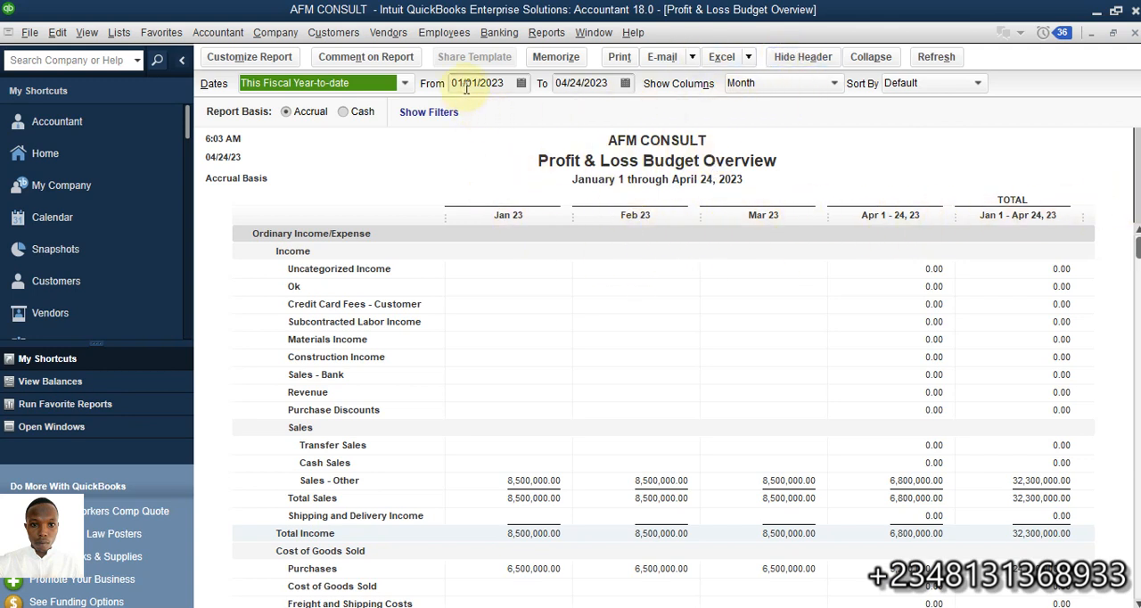
# Set the Profit & Loss Budget Overview report's end date to 05/31/2023
pyautogui.click(617, 84)
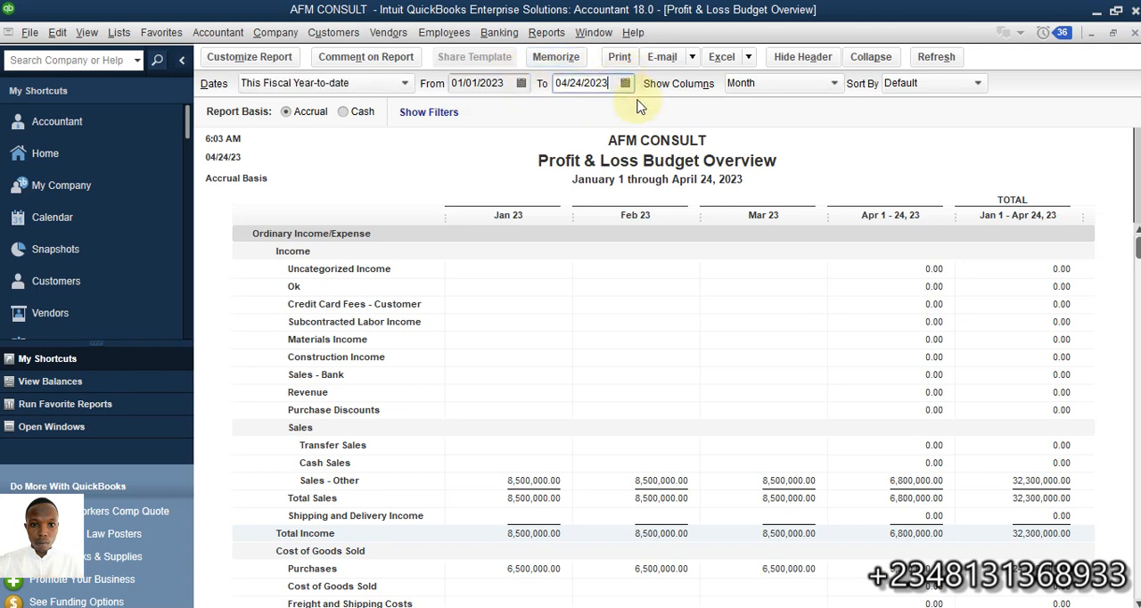
pyautogui.click(625, 83)
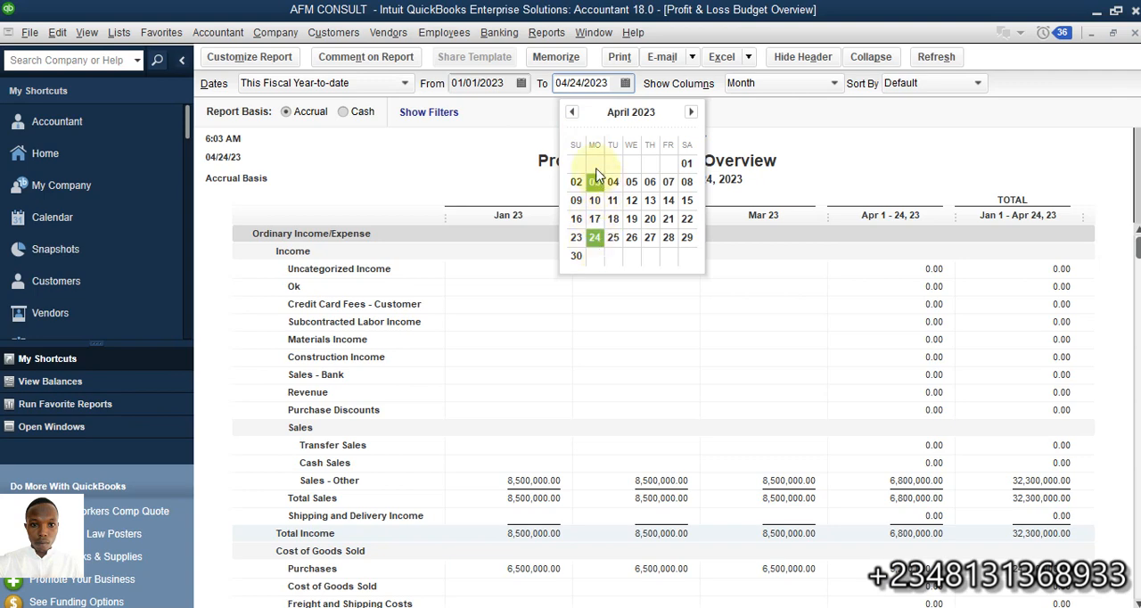
pyautogui.click(691, 112)
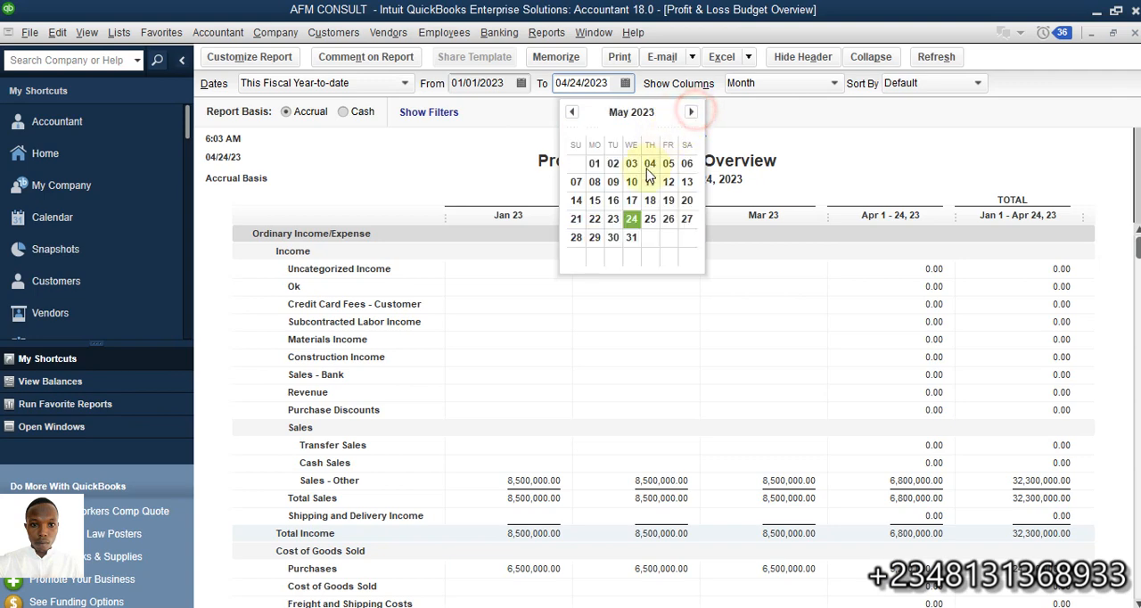
pyautogui.click(631, 237)
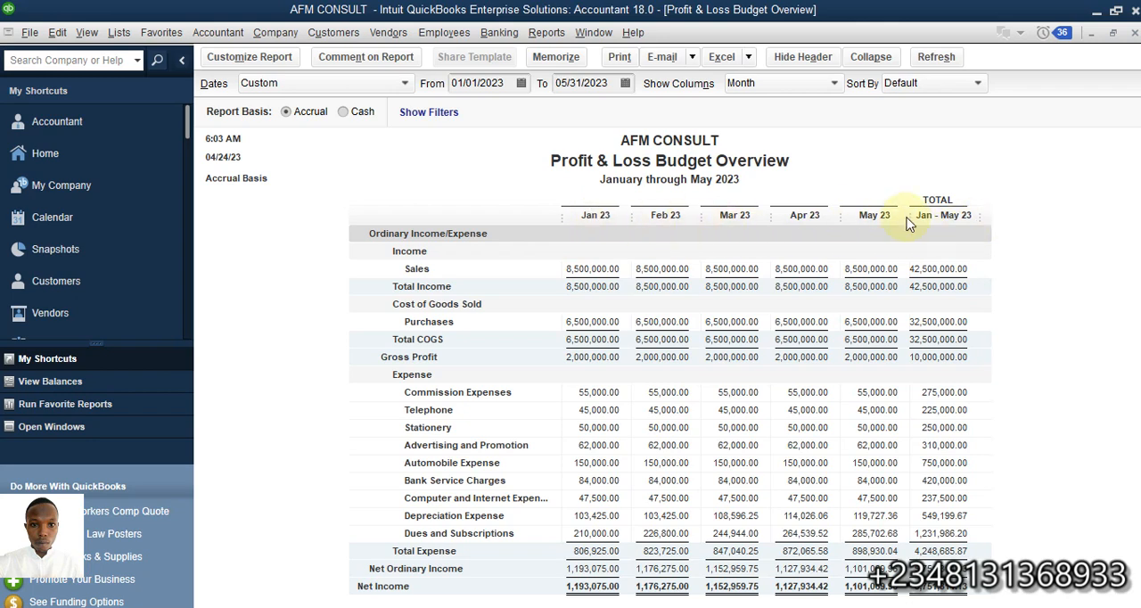
# Set the Budget Overview report's end date back to 04/24/2023 and refresh the report
pyautogui.click(625, 82)
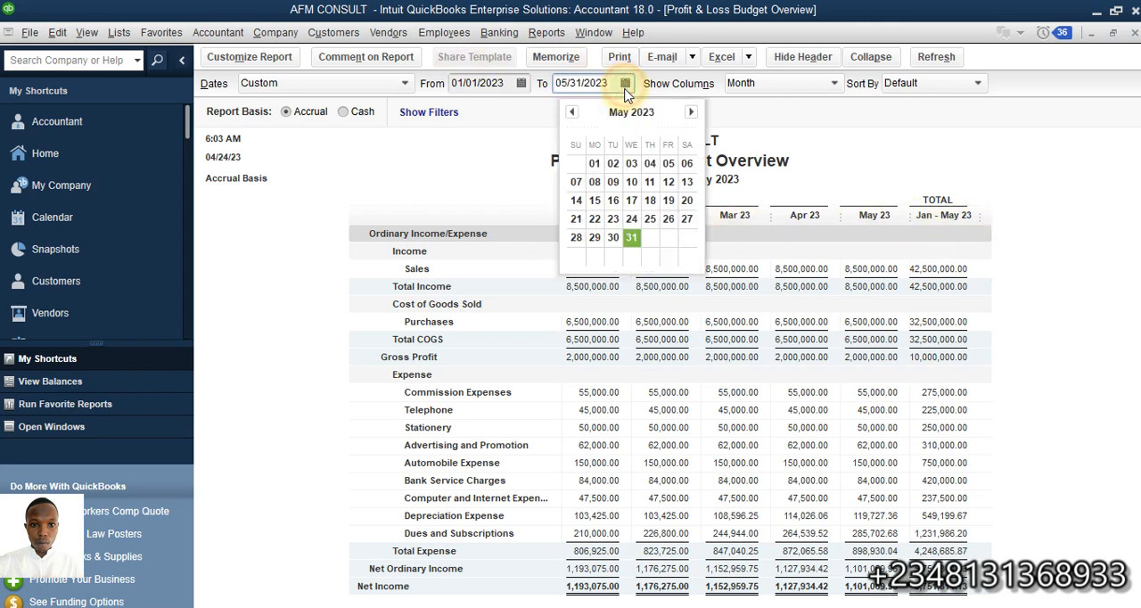
pyautogui.click(571, 111)
pyautogui.click(595, 237)
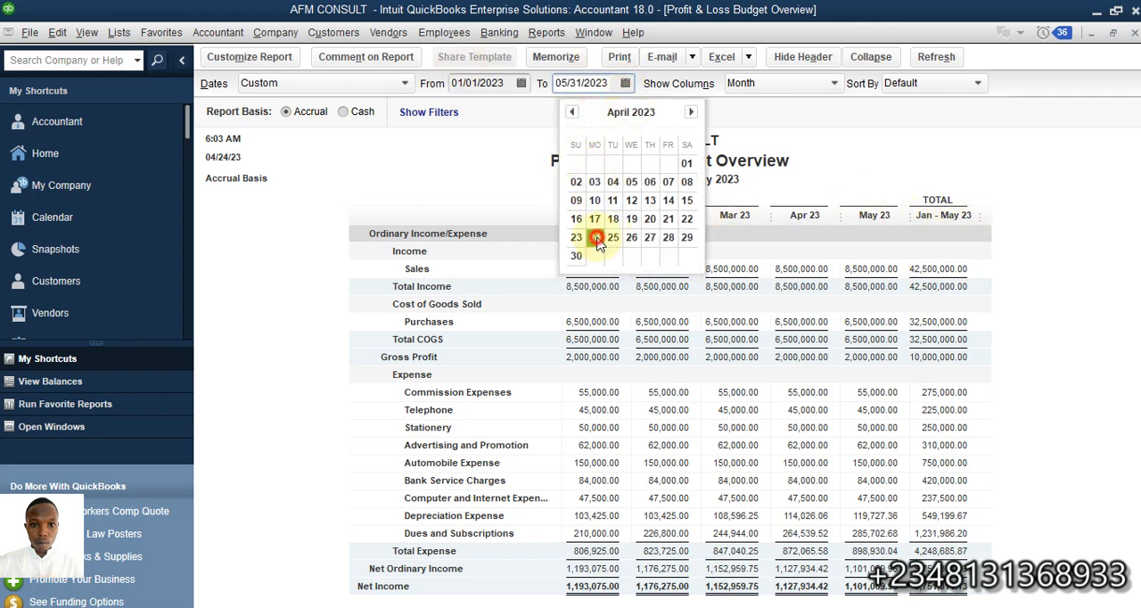
pyautogui.click(934, 57)
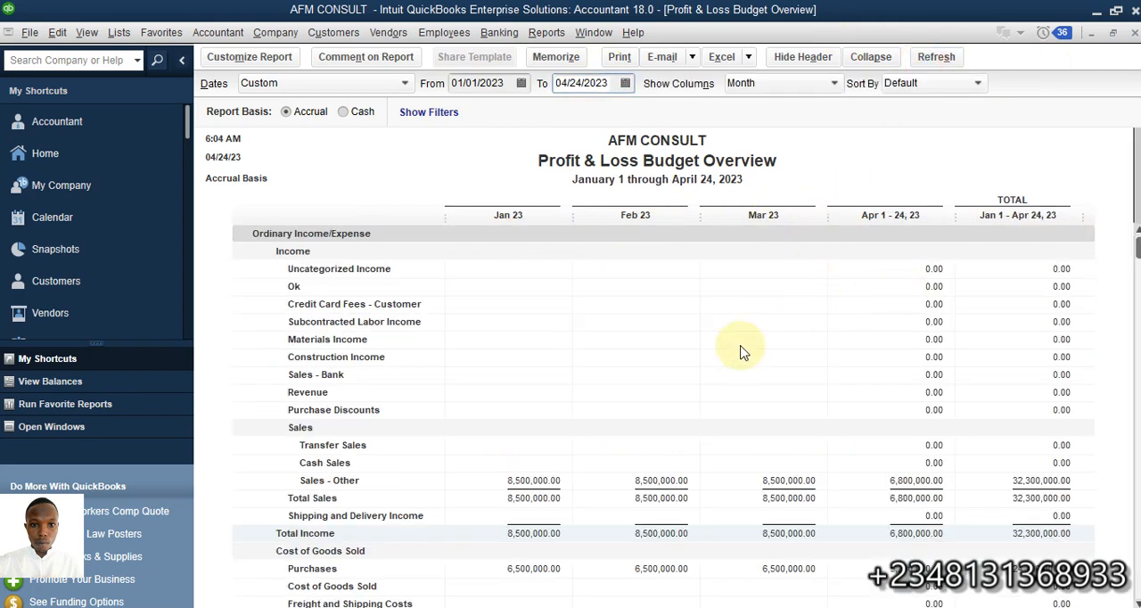
# Examine the Budget Overview report's monthly income, cost of goods sold, expense and net income amounts, dismissing any system notification
pyautogui.scroll(-2, 561, 481)
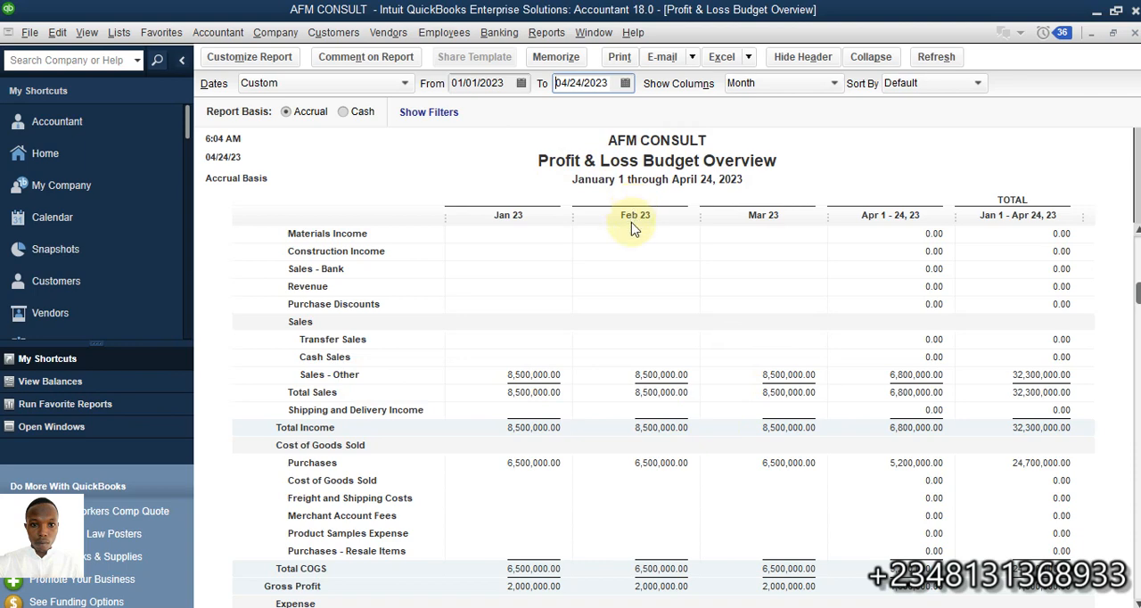
pyautogui.scroll(-4, 639, 270)
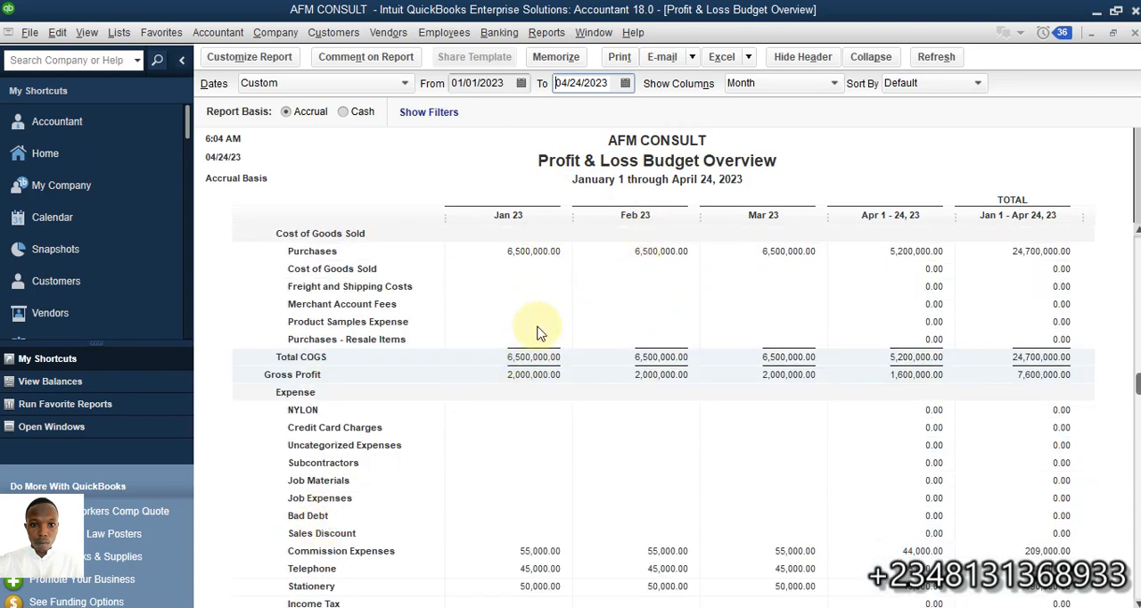
pyautogui.scroll(3, 546, 323)
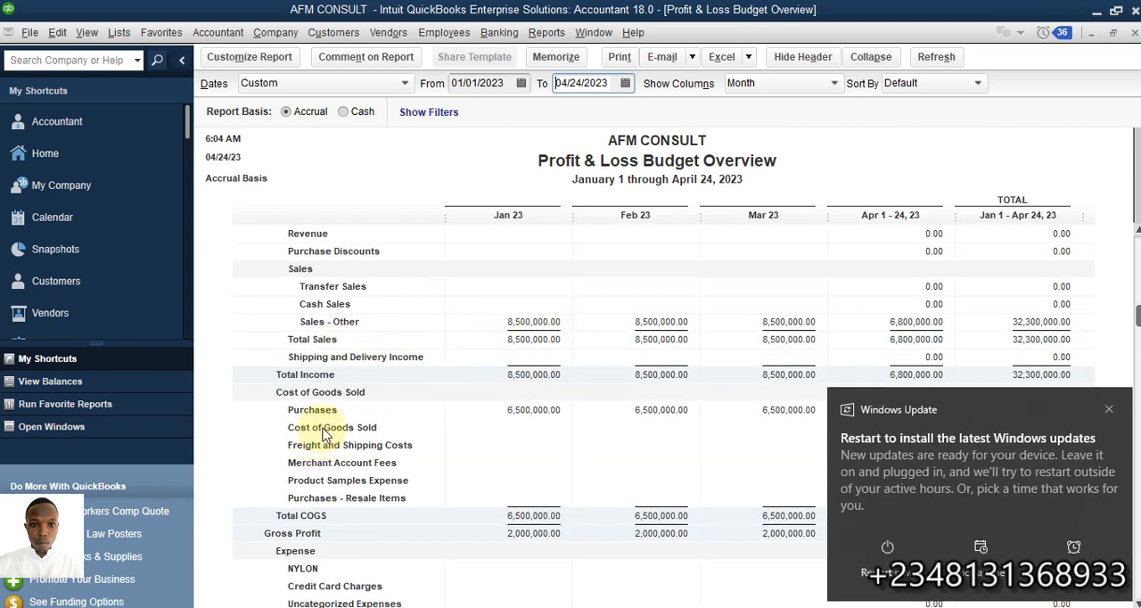
pyautogui.click(1108, 409)
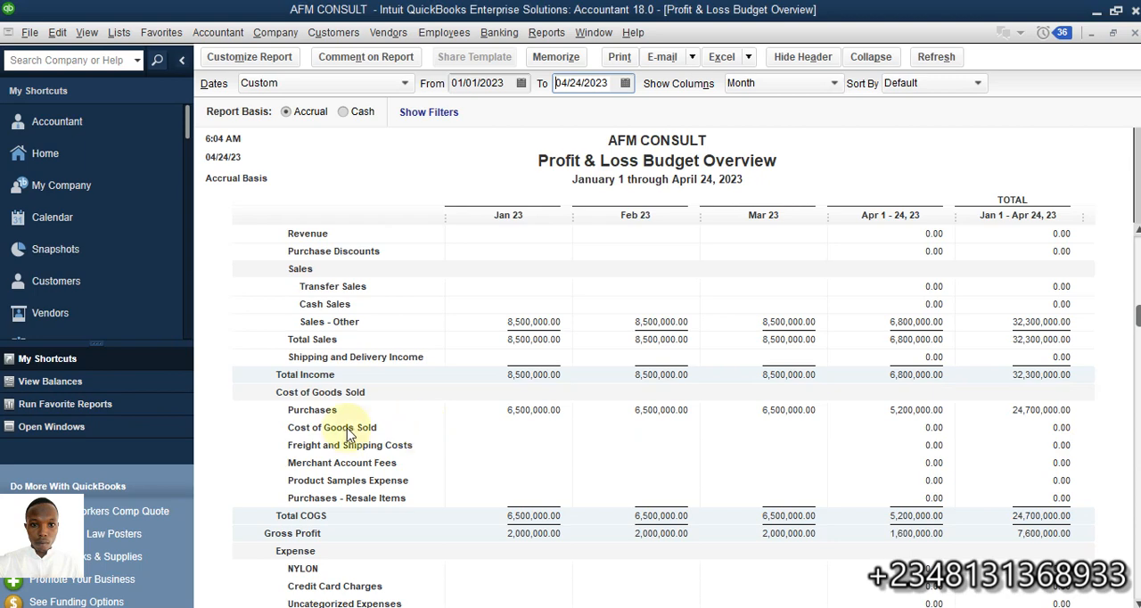
pyautogui.scroll(-3, 593, 392)
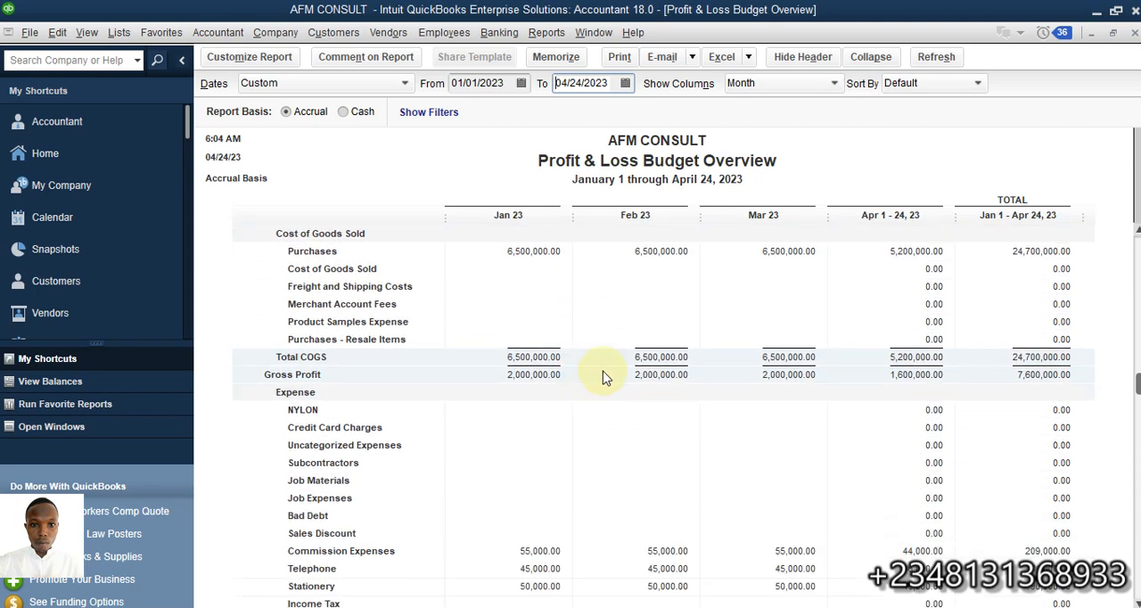
pyautogui.scroll(-2, 499, 436)
pyautogui.scroll(-1, 554, 429)
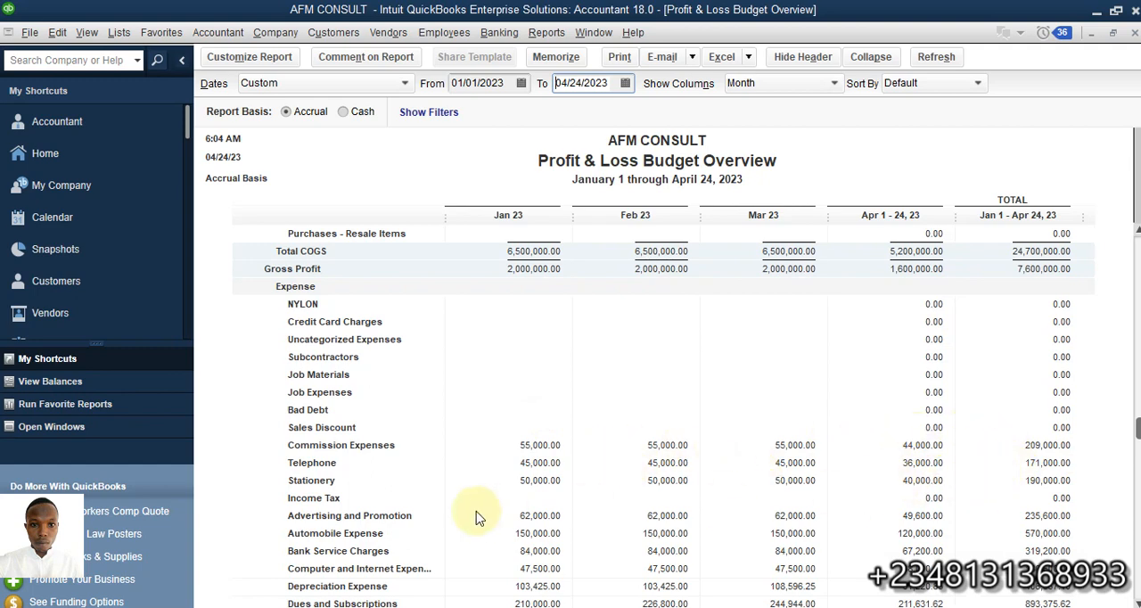
pyautogui.scroll(-7, 547, 489)
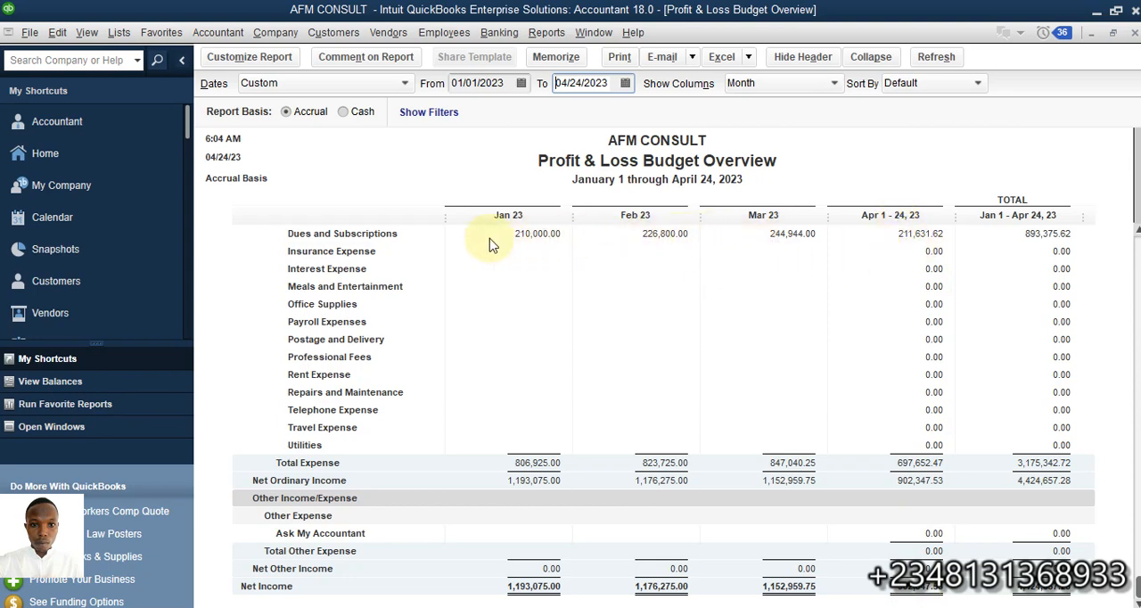
pyautogui.scroll(2, 537, 254)
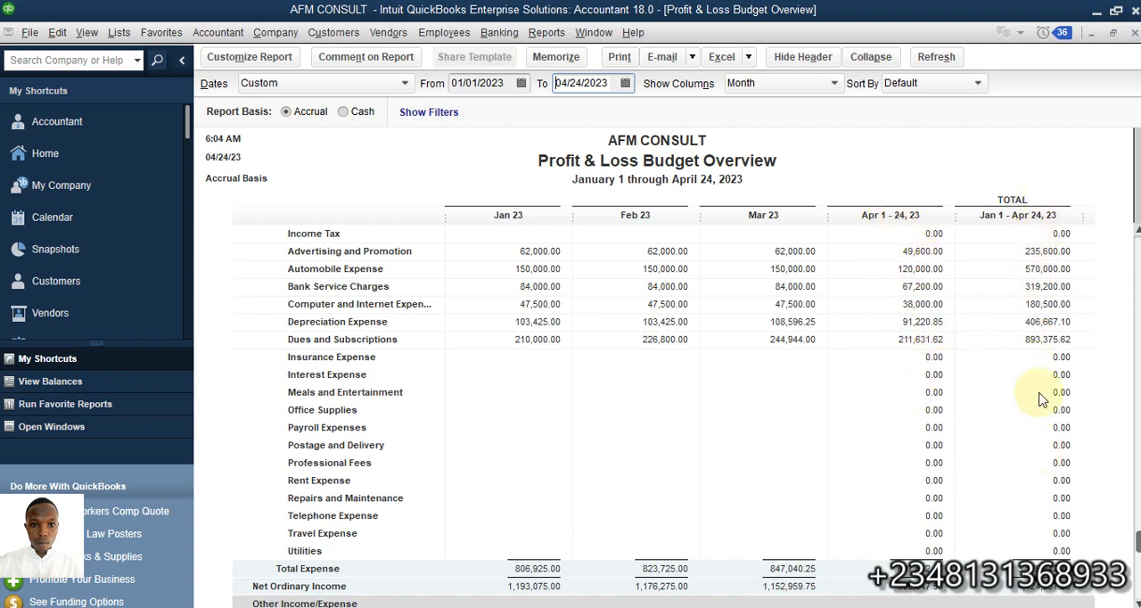
pyautogui.scroll(-2, 1021, 347)
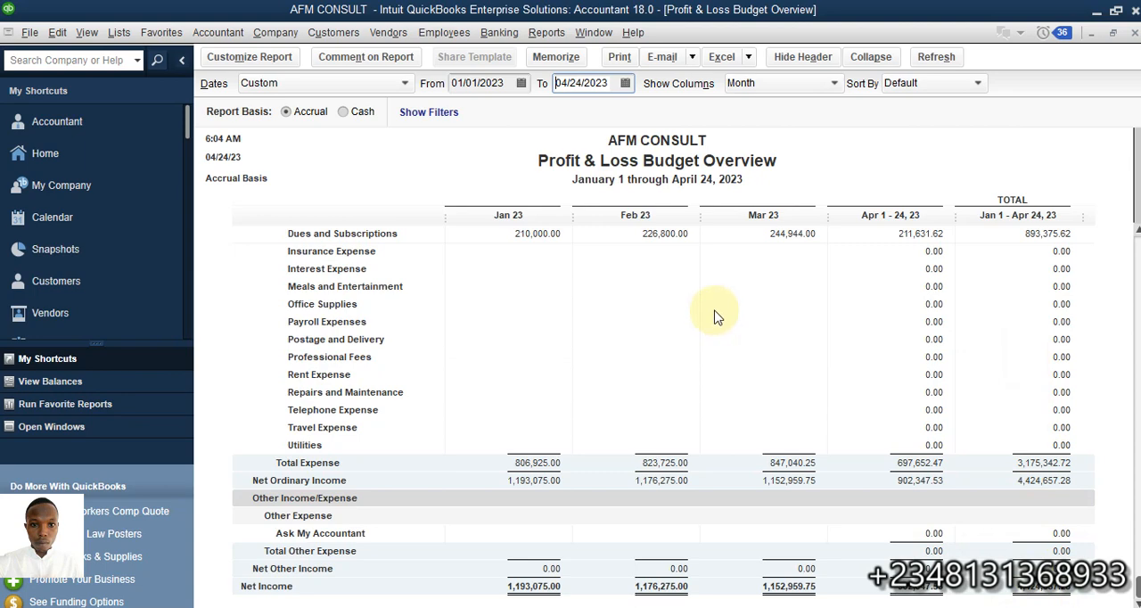
pyautogui.scroll(12, 719, 321)
pyautogui.scroll(3, 718, 317)
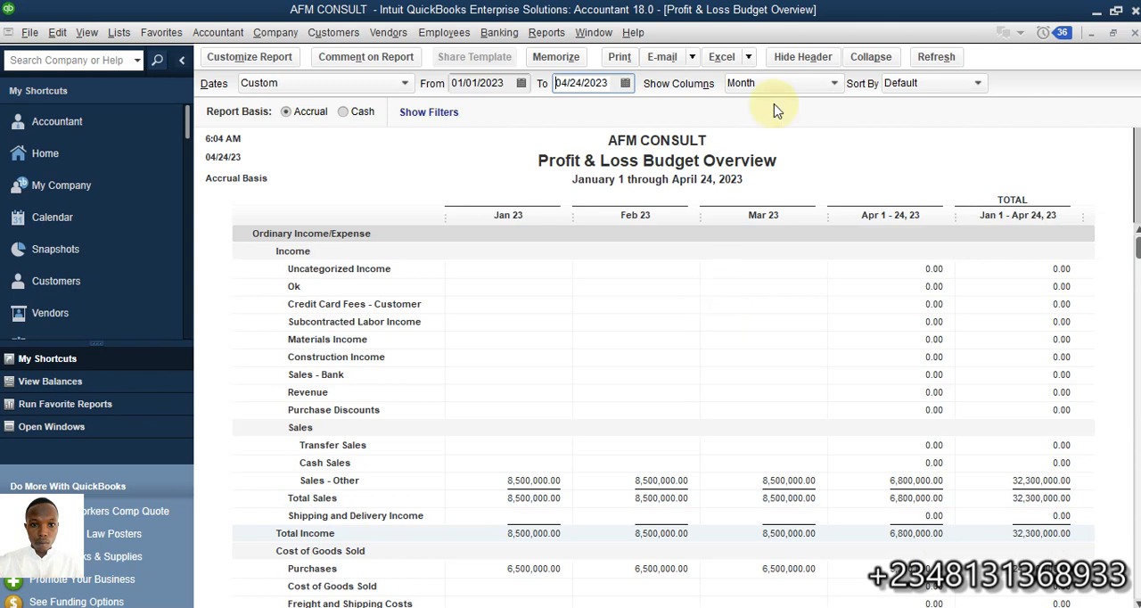
# Close the Budget Overview report and start a Budget vs. Actual report
pyautogui.click(1135, 34)
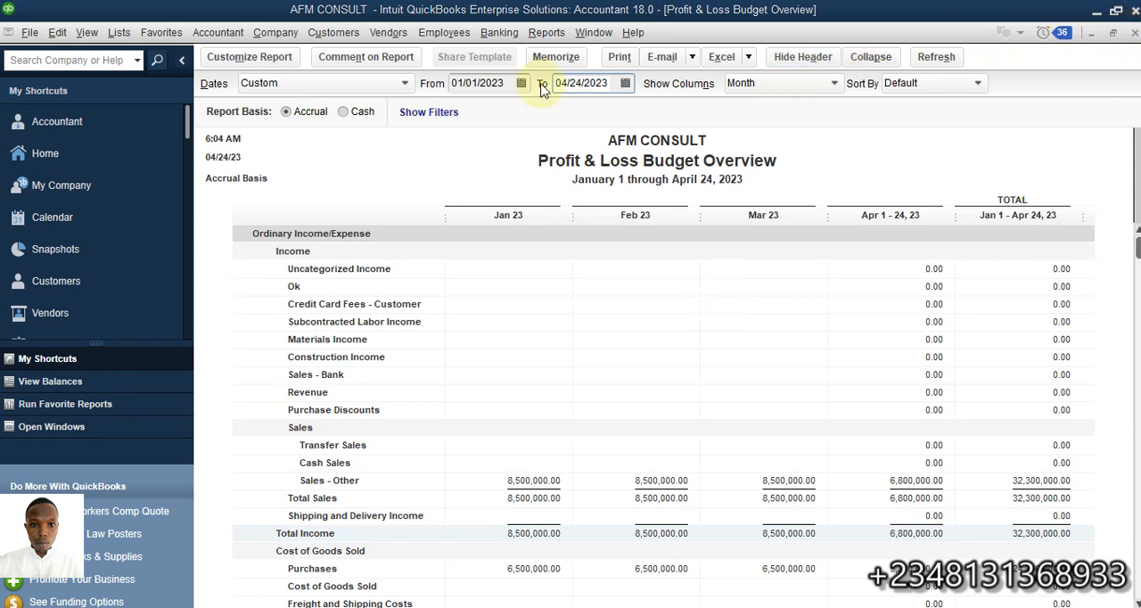
pyautogui.click(675, 292)
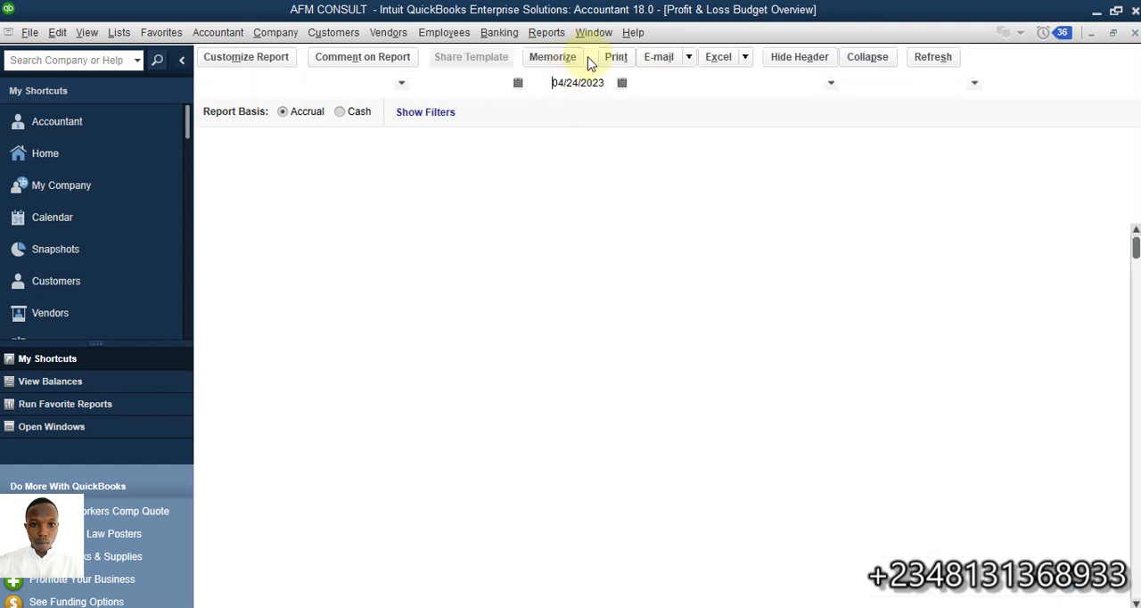
pyautogui.click(545, 33)
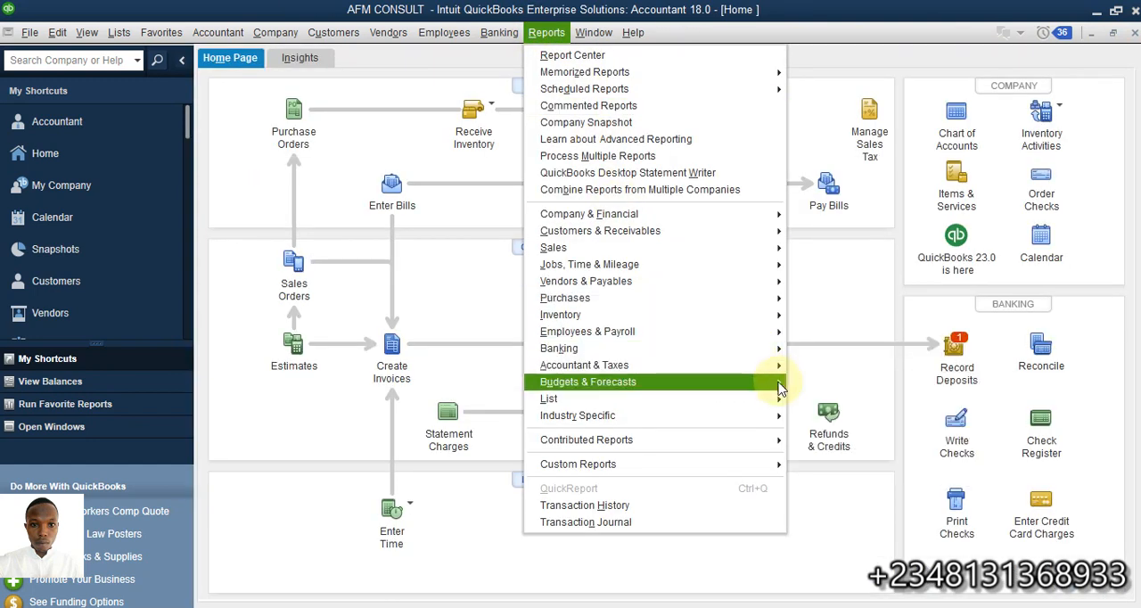
pyautogui.moveTo(756, 384)
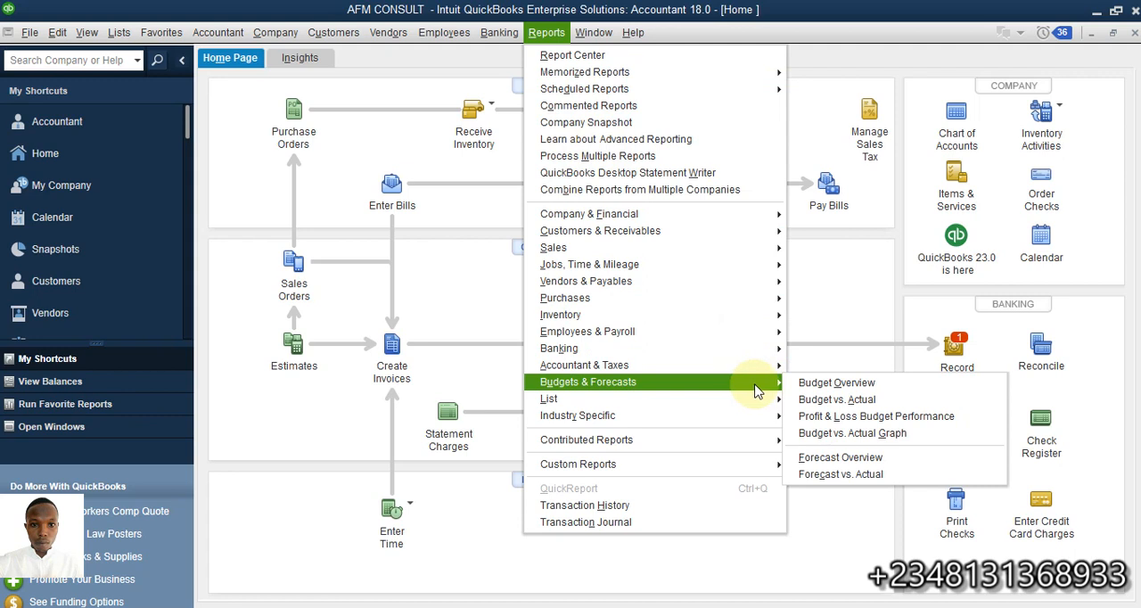
pyautogui.click(834, 407)
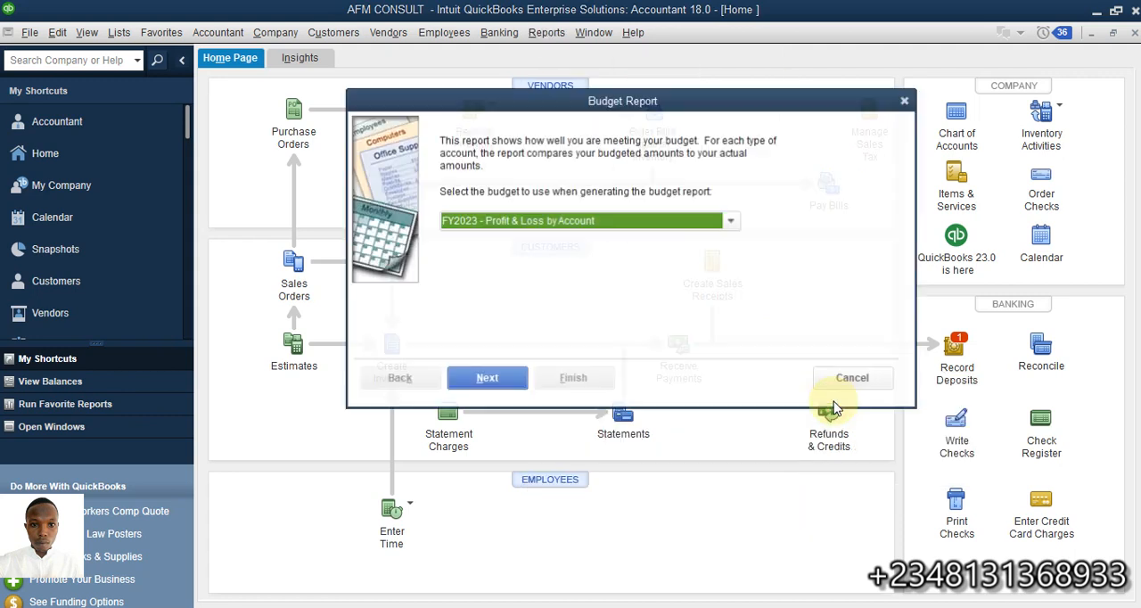
# Generate the Budget vs. Actual report from the FY2023 - Profit & Loss by Account budget, keeping the Account by Month layout
pyautogui.click(472, 390)
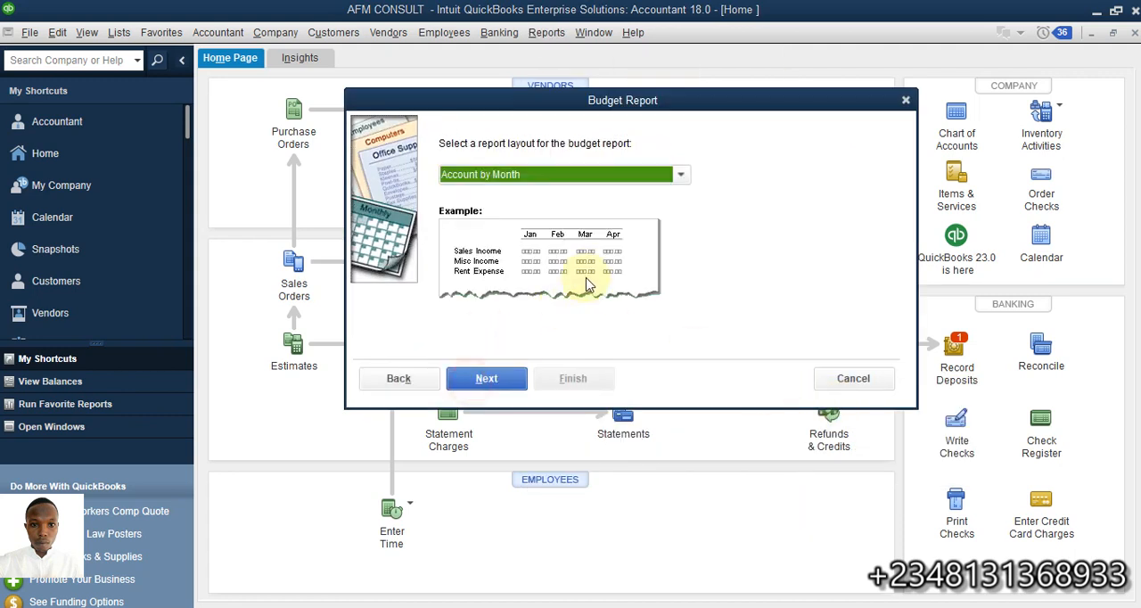
pyautogui.click(508, 385)
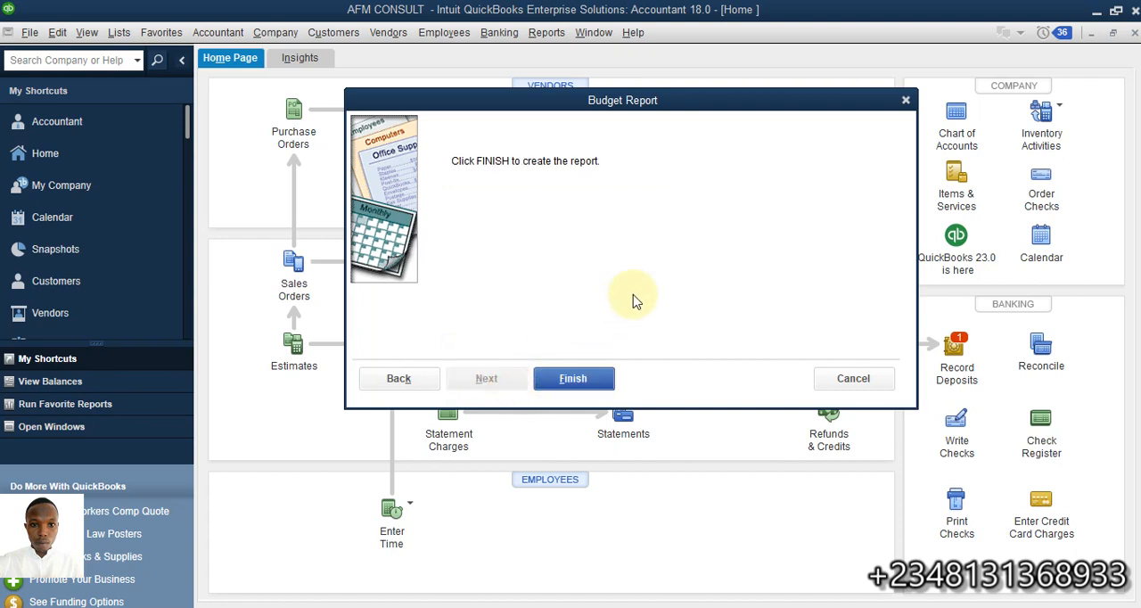
pyautogui.click(573, 381)
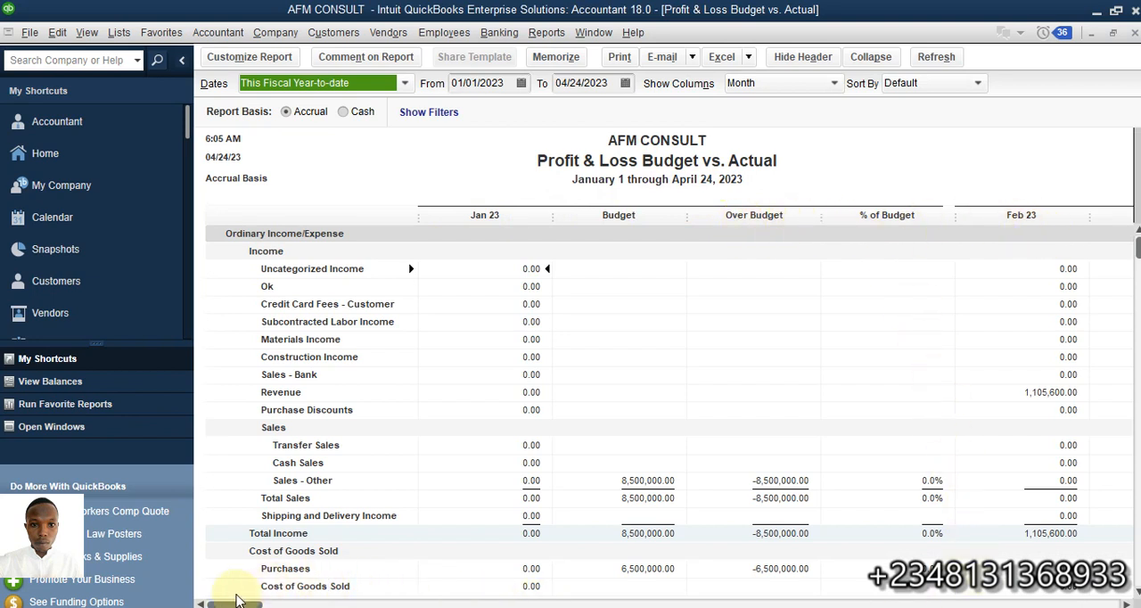
# Look across the Budget vs. Actual report's columns, then set its end date to 01/31/2023 and refresh it
pyautogui.moveTo(237, 603); pyautogui.dragTo(1092, 604)
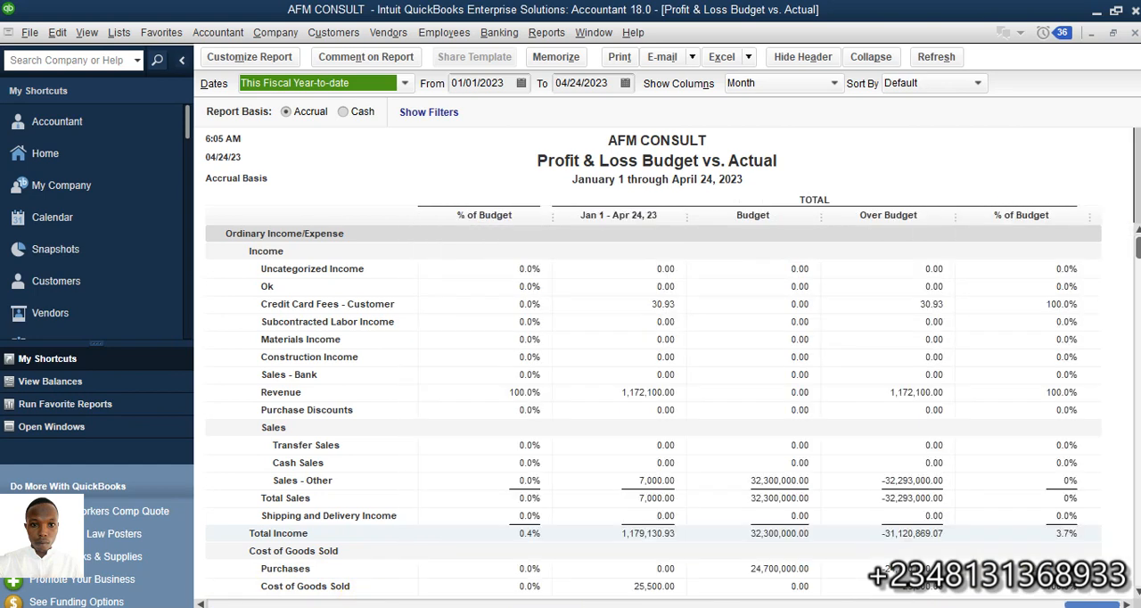
pyautogui.moveTo(1092, 604); pyautogui.dragTo(110, 576)
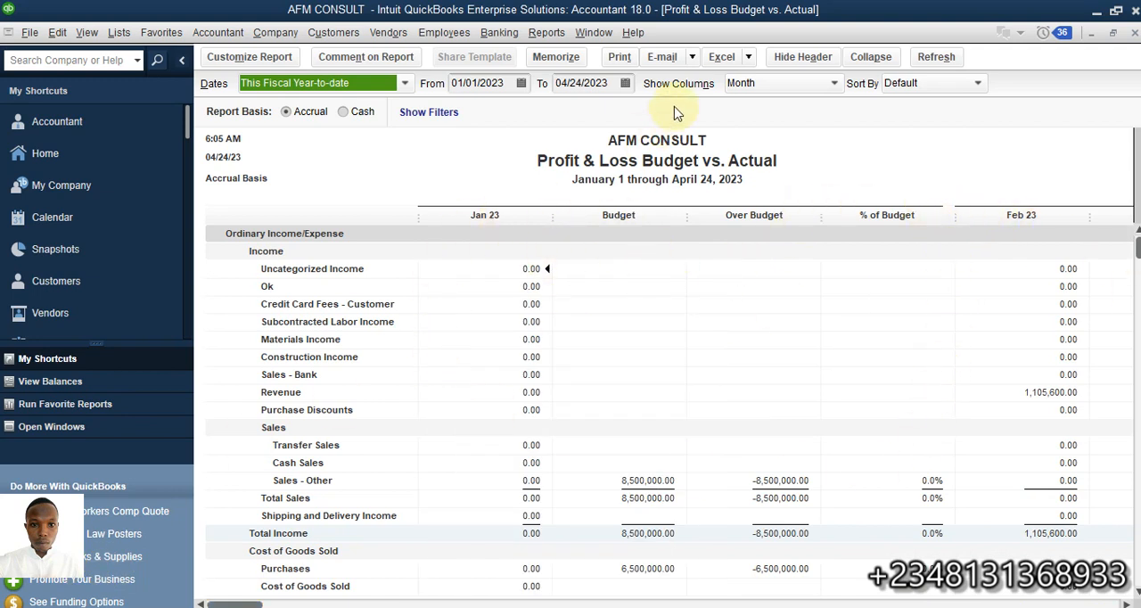
pyautogui.click(627, 83)
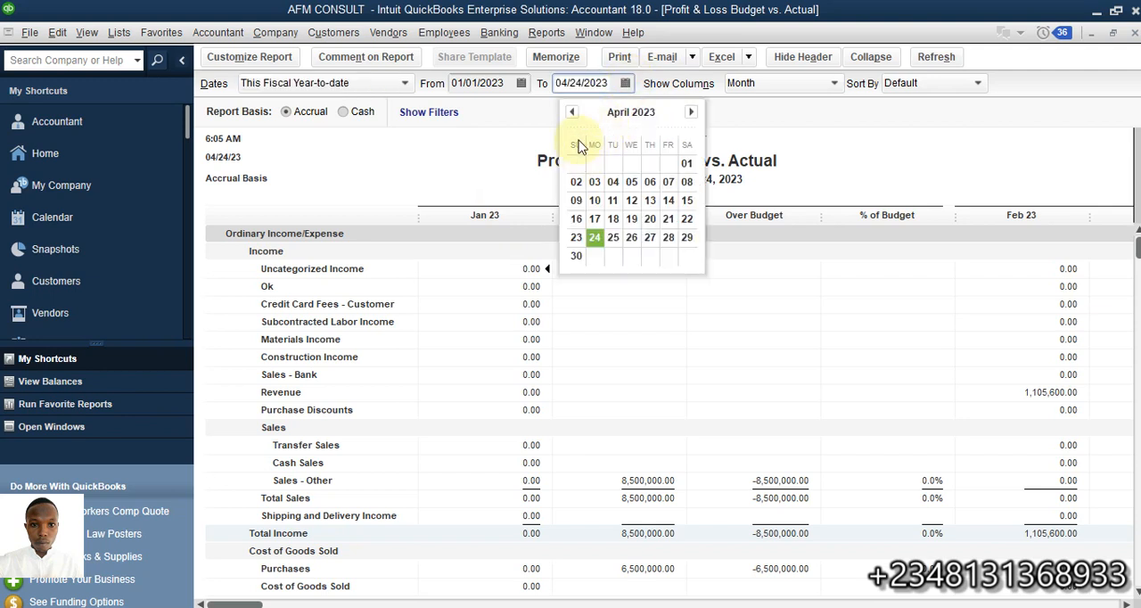
pyautogui.doubleClick(572, 112)
pyautogui.click(572, 111)
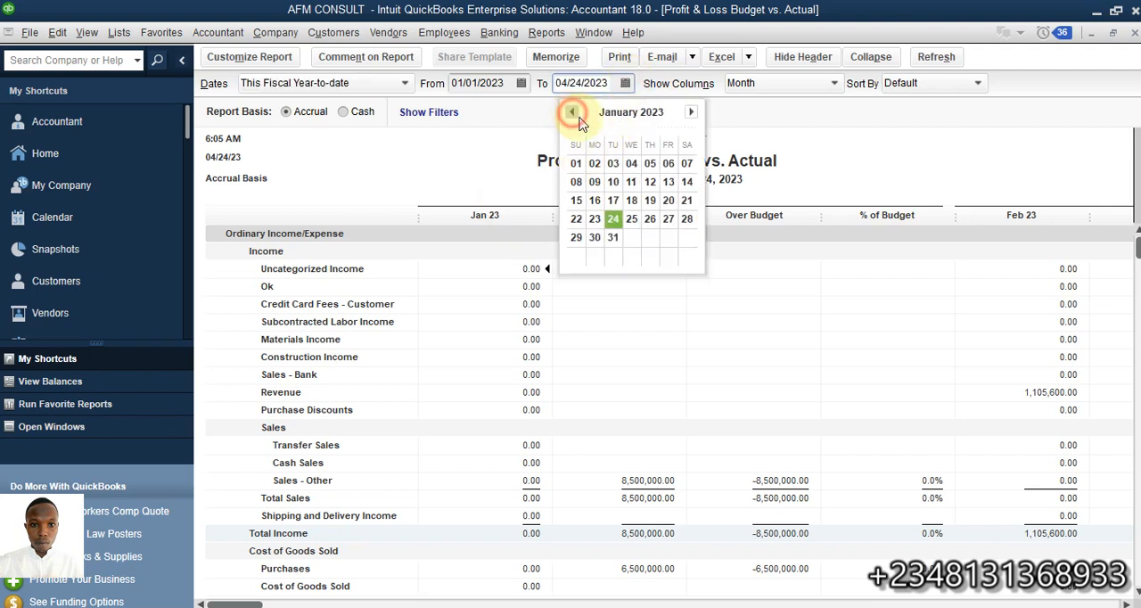
pyautogui.click(612, 237)
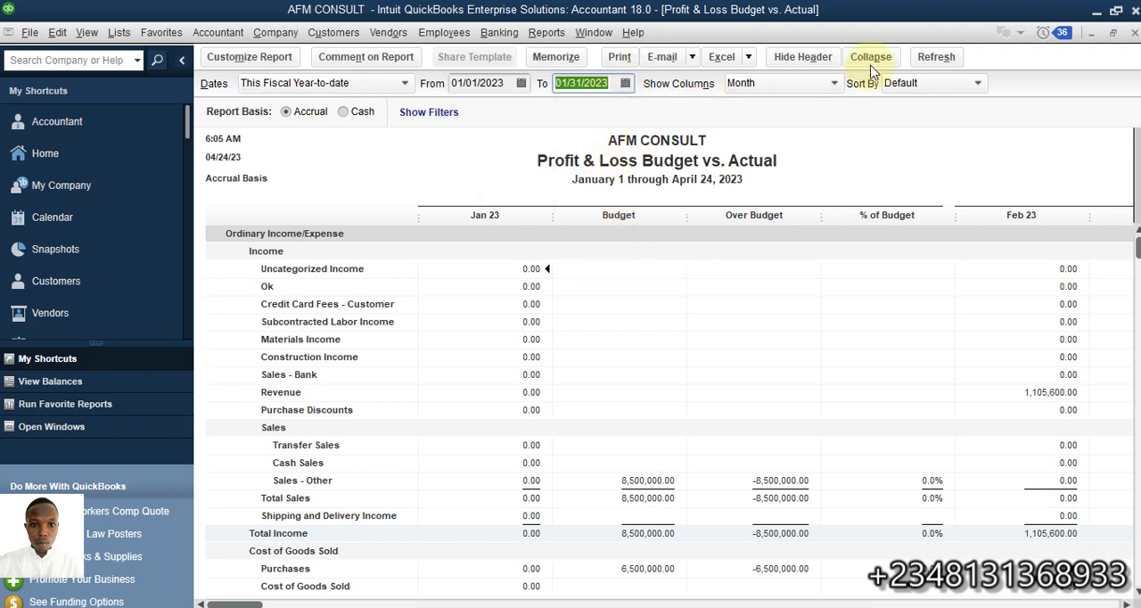
pyautogui.click(935, 57)
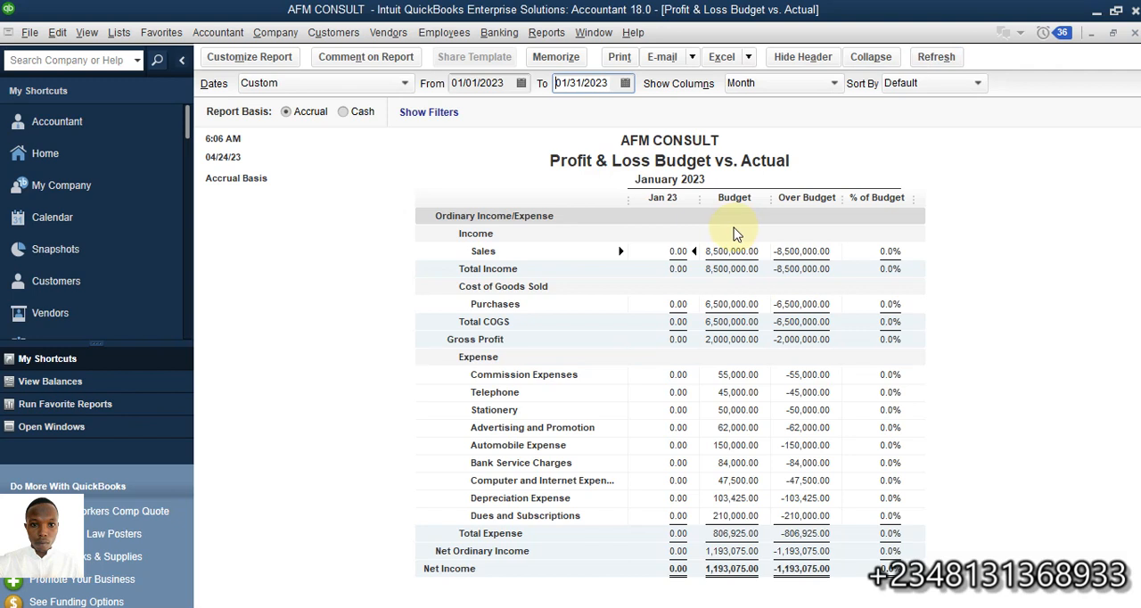
pyautogui.click(273, 33)
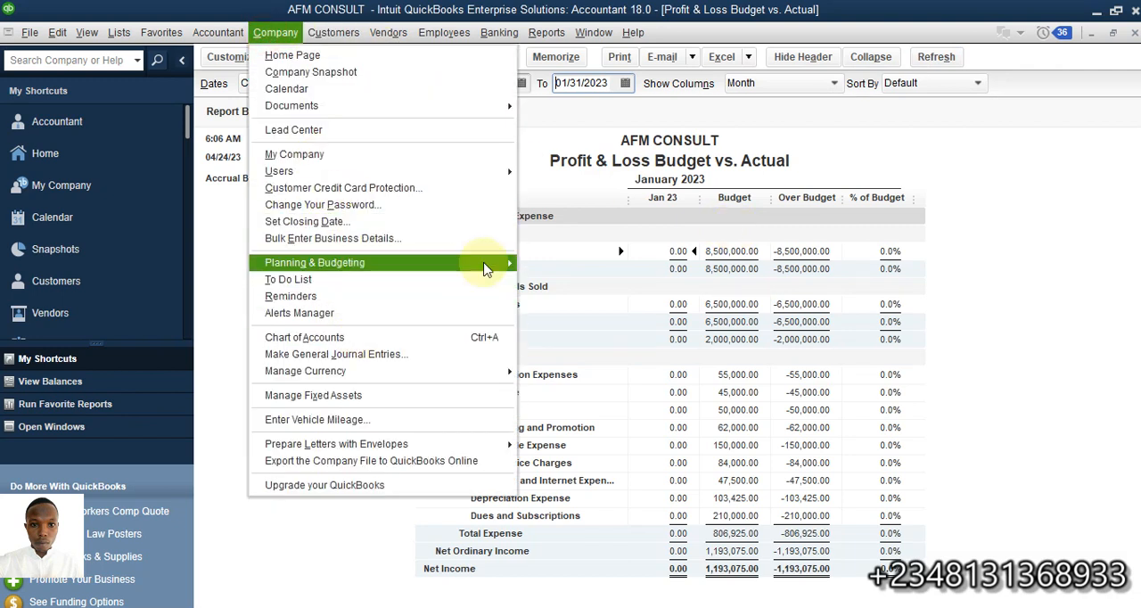
pyautogui.moveTo(481, 262)
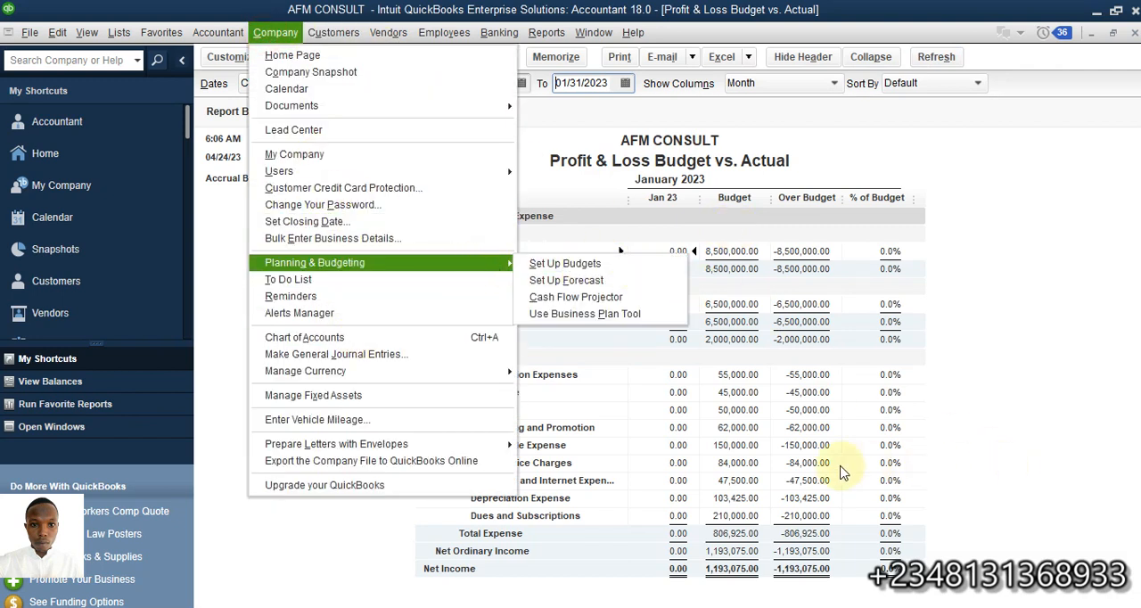
pyautogui.click(785, 421)
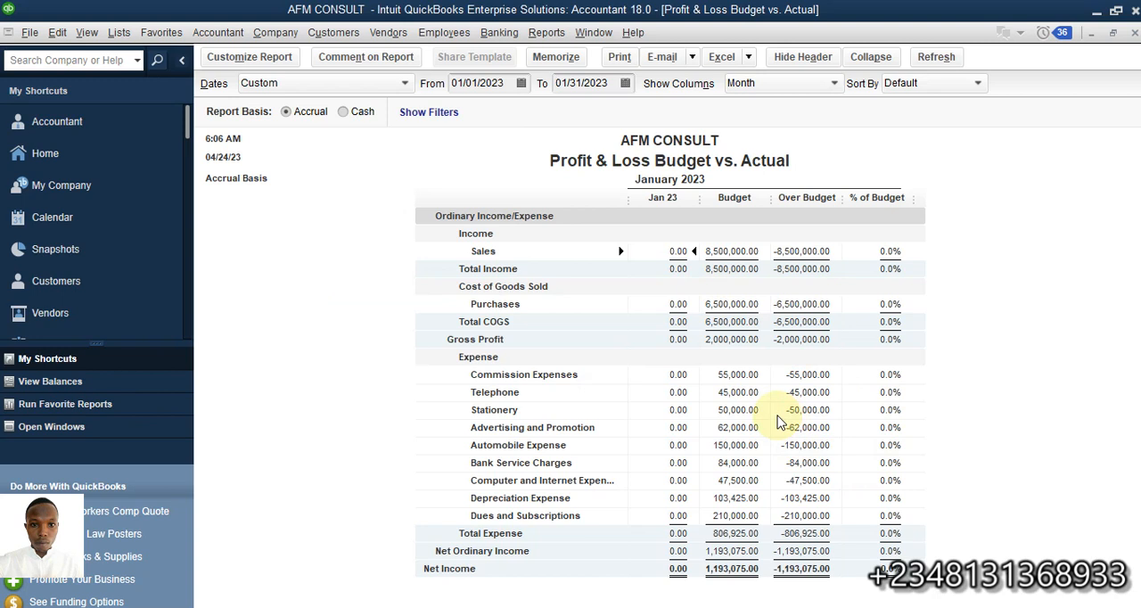
# Set the Budget vs. Actual report's period to 02/01/2023 through 02/28/2023, refresh it and view it down to net income
pyautogui.click(625, 82)
pyautogui.click(688, 112)
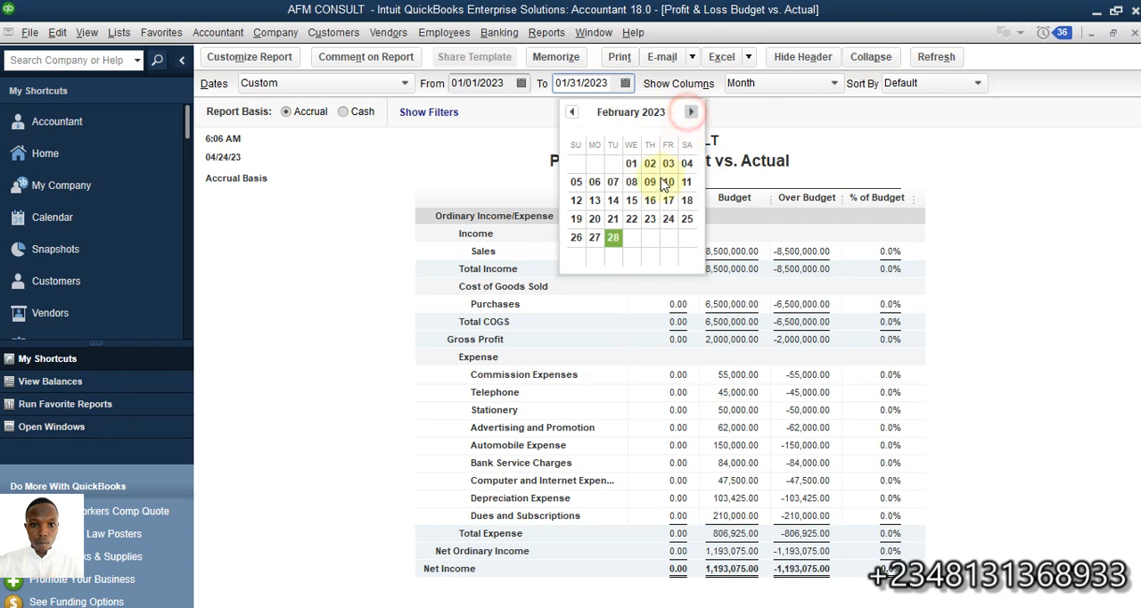
pyautogui.click(613, 238)
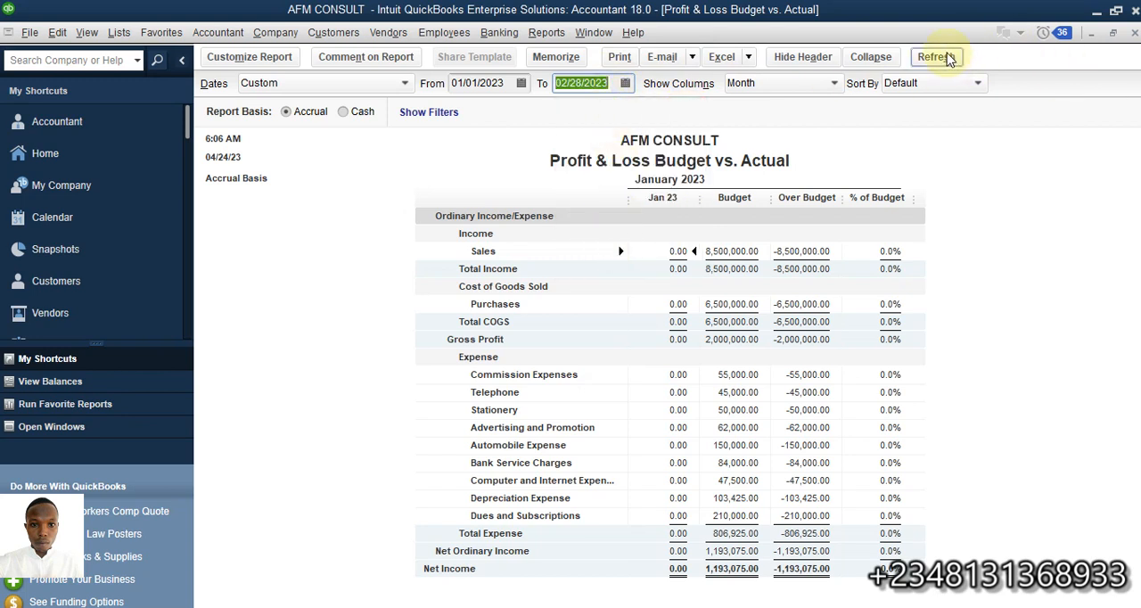
pyautogui.click(522, 84)
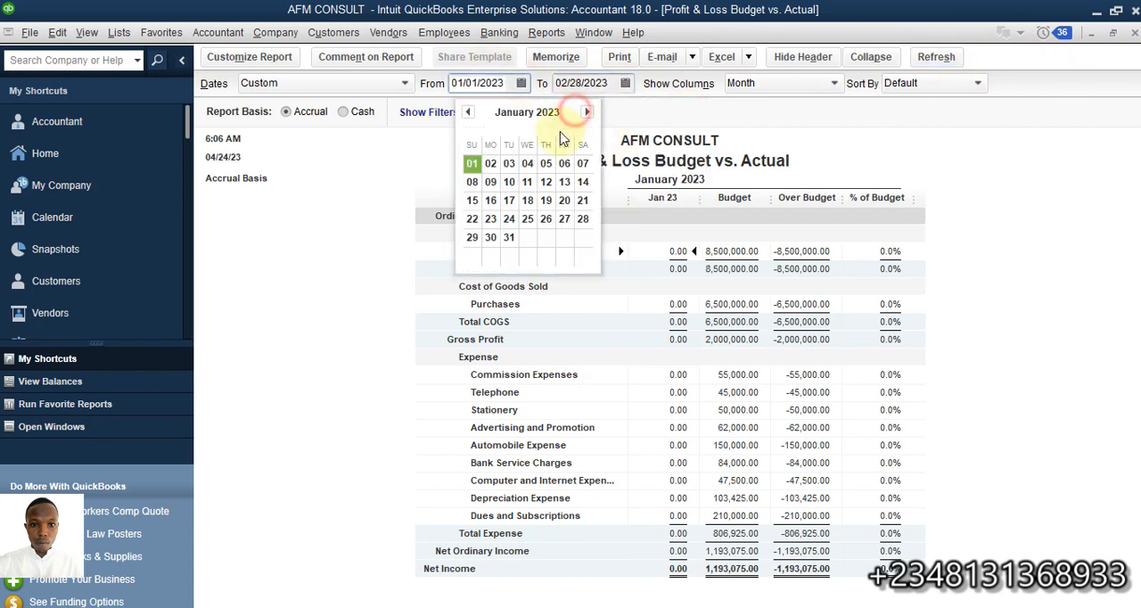
pyautogui.click(587, 112)
pyautogui.click(526, 163)
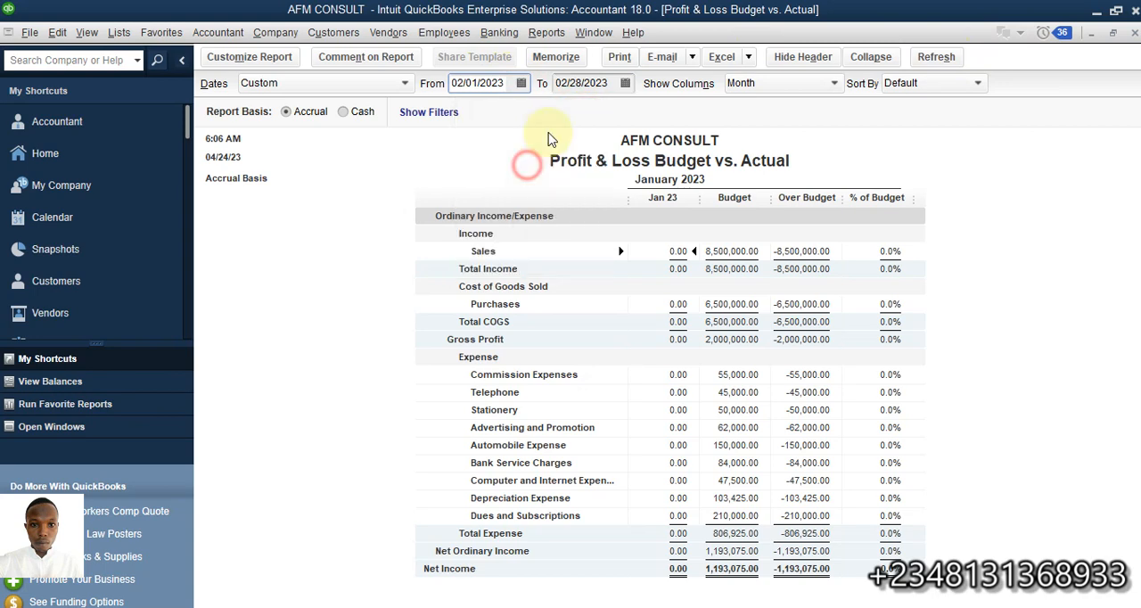
pyautogui.click(935, 58)
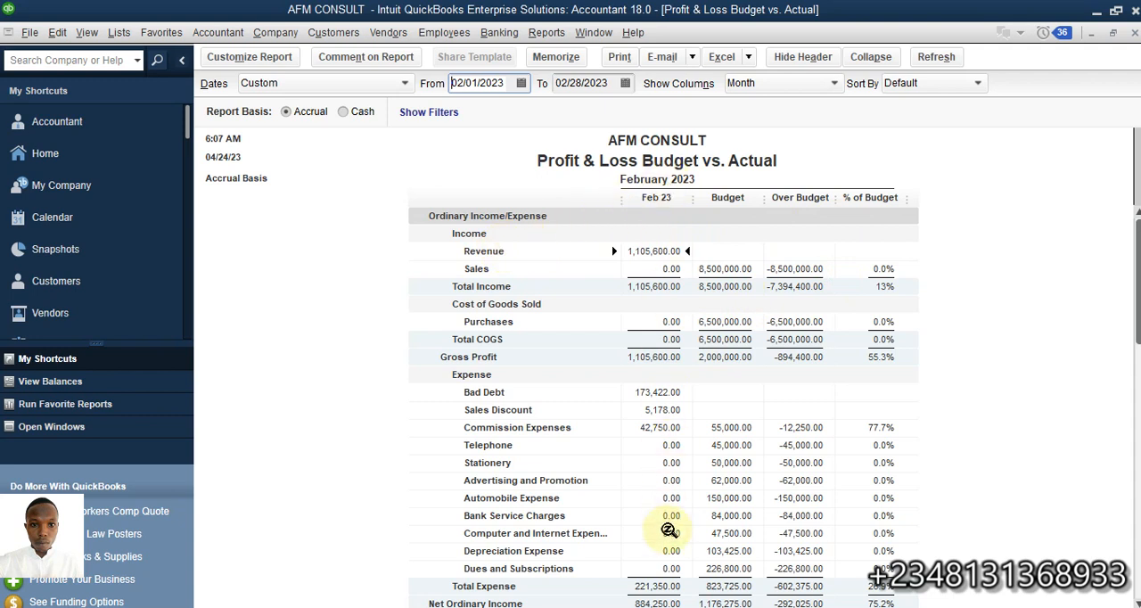
pyautogui.scroll(-1, 664, 526)
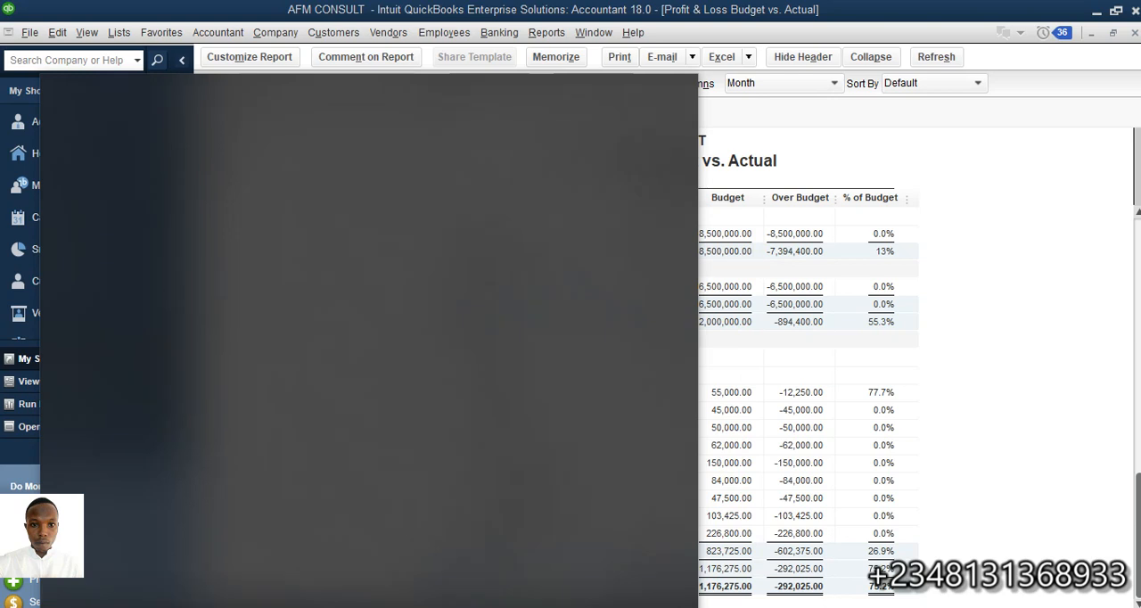
# Open the Calculator app and keep a single window of it clear of the report's February actual and budget columns
pyautogui.write('calcul')
pyautogui.click(188, 177)
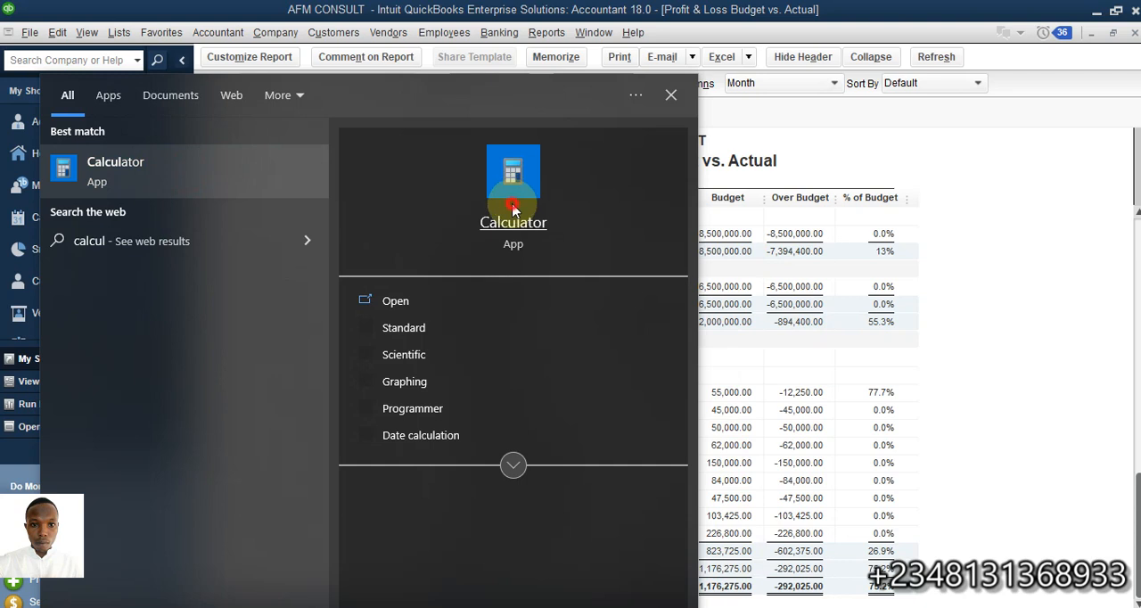
pyautogui.click(437, 300)
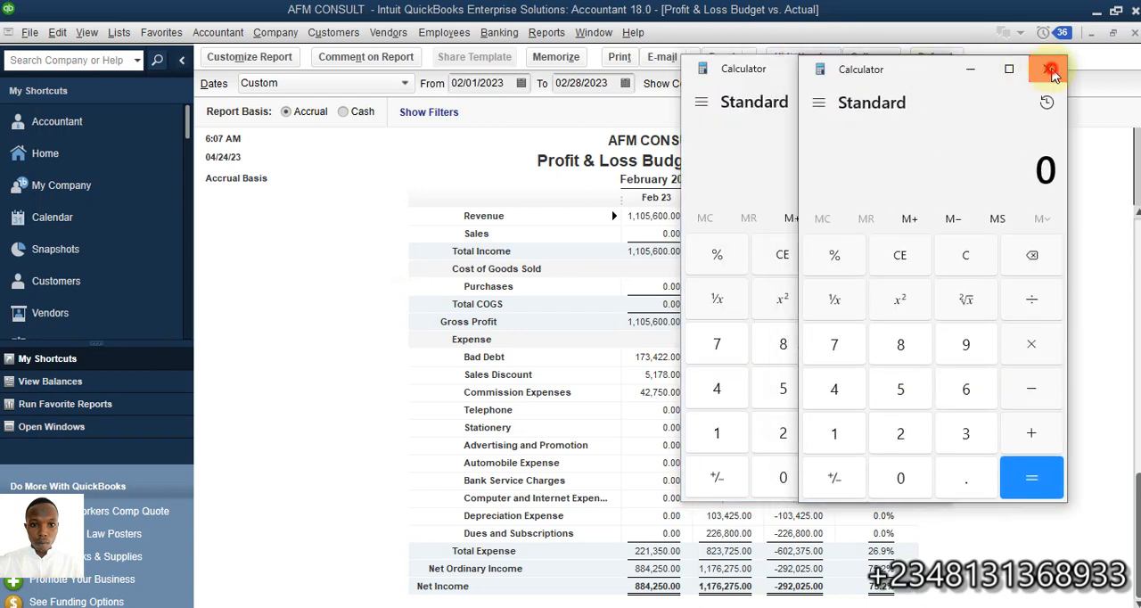
pyautogui.click(1052, 73)
pyautogui.moveTo(792, 72); pyautogui.dragTo(922, 69)
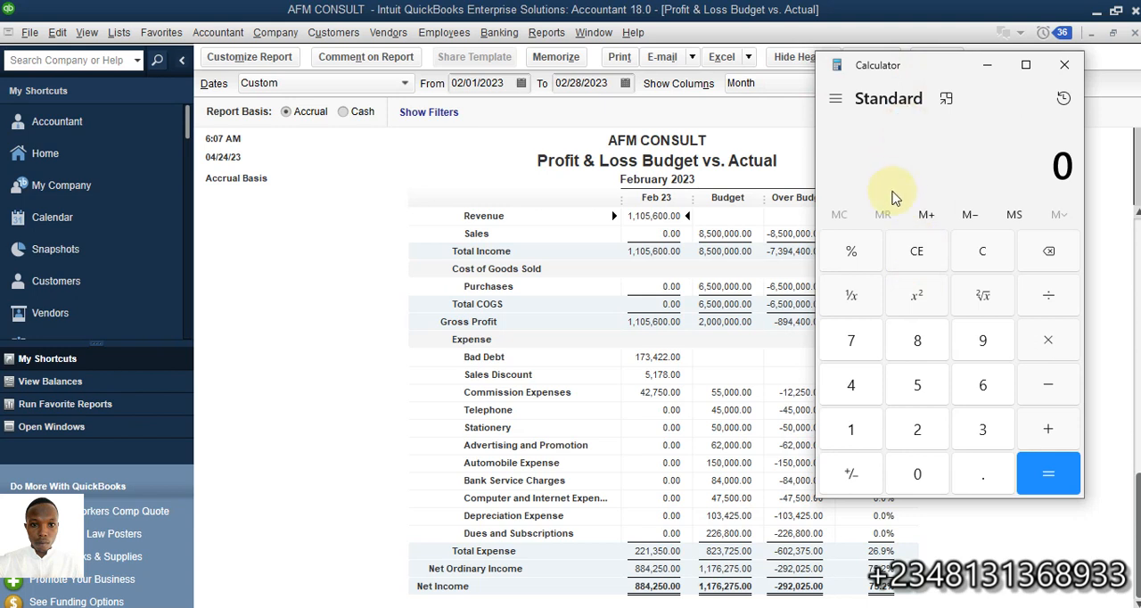
# Calculate total income's percentage of budget by dividing 1105600 by 8500000 and multiplying by 100, and close the Calculator
pyautogui.write('1105600')
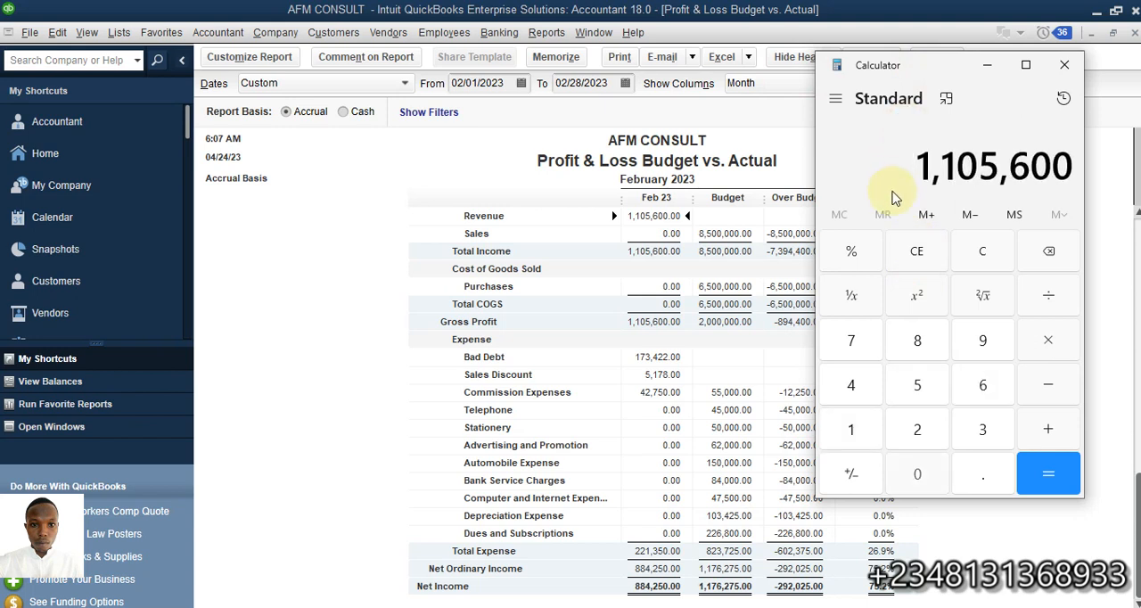
pyautogui.write('8500000')
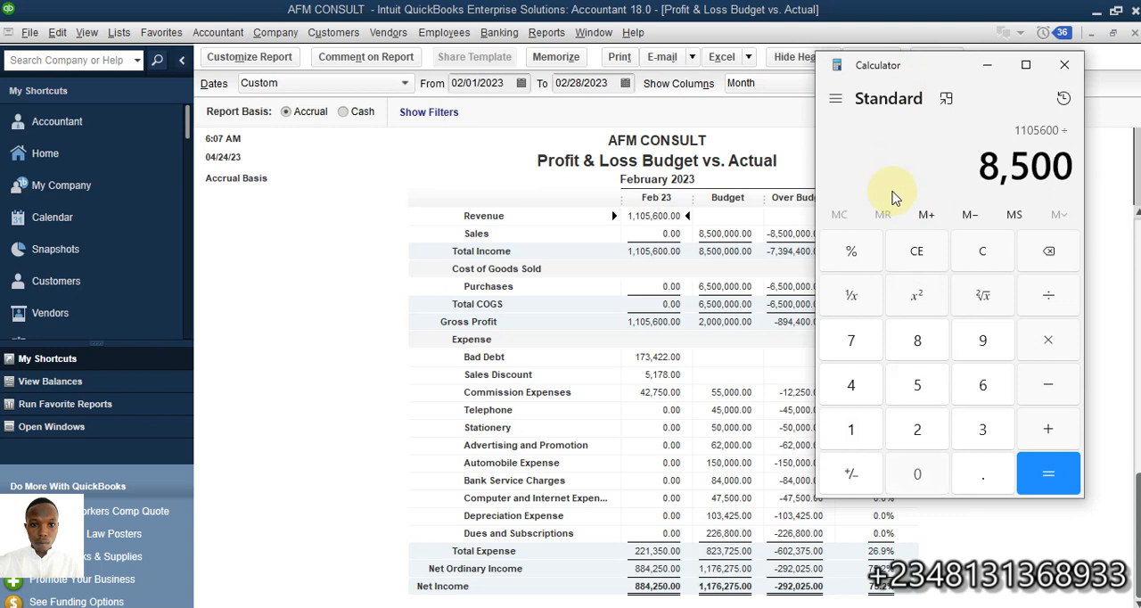
pyautogui.press('Return')
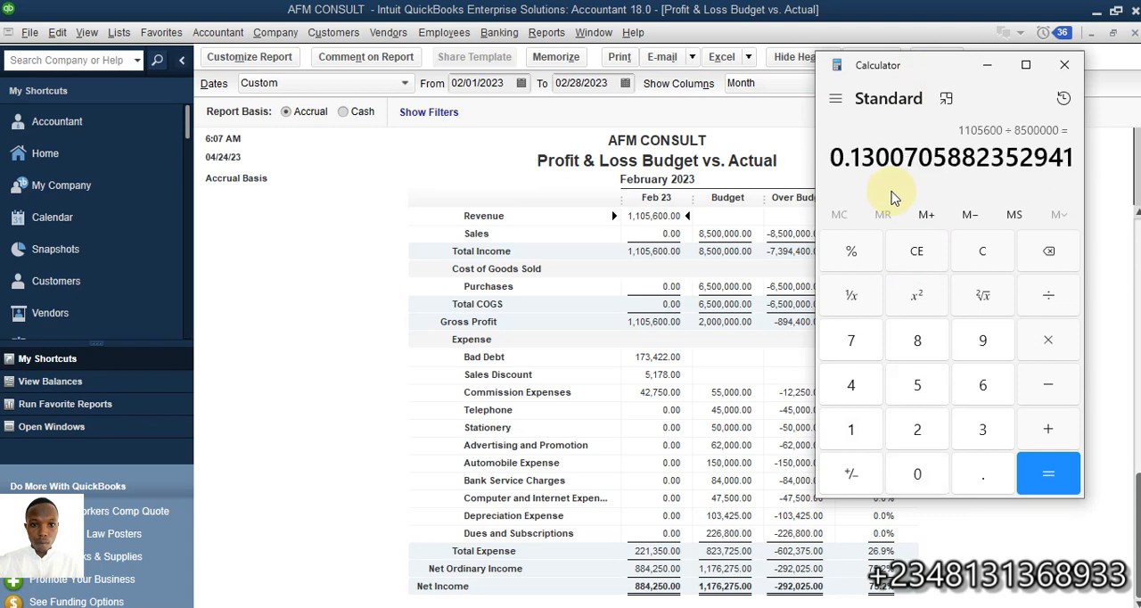
pyautogui.click(1047, 343)
pyautogui.click(852, 433)
pyautogui.click(922, 477)
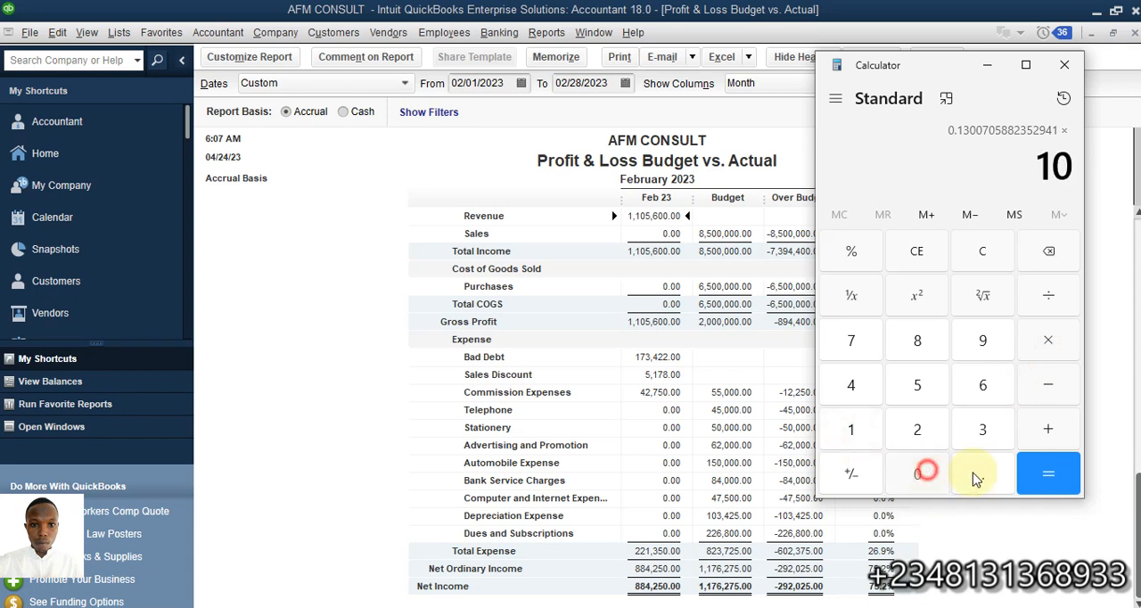
pyautogui.click(923, 477)
pyautogui.click(1043, 473)
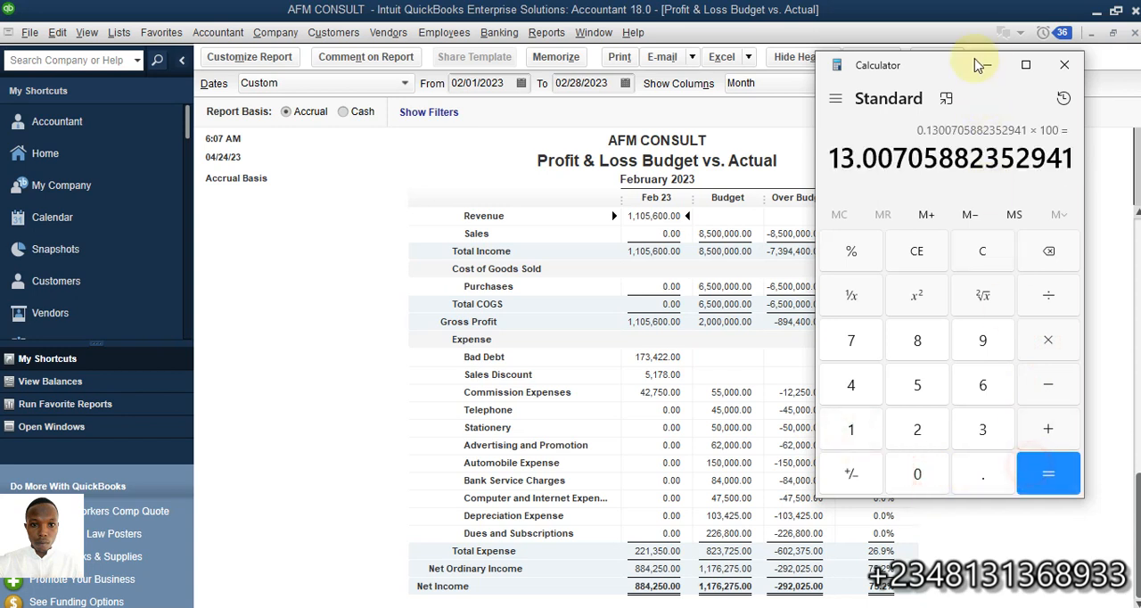
pyautogui.click(1069, 66)
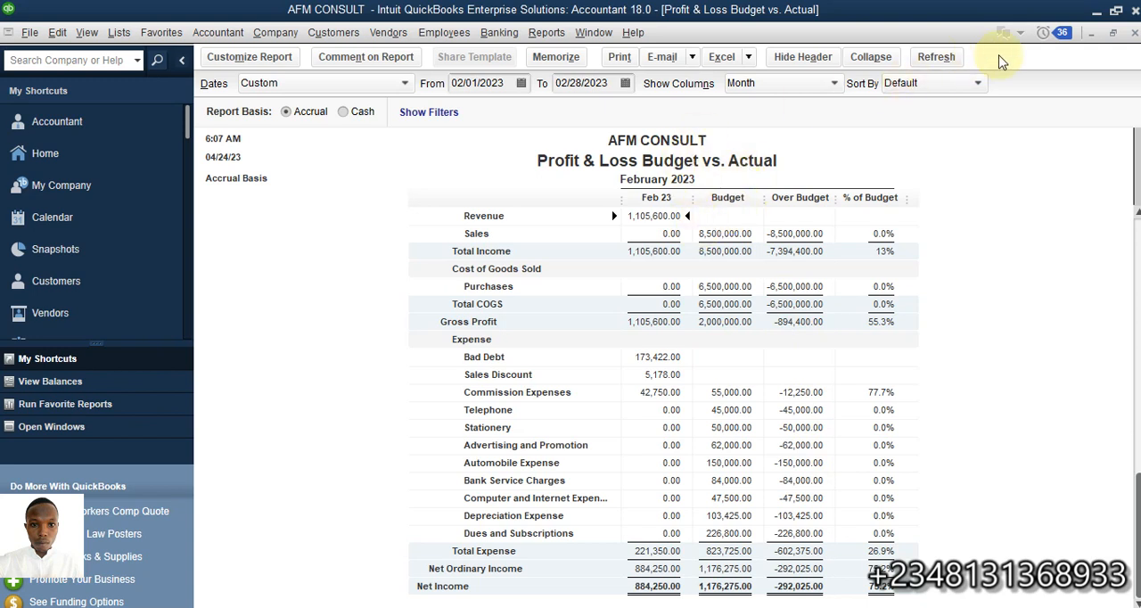
# Close the Budget vs. Actual report without memorizing it and open the Budget vs. Actual Graph
pyautogui.click(1134, 33)
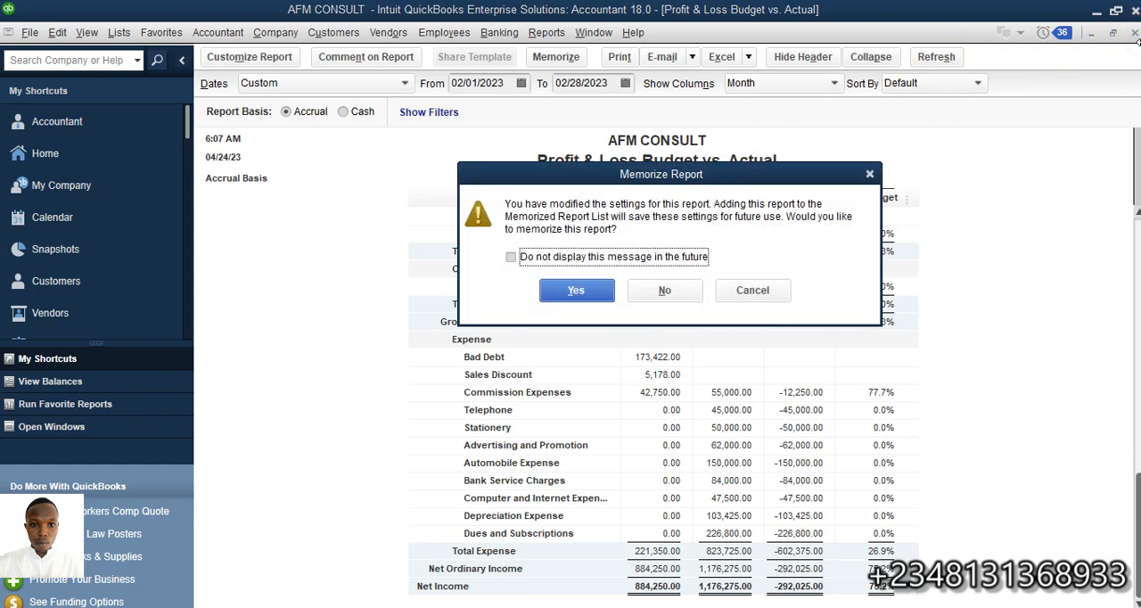
pyautogui.click(686, 292)
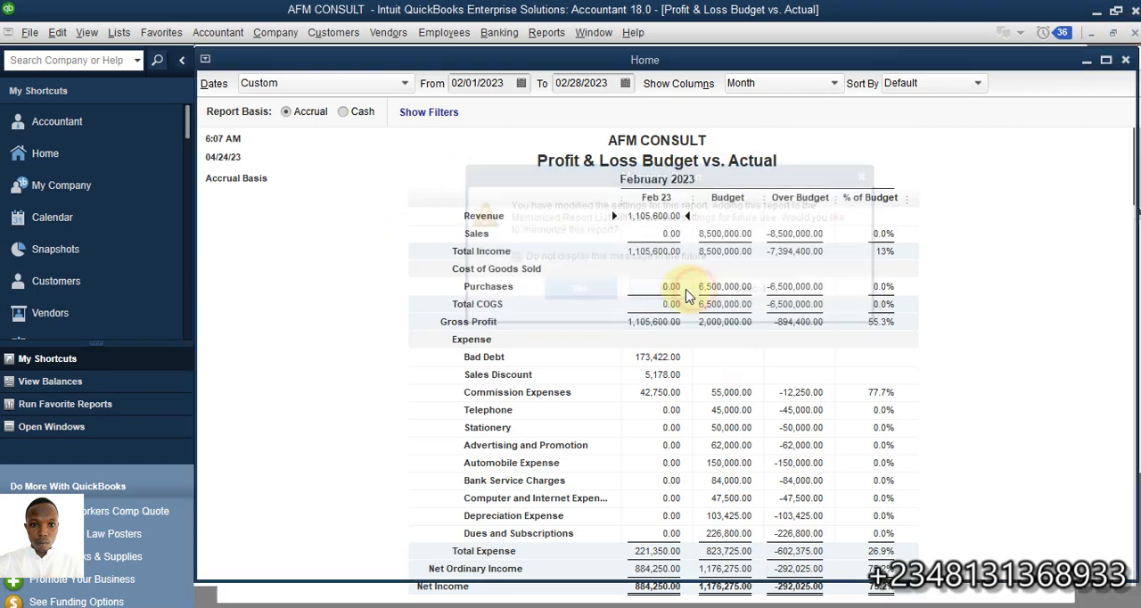
pyautogui.click(564, 41)
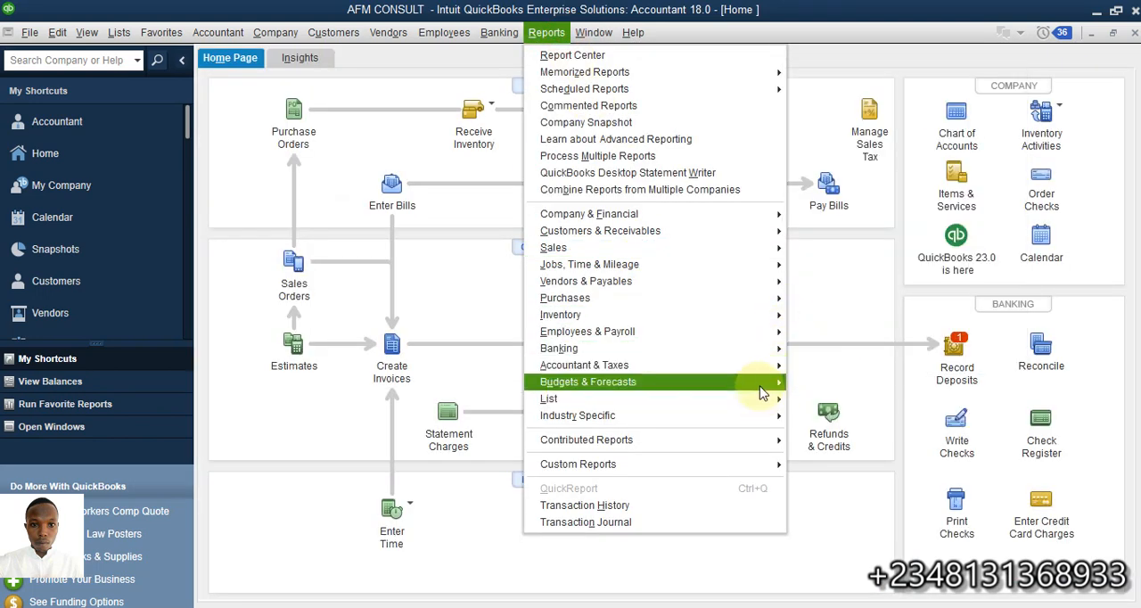
pyautogui.moveTo(763, 394)
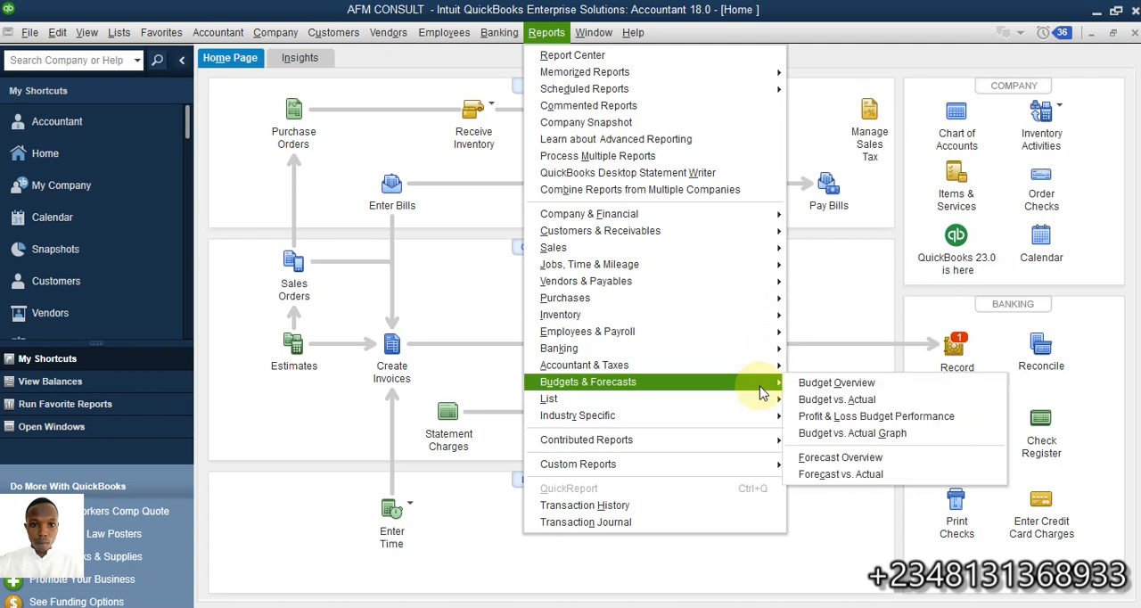
pyautogui.click(870, 439)
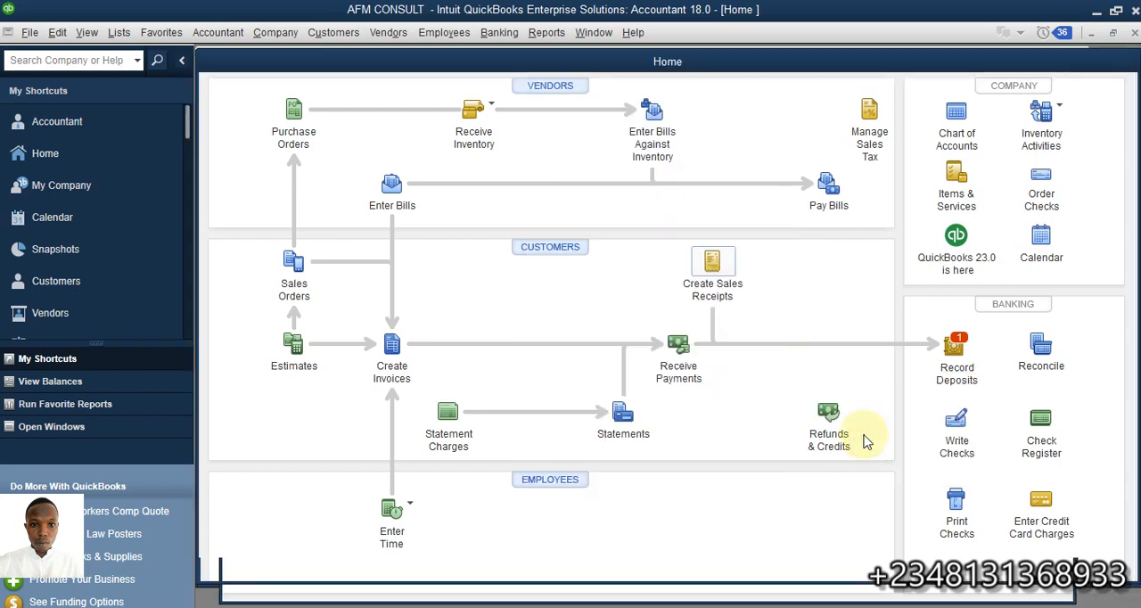
pyautogui.click(713, 267)
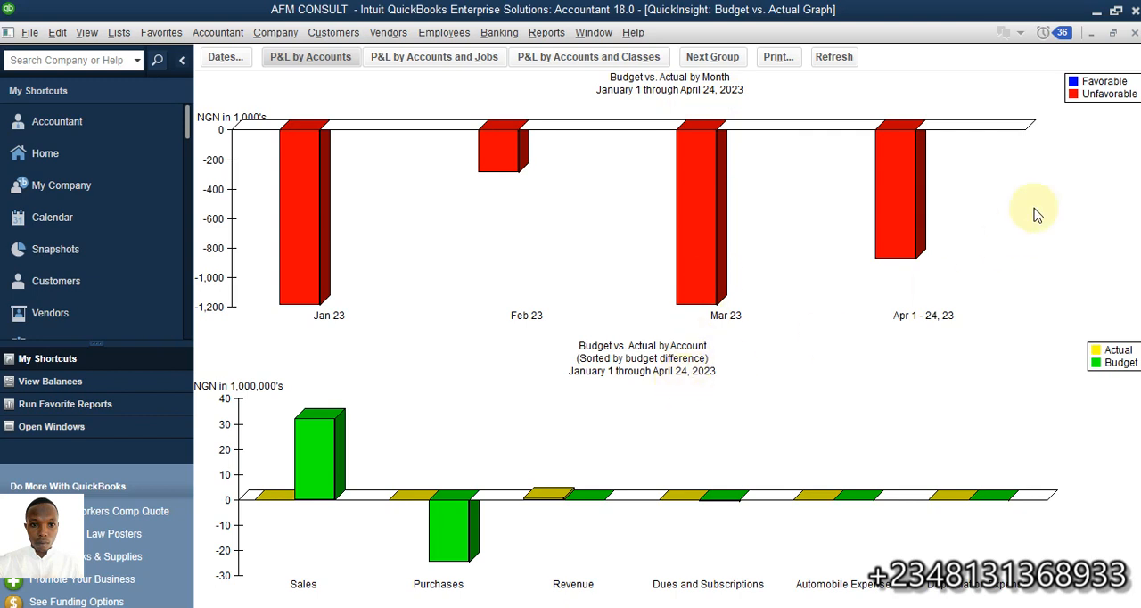
# Close the Budget vs. Actual Graph and look over the available Budgets & Forecasts reports
pyautogui.click(1112, 32)
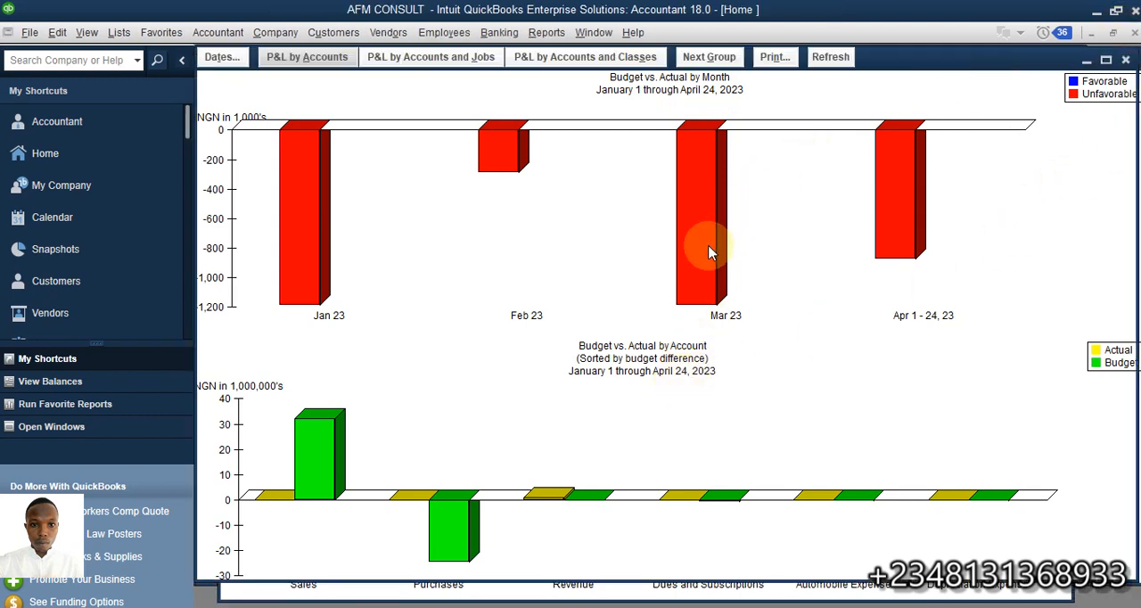
pyautogui.press('Escape')
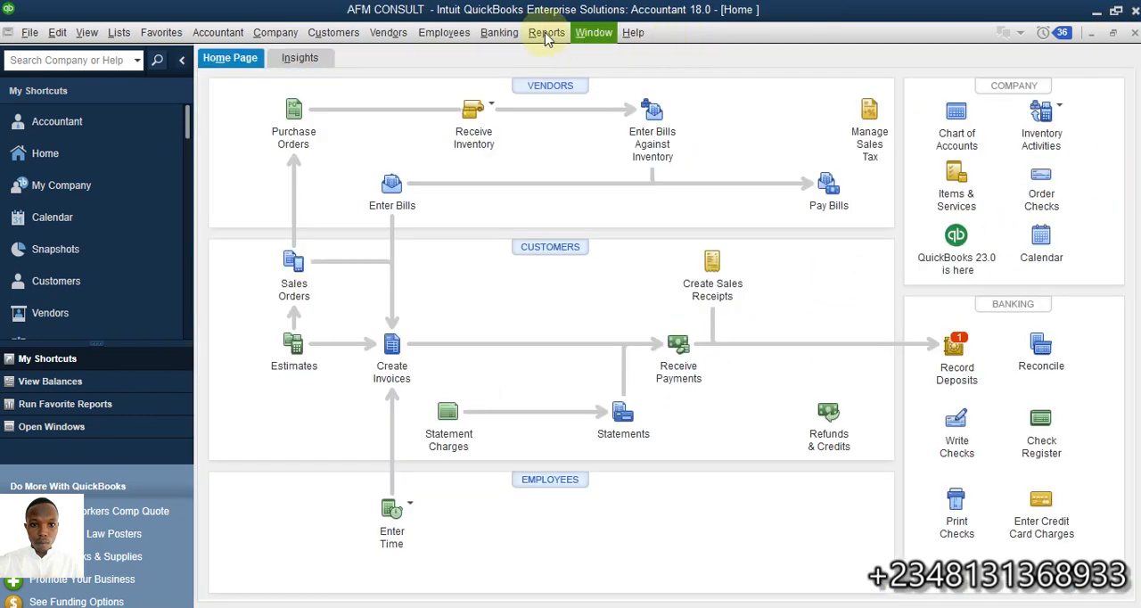
pyautogui.click(545, 34)
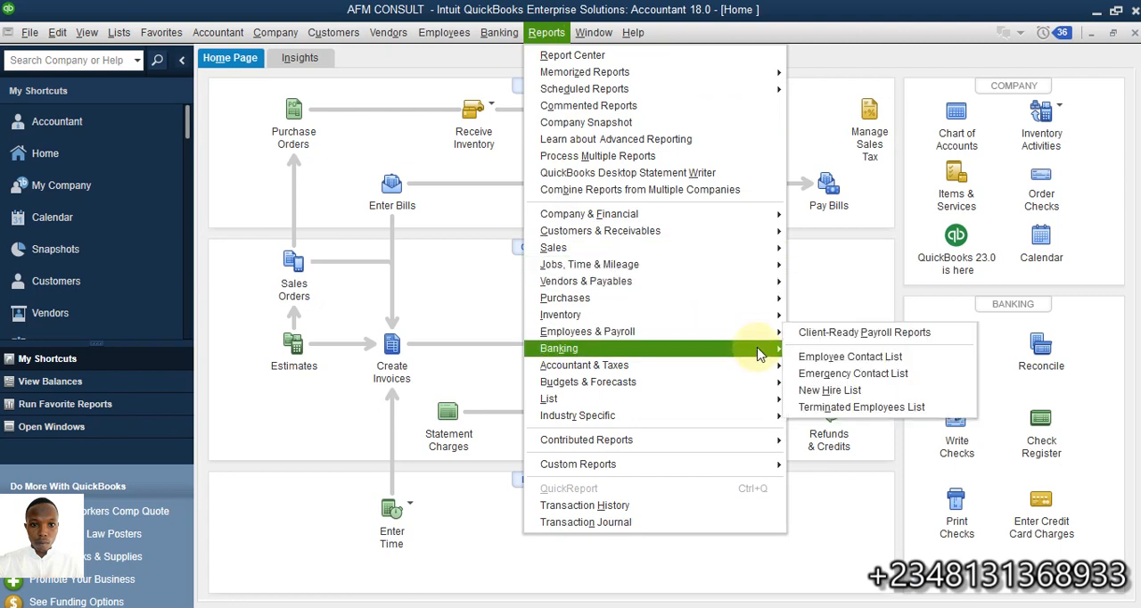
pyautogui.moveTo(762, 347)
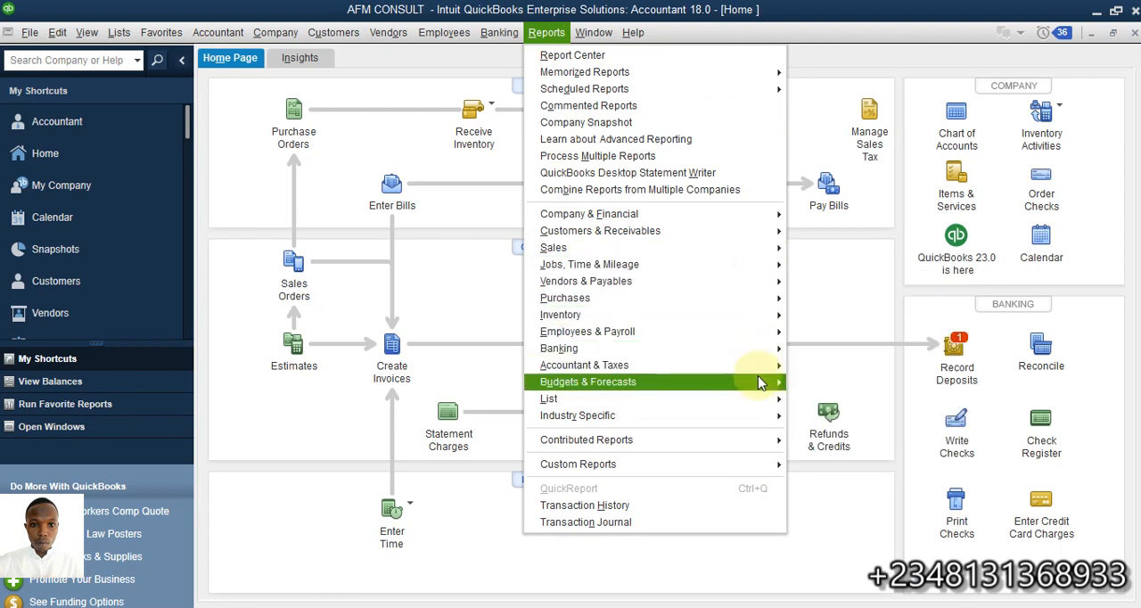
pyautogui.click(828, 299)
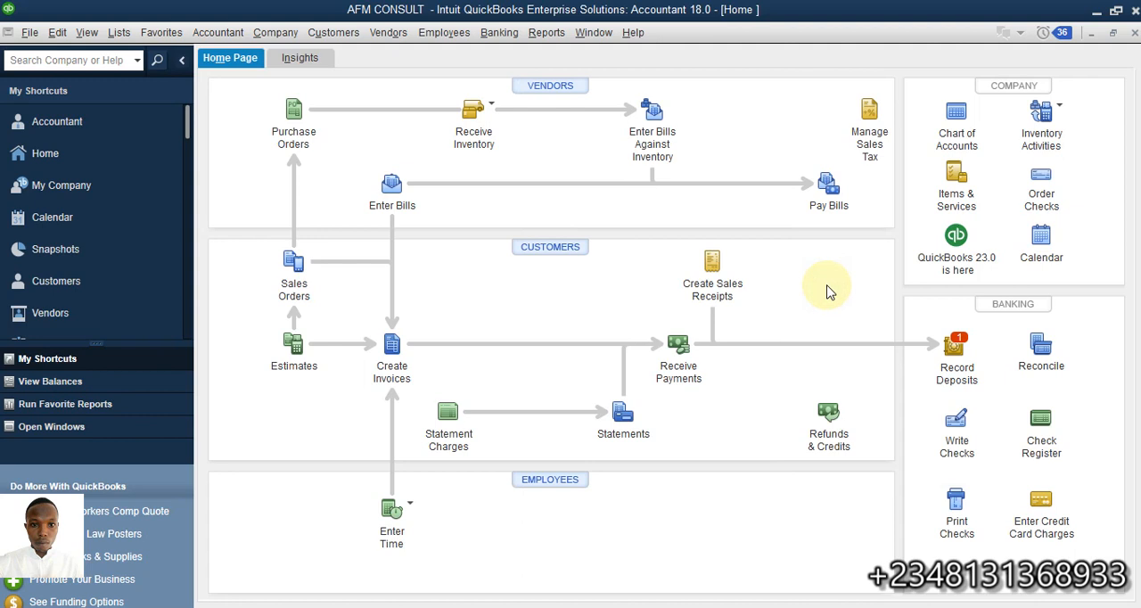
# Review the FY2023 - Profit & Loss by Account budget in Set Up Budgets and return to the Home page
pyautogui.click(276, 32)
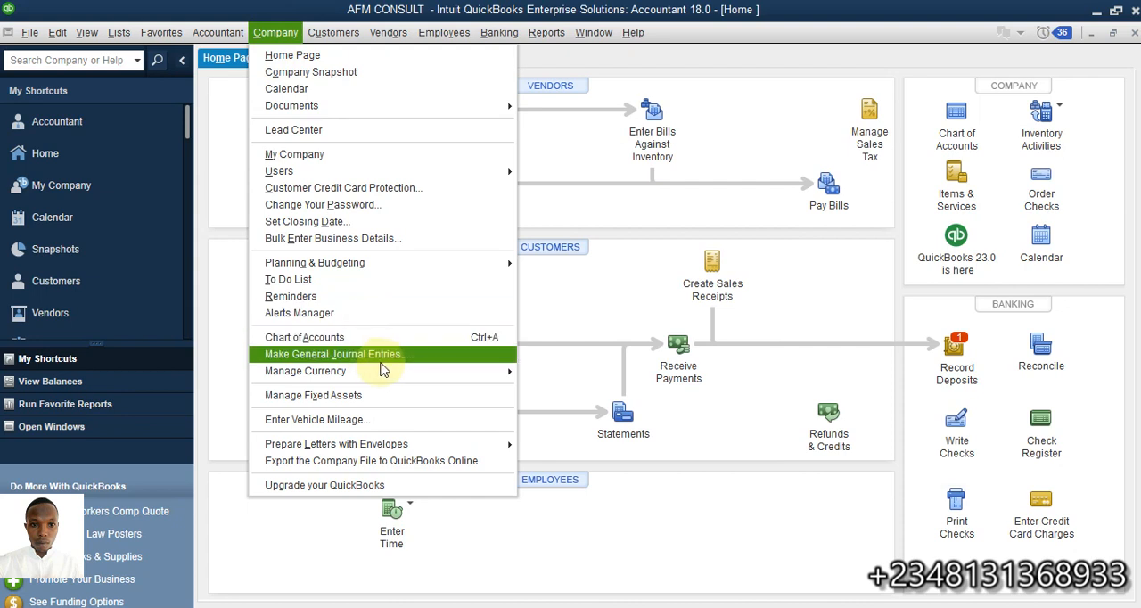
pyautogui.moveTo(392, 268)
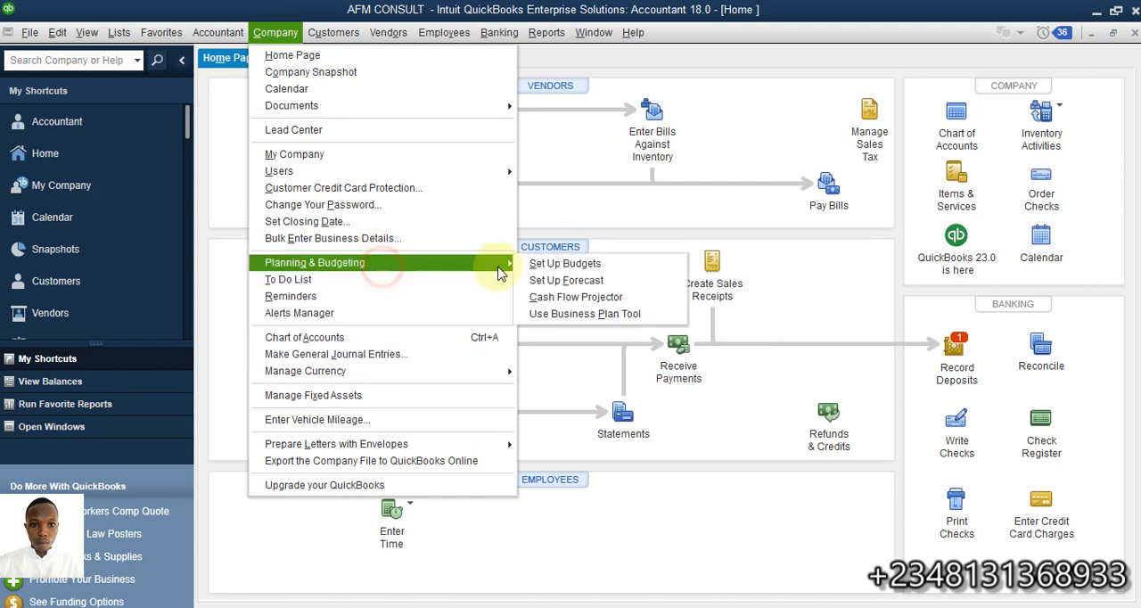
pyautogui.click(588, 264)
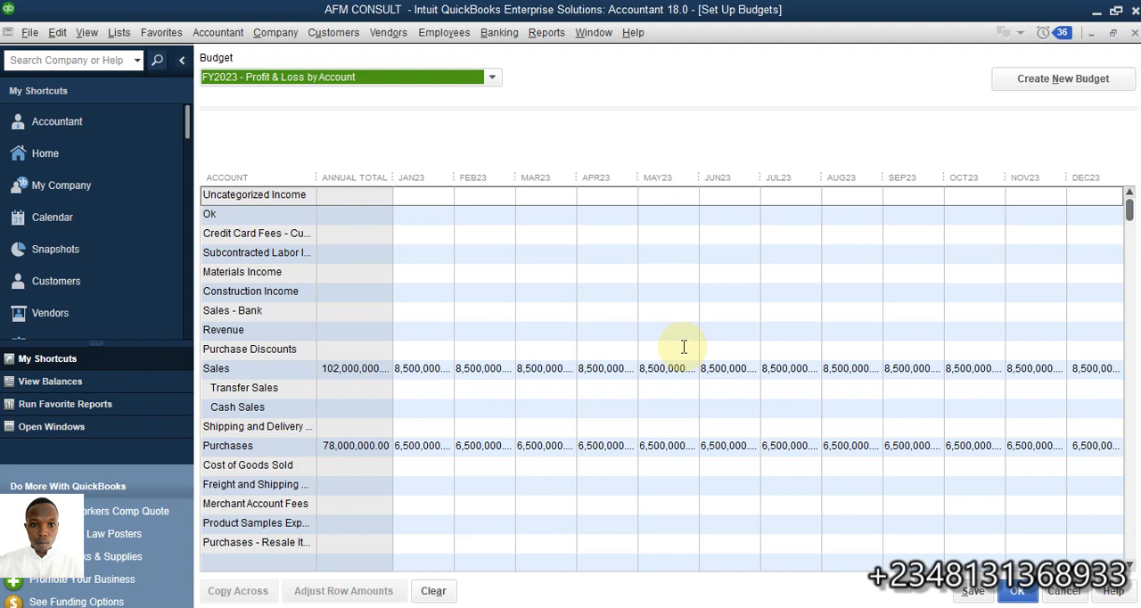
pyautogui.click(89, 158)
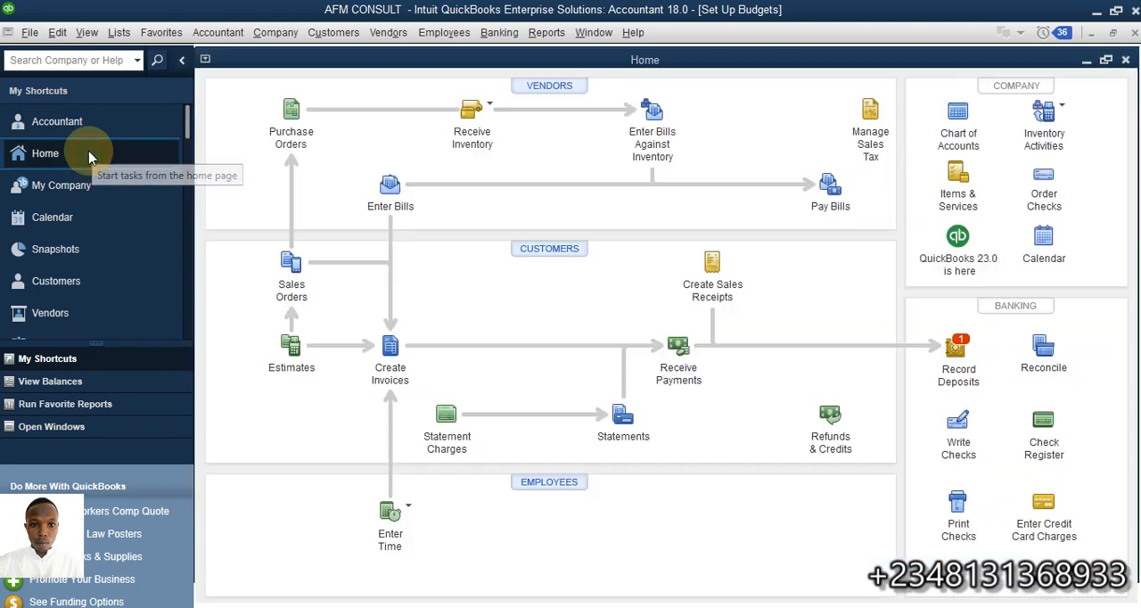